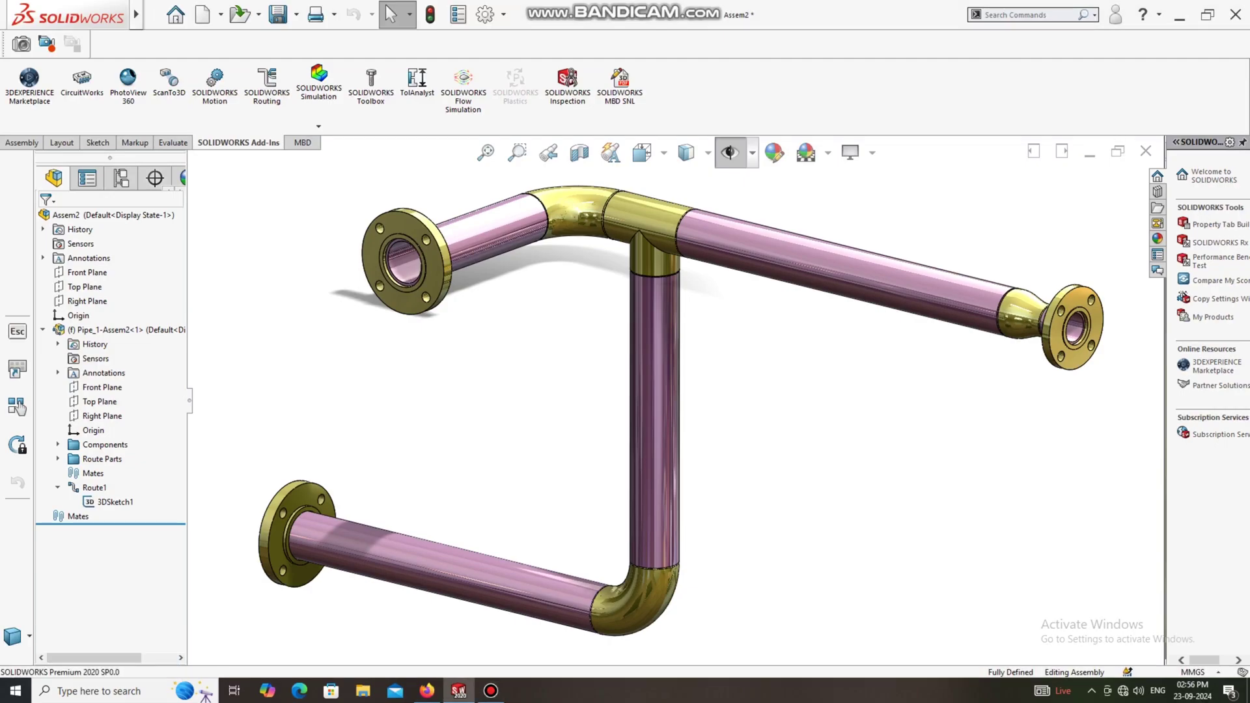
- Inspect the finished pipe assembly and its flange up close, and display it in a four-view layout
{"action": "middle_click_drag", "start_coordinate": [630, 491], "coordinate": [651, 508]}
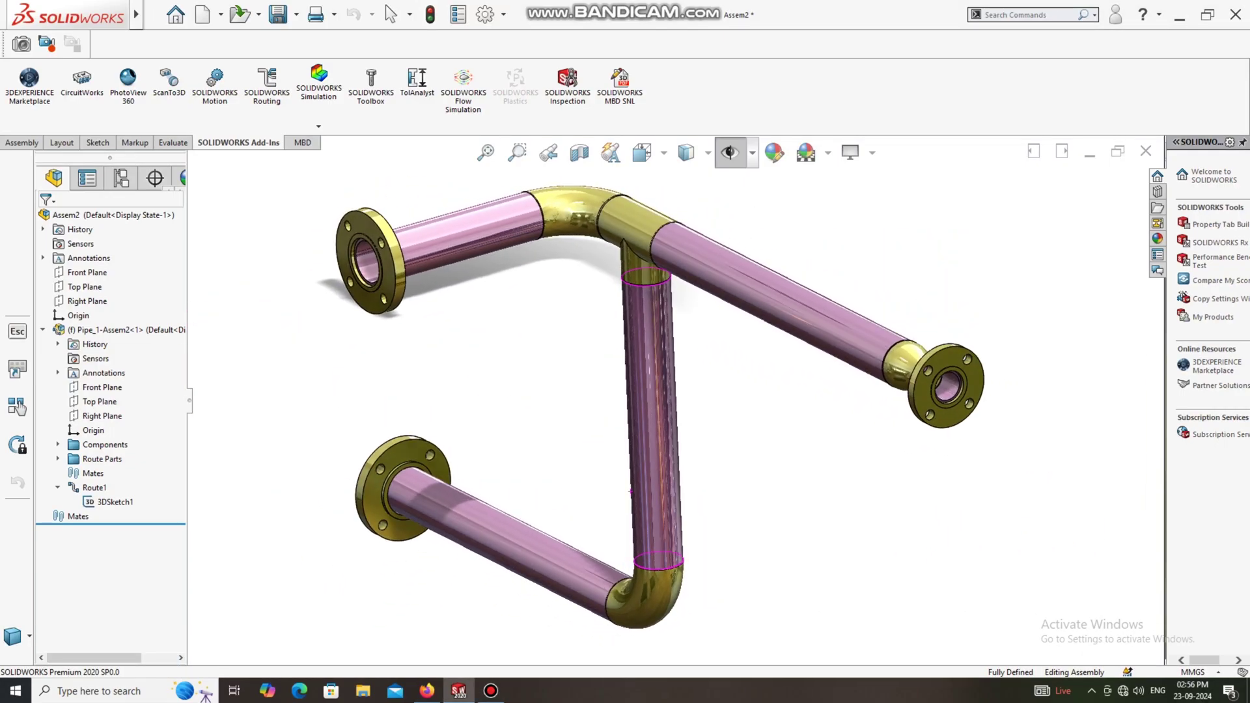
{"action": "scroll", "coordinate": [681, 402], "scroll_direction": "up", "scroll_amount": 2}
{"action": "scroll", "coordinate": [461, 302], "scroll_direction": "up", "scroll_amount": 8}
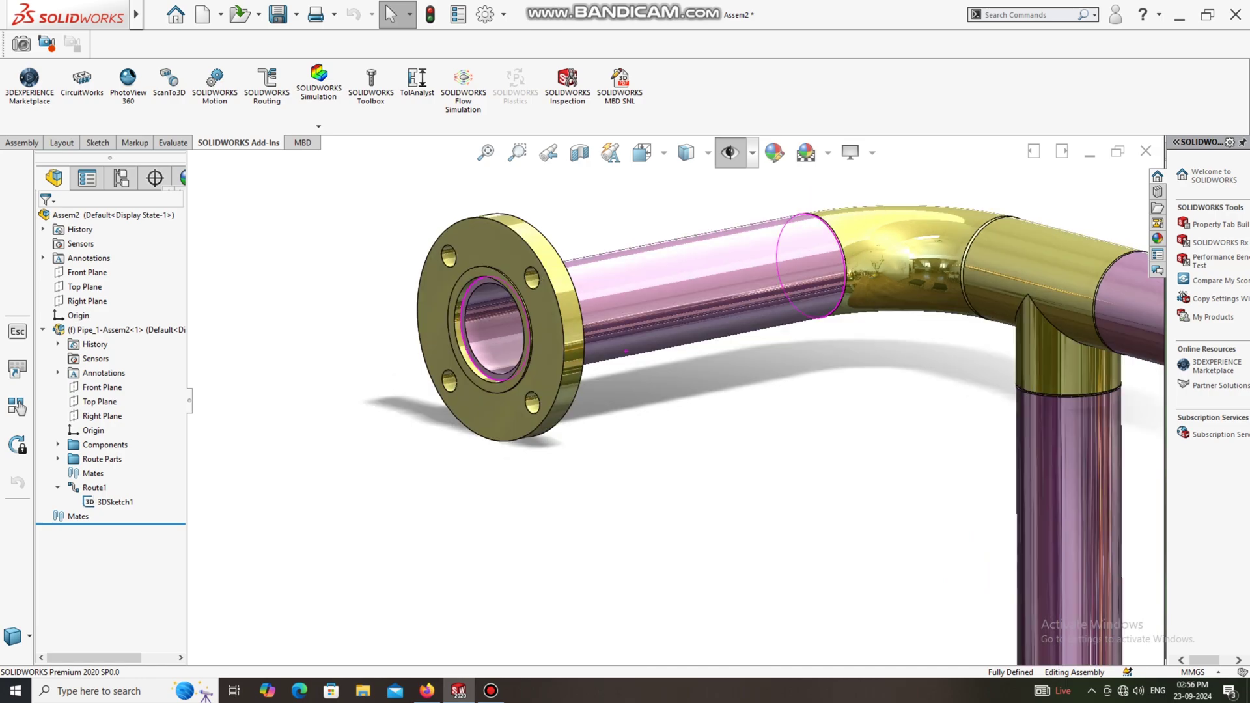
{"action": "middle_click_drag", "start_coordinate": [626, 351], "coordinate": [544, 378]}
{"action": "scroll", "coordinate": [544, 378], "scroll_direction": "down", "scroll_amount": 1}
{"action": "scroll", "coordinate": [544, 377], "scroll_direction": "up", "scroll_amount": 9}
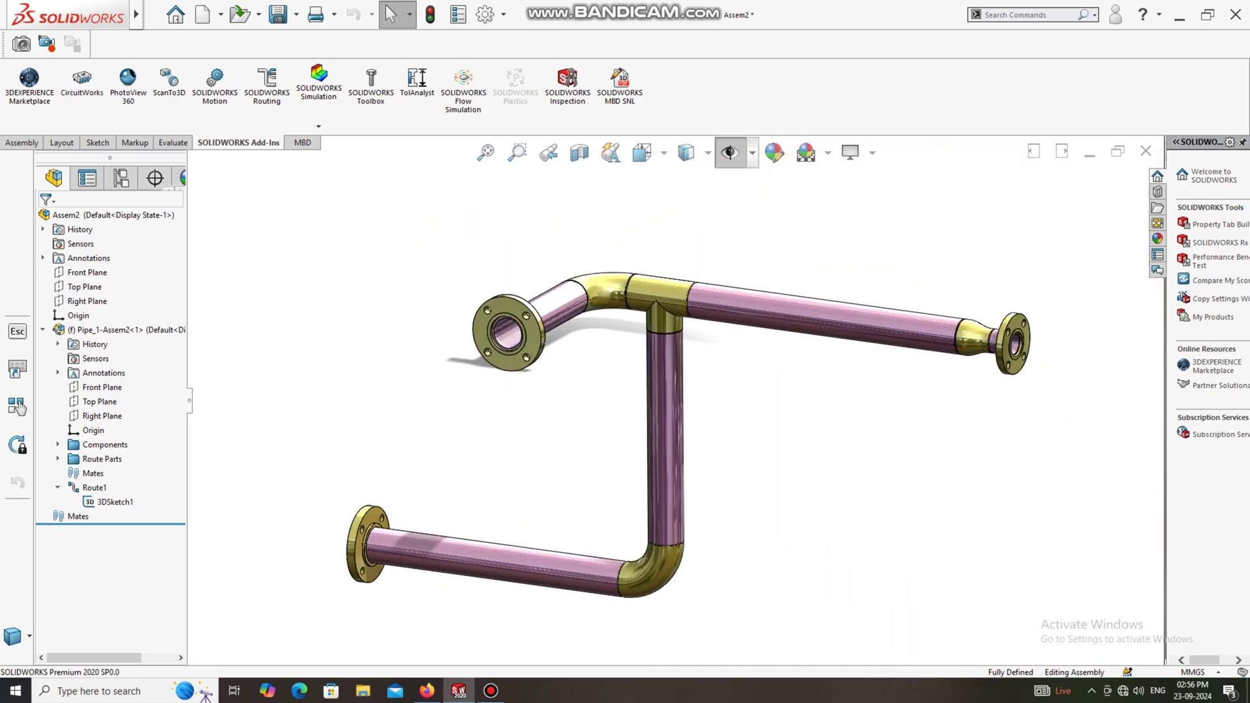
{"action": "left_click", "coordinate": [642, 153]}
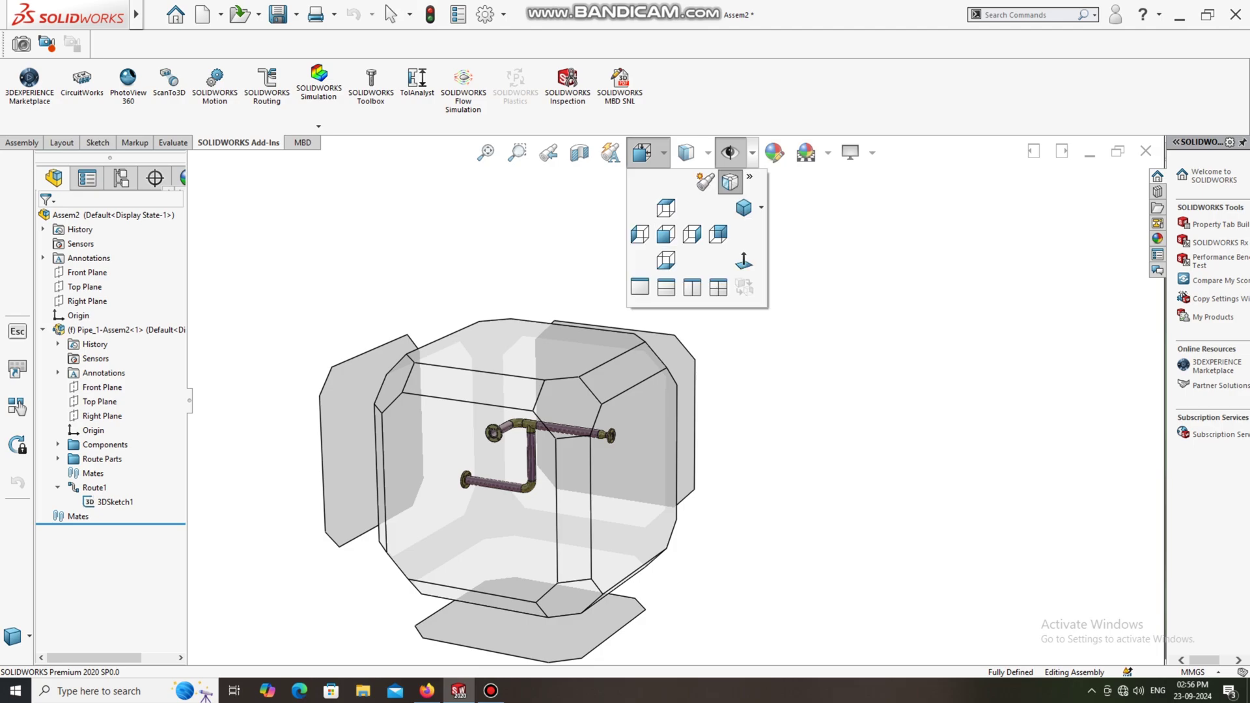
{"action": "left_click", "coordinate": [718, 287]}
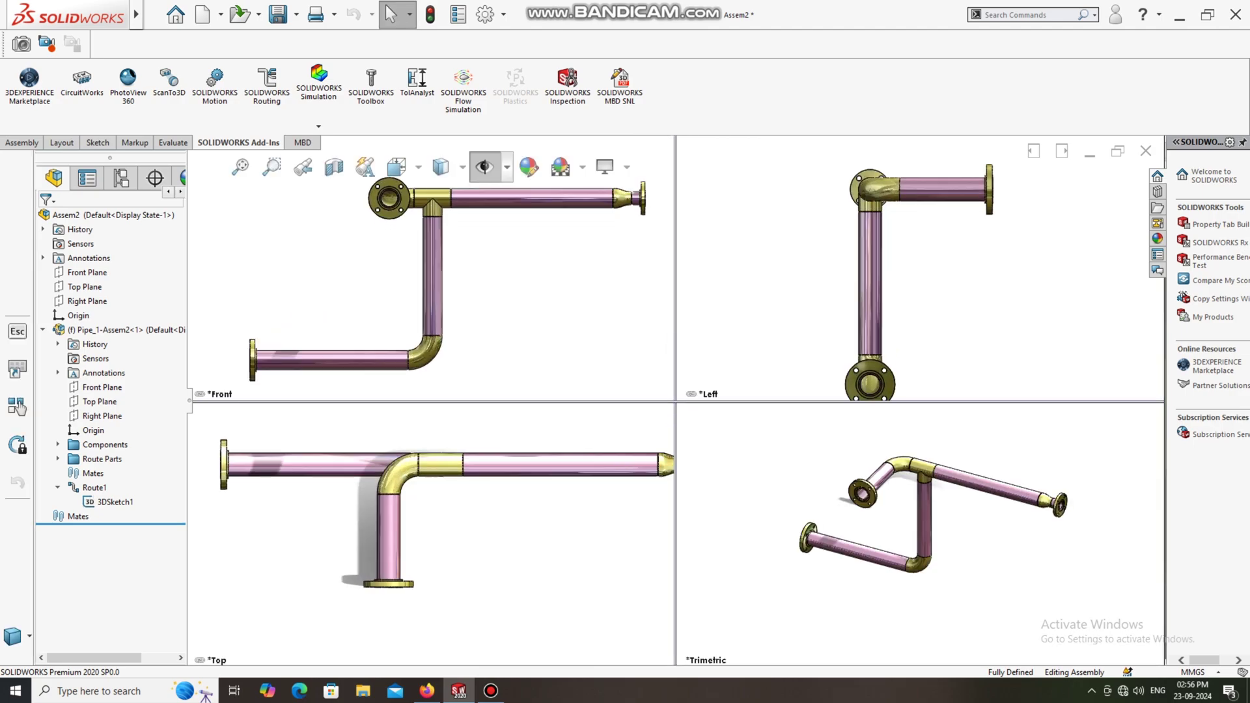
- Examine the pipe assembly in the four-view layout, looking at the trimetric view from different angles
{"action": "scroll", "coordinate": [392, 241], "scroll_direction": "down", "scroll_amount": 1}
{"action": "scroll", "coordinate": [841, 479], "scroll_direction": "down", "scroll_amount": 1}
{"action": "scroll", "coordinate": [1003, 579], "scroll_direction": "down", "scroll_amount": 2}
{"action": "scroll", "coordinate": [964, 565], "scroll_direction": "up", "scroll_amount": 1}
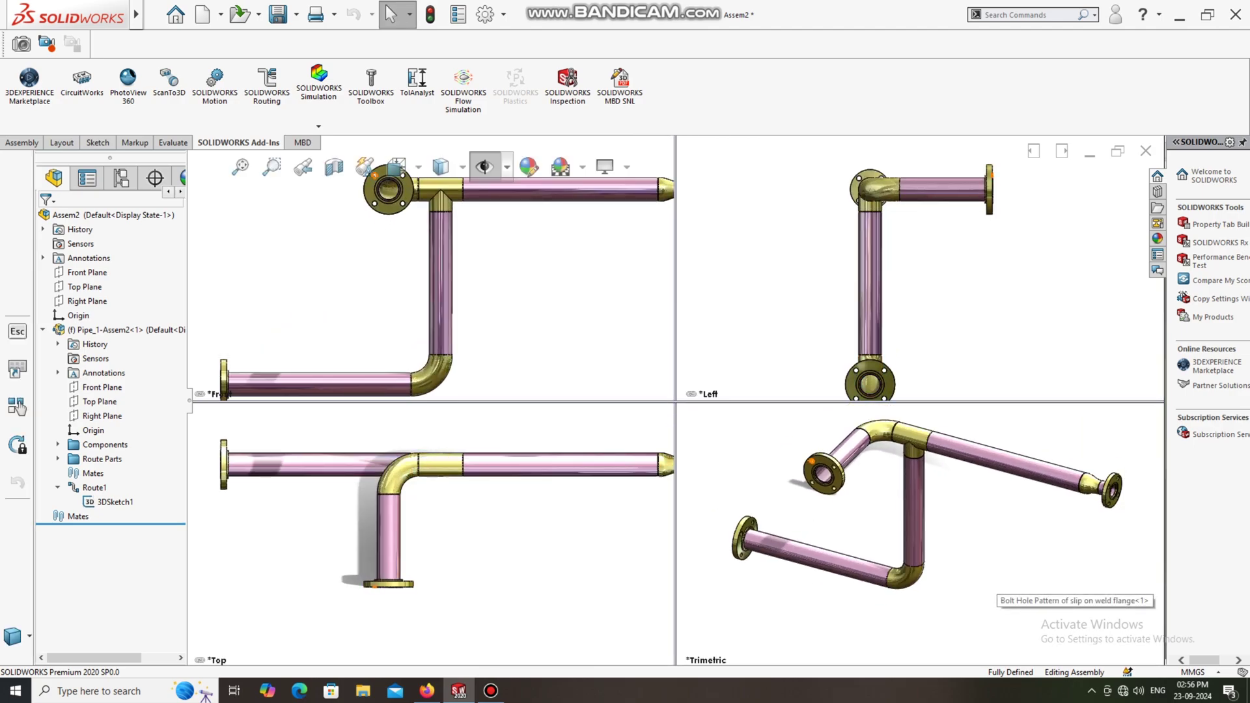
{"action": "scroll", "coordinate": [886, 426], "scroll_direction": "down", "scroll_amount": 2}
{"action": "scroll", "coordinate": [900, 537], "scroll_direction": "up", "scroll_amount": 2}
{"action": "scroll", "coordinate": [937, 609], "scroll_direction": "down", "scroll_amount": 1}
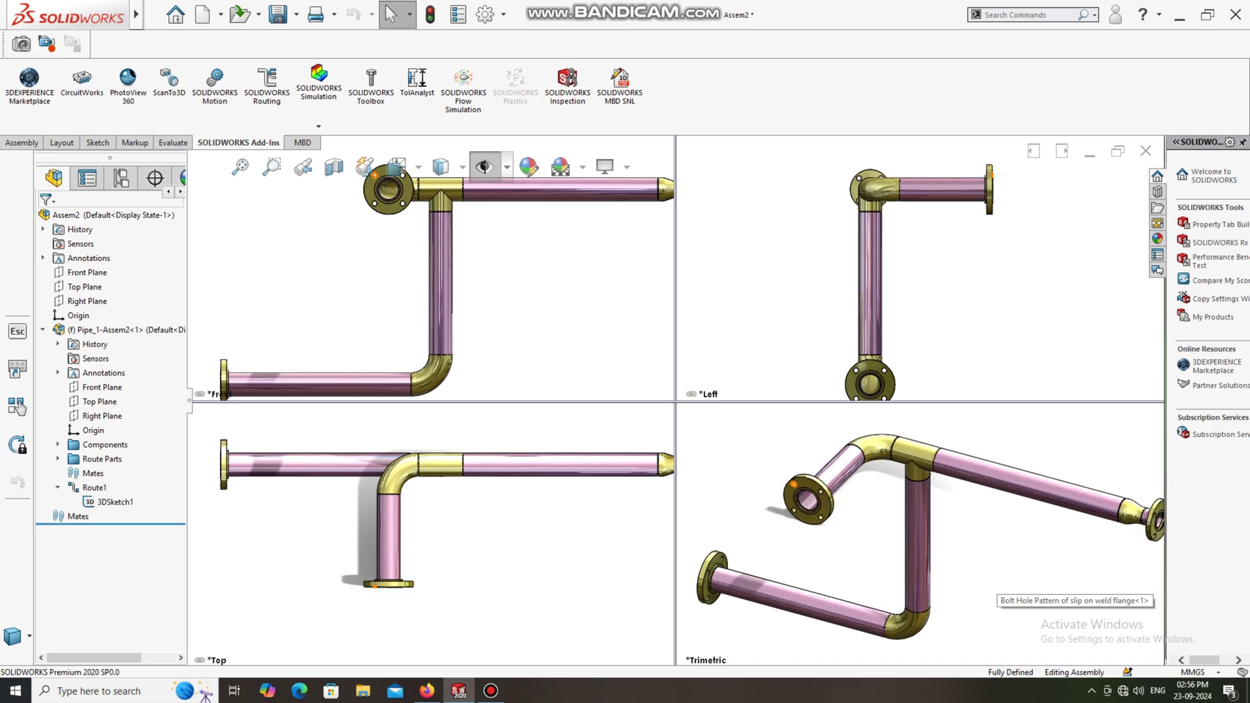
{"action": "middle_click_drag", "start_coordinate": [924, 560], "coordinate": [1047, 501]}
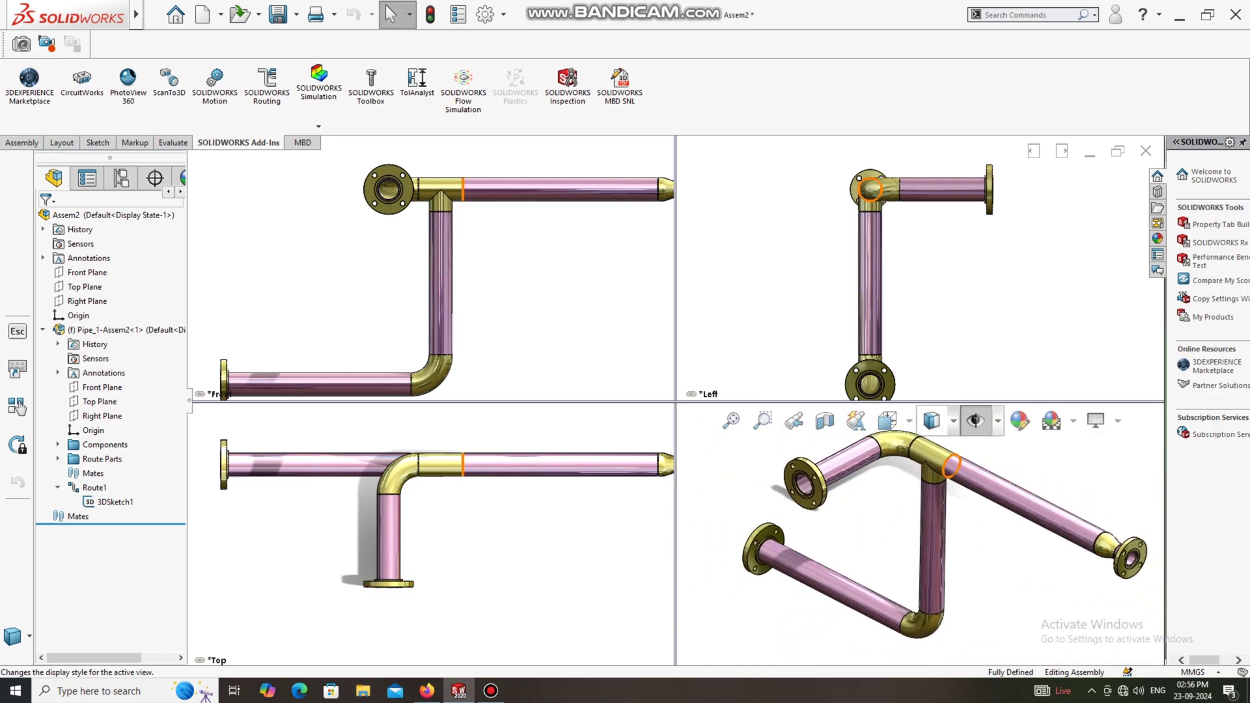
- Set the trimetric viewport to the front orientation and roll the pipe assembly in it
{"action": "left_click", "coordinate": [933, 421]}
{"action": "left_click", "coordinate": [889, 421]}
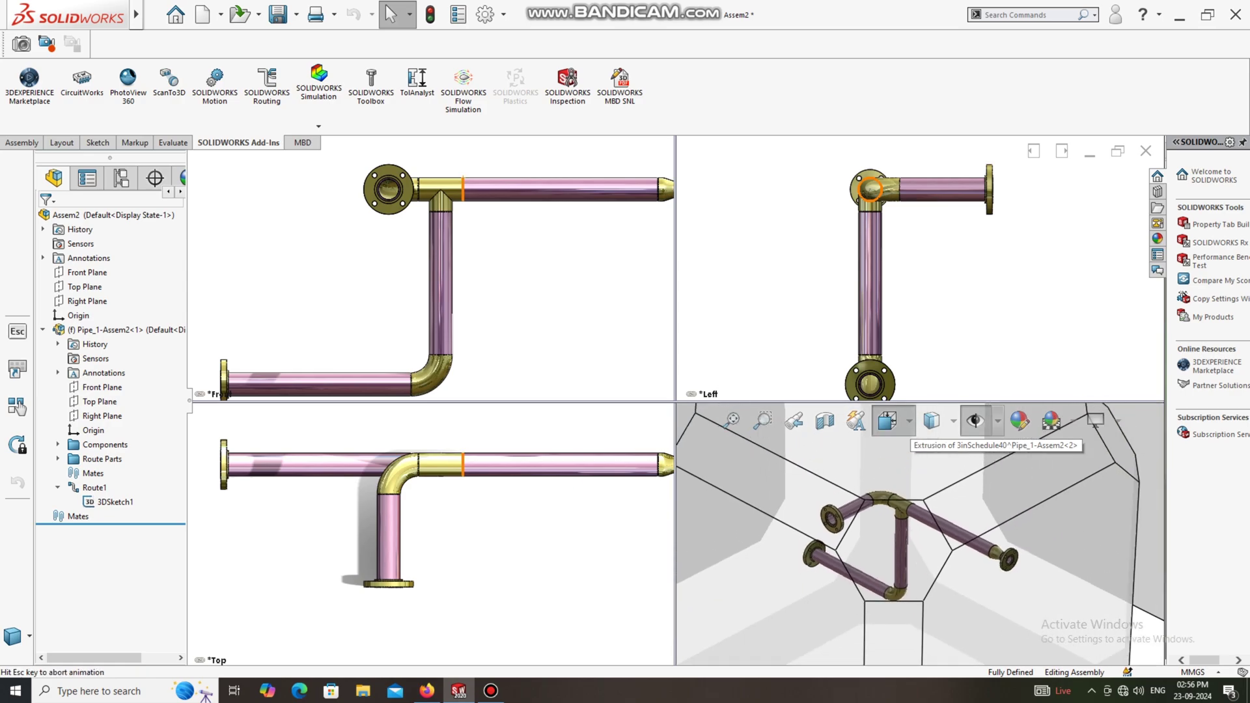
{"action": "left_click", "coordinate": [990, 529]}
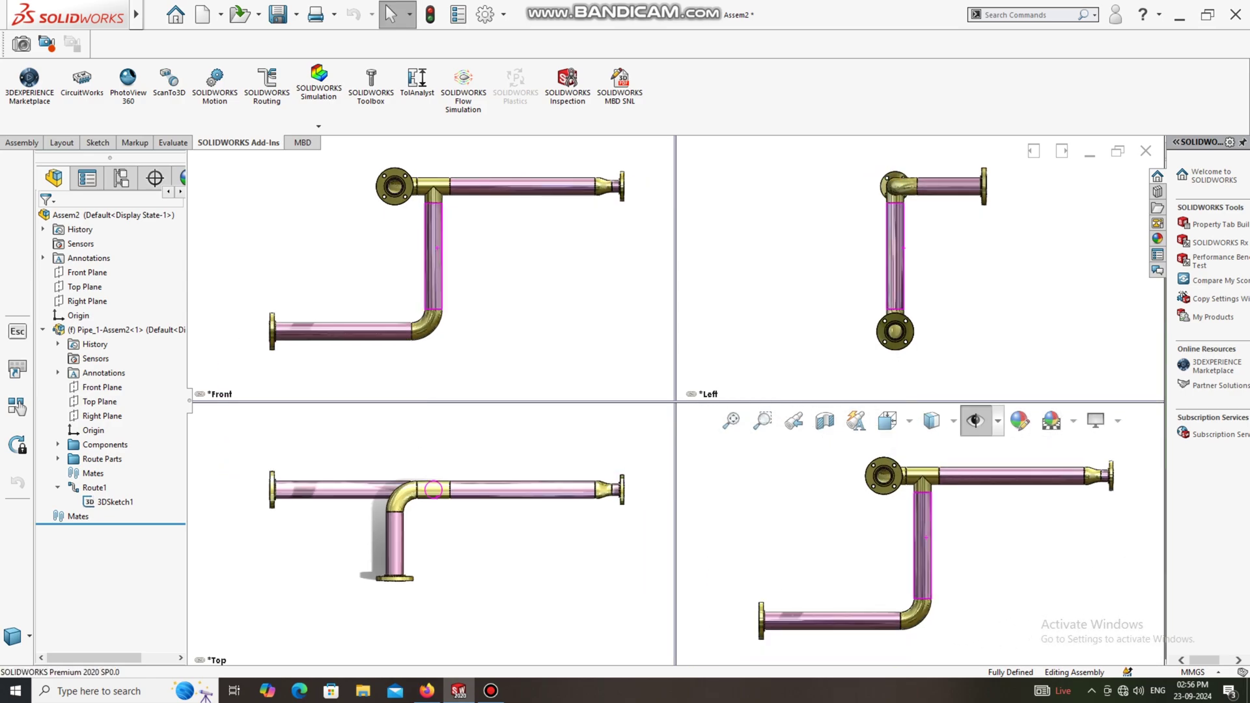
{"action": "right_click", "coordinate": [988, 455]}
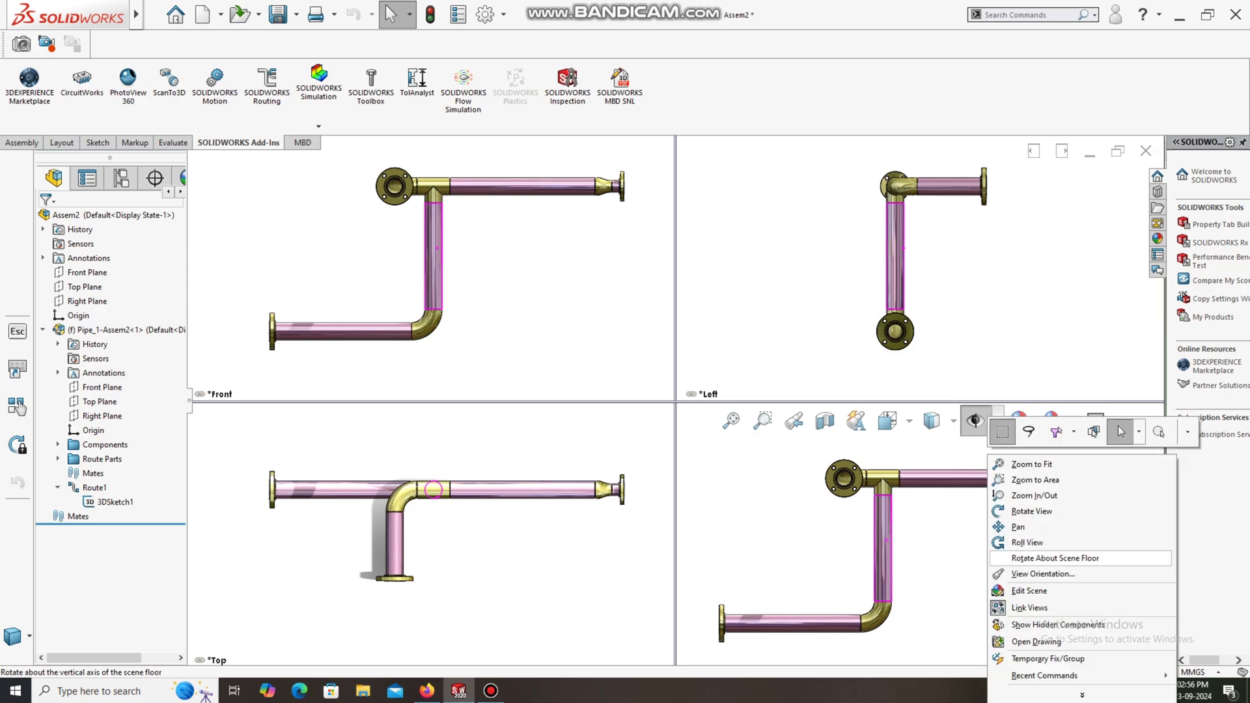
{"action": "left_click", "coordinate": [1036, 544]}
{"action": "left_click_drag", "start_coordinate": [1036, 543], "coordinate": [944, 641]}
{"action": "right_click", "coordinate": [919, 371]}
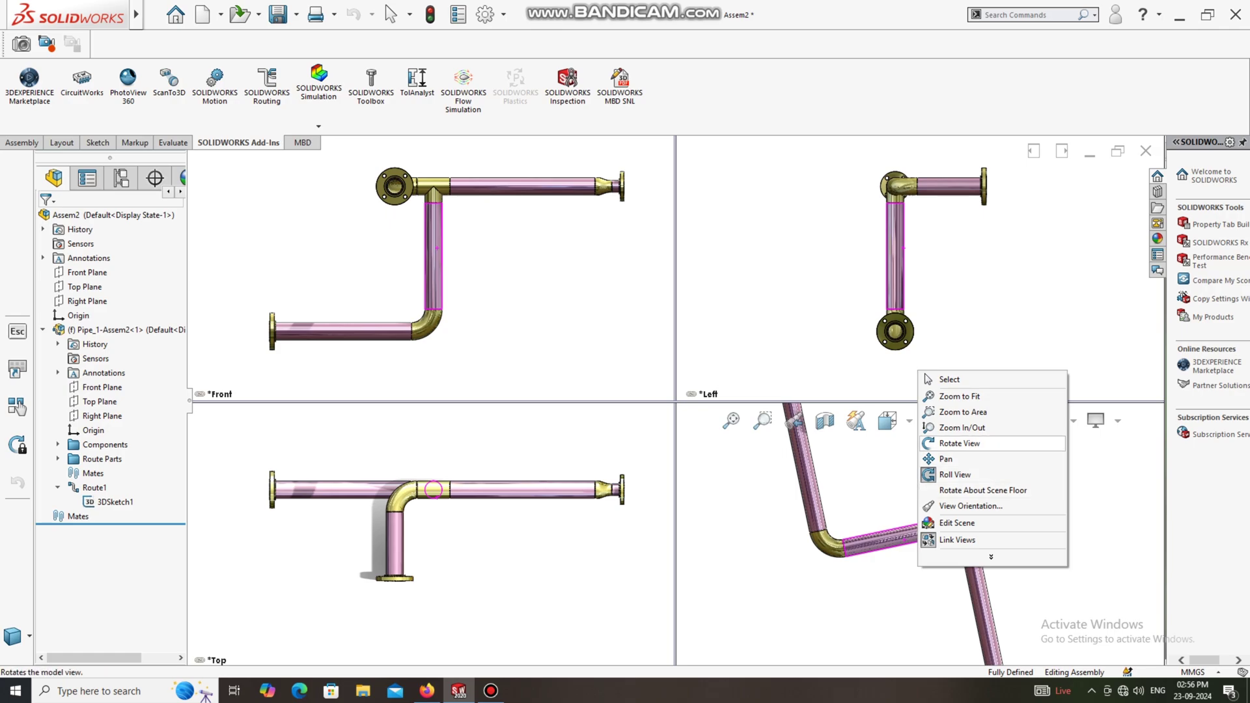
- Rotate the pipe assembly back to an angled 3D view and return to a single viewport
{"action": "left_click", "coordinate": [960, 443]}
{"action": "left_click_drag", "start_coordinate": [971, 499], "coordinate": [964, 541]}
{"action": "middle_click_drag", "start_coordinate": [1075, 635], "coordinate": [1042, 650]}
{"action": "scroll", "coordinate": [1042, 650], "scroll_direction": "down", "scroll_amount": 3}
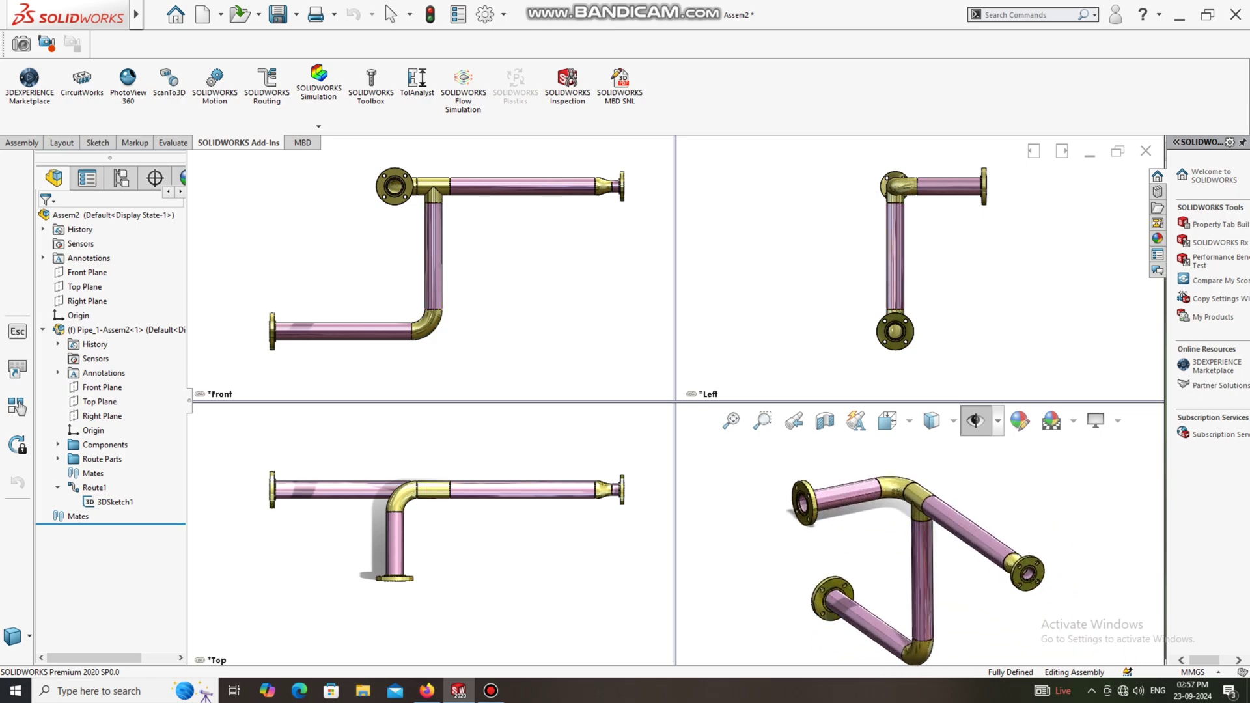
{"action": "middle_click_drag", "start_coordinate": [977, 560], "coordinate": [1035, 534]}
{"action": "key", "text": "Right"}
{"action": "key", "text": "Right"}
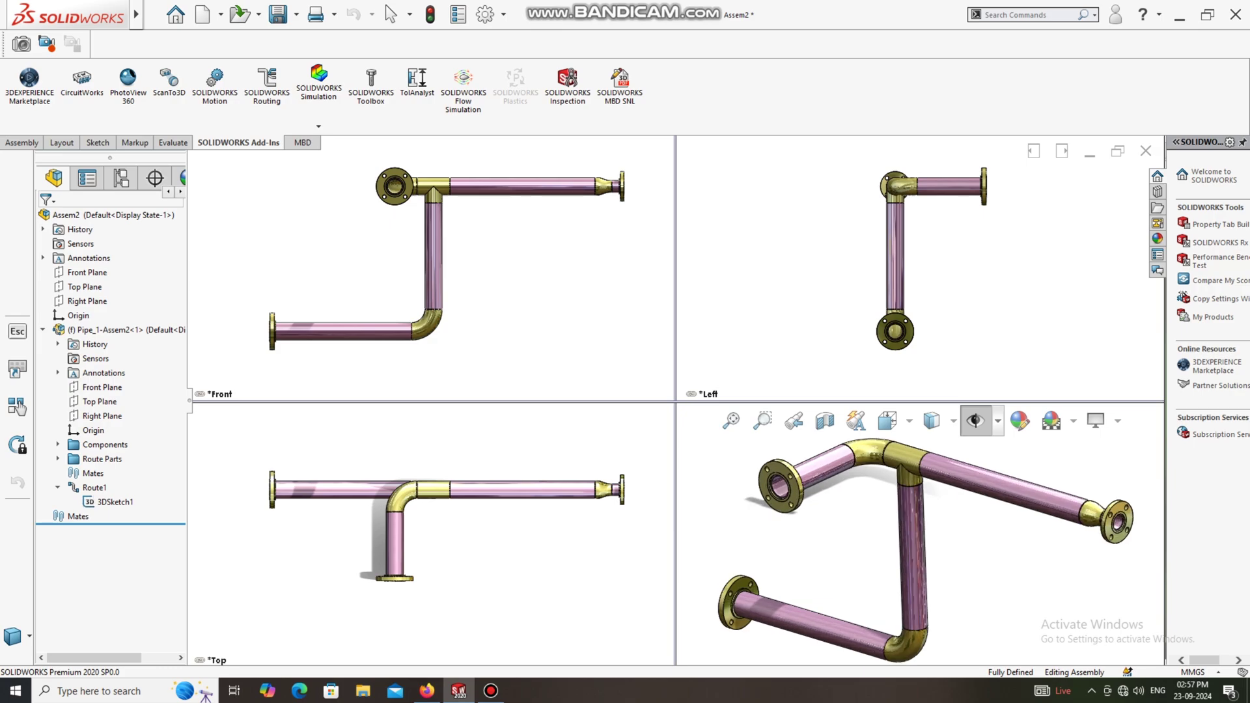
{"action": "left_click", "coordinate": [887, 420]}
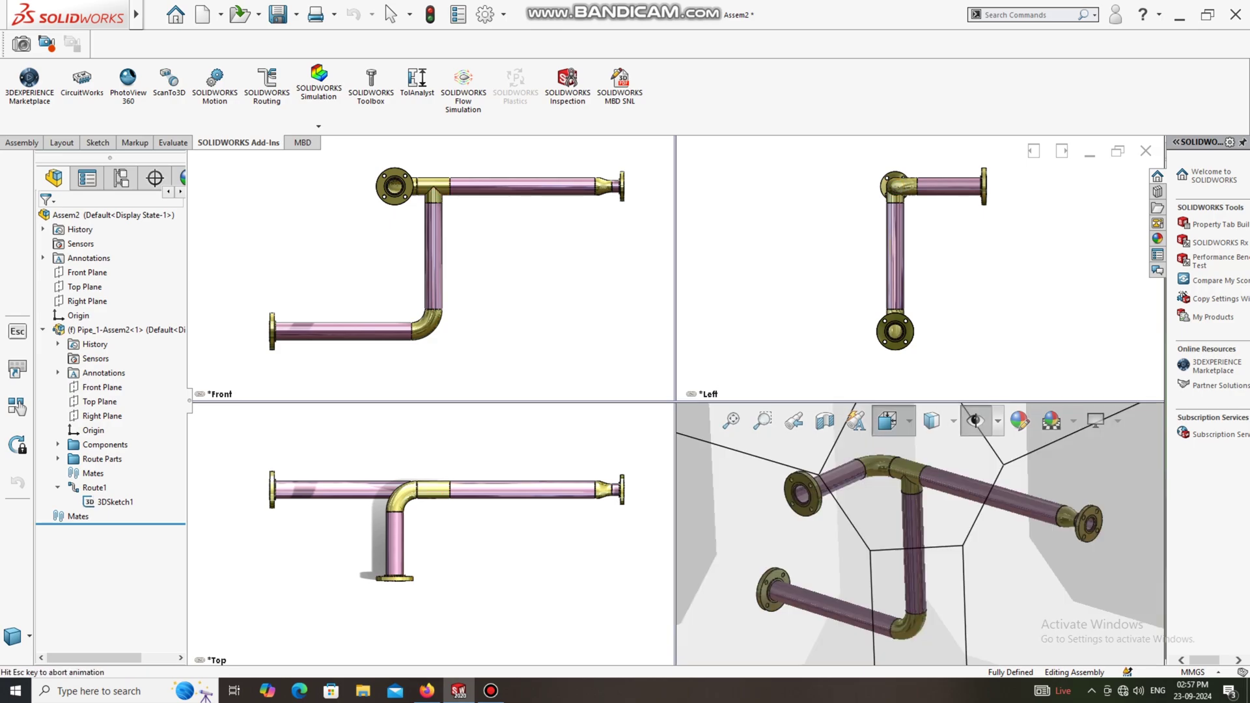
{"action": "left_click", "coordinate": [886, 555]}
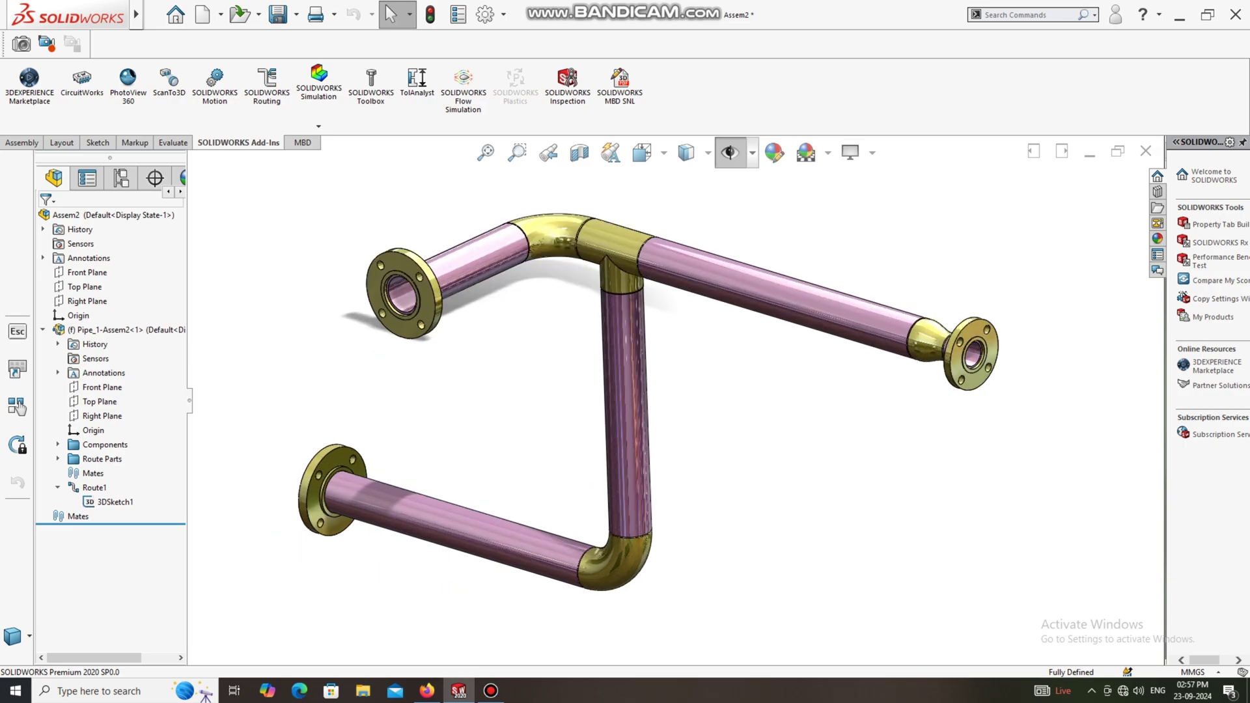
- Create a new assembly document without inserting an existing component
{"action": "left_click", "coordinate": [155, 15]}
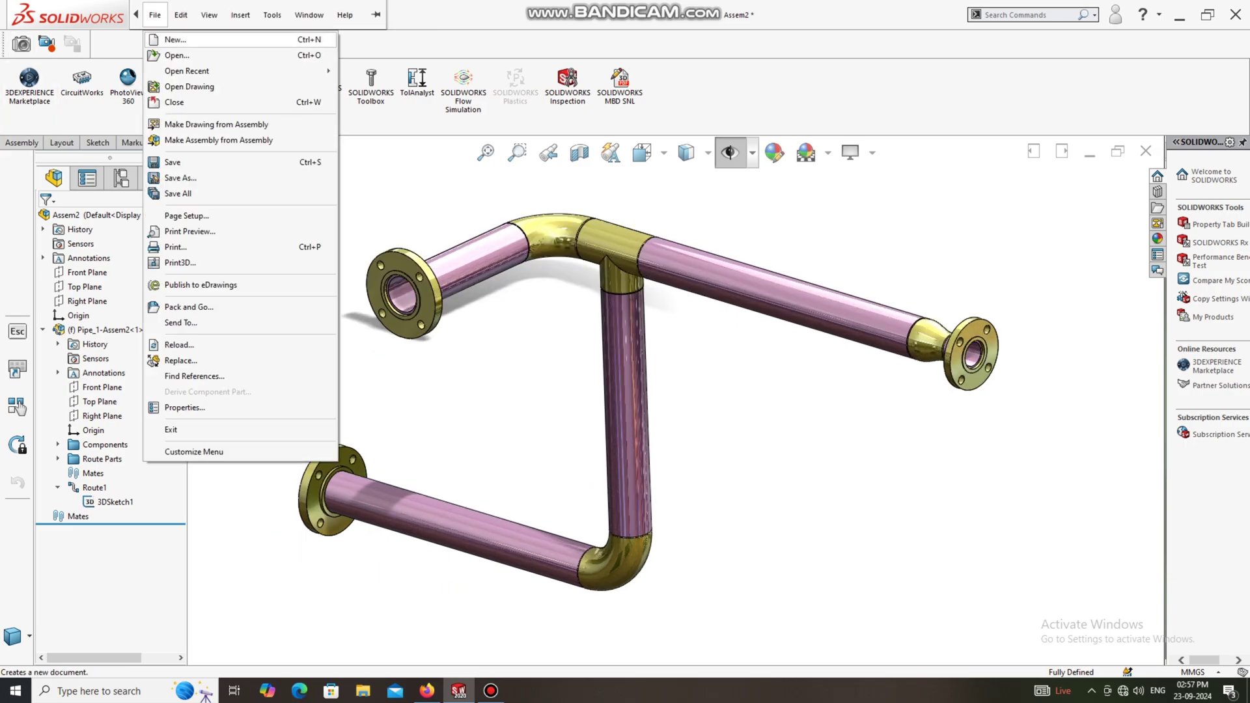
{"action": "left_click", "coordinate": [175, 40]}
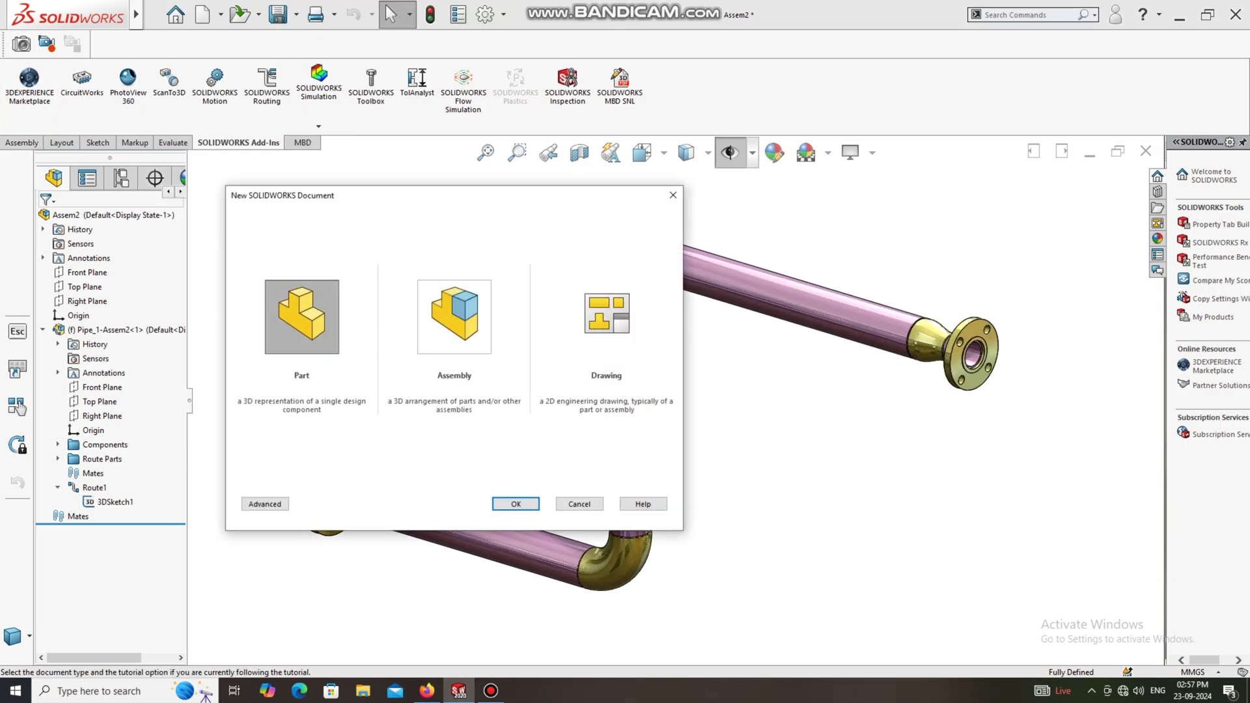
{"action": "left_click", "coordinate": [454, 317]}
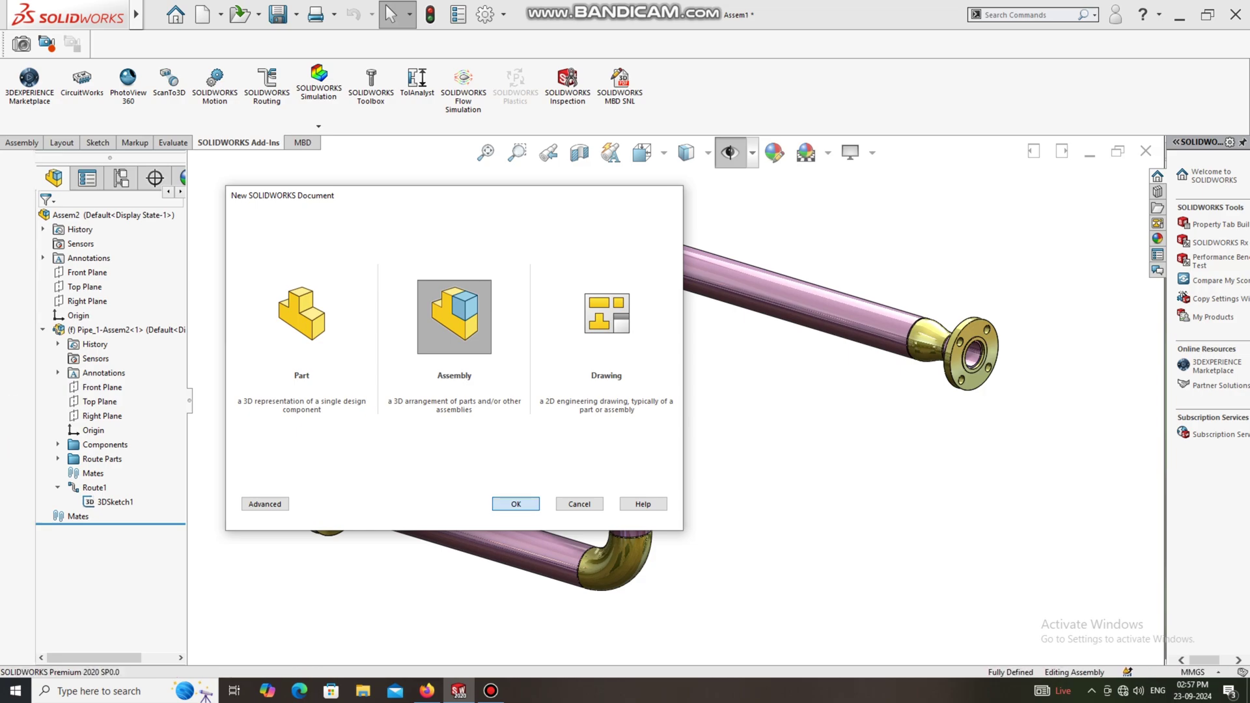
{"action": "key", "text": "Return"}
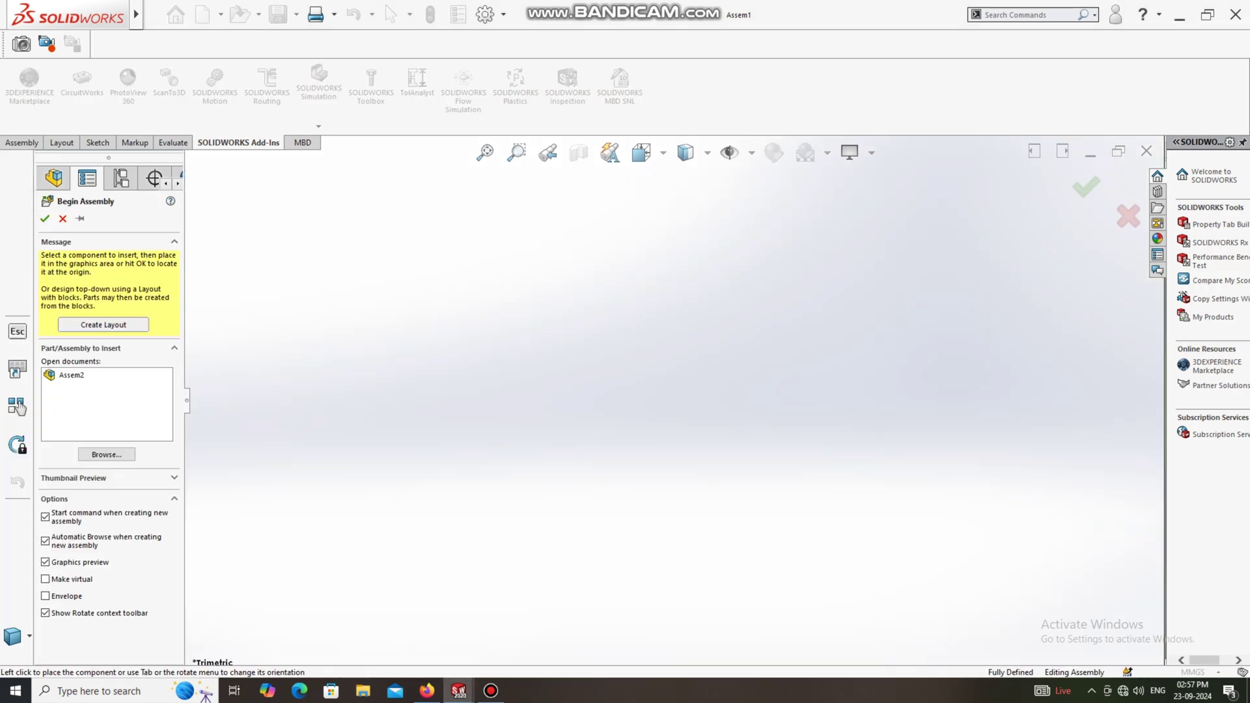
{"action": "left_click", "coordinate": [63, 218]}
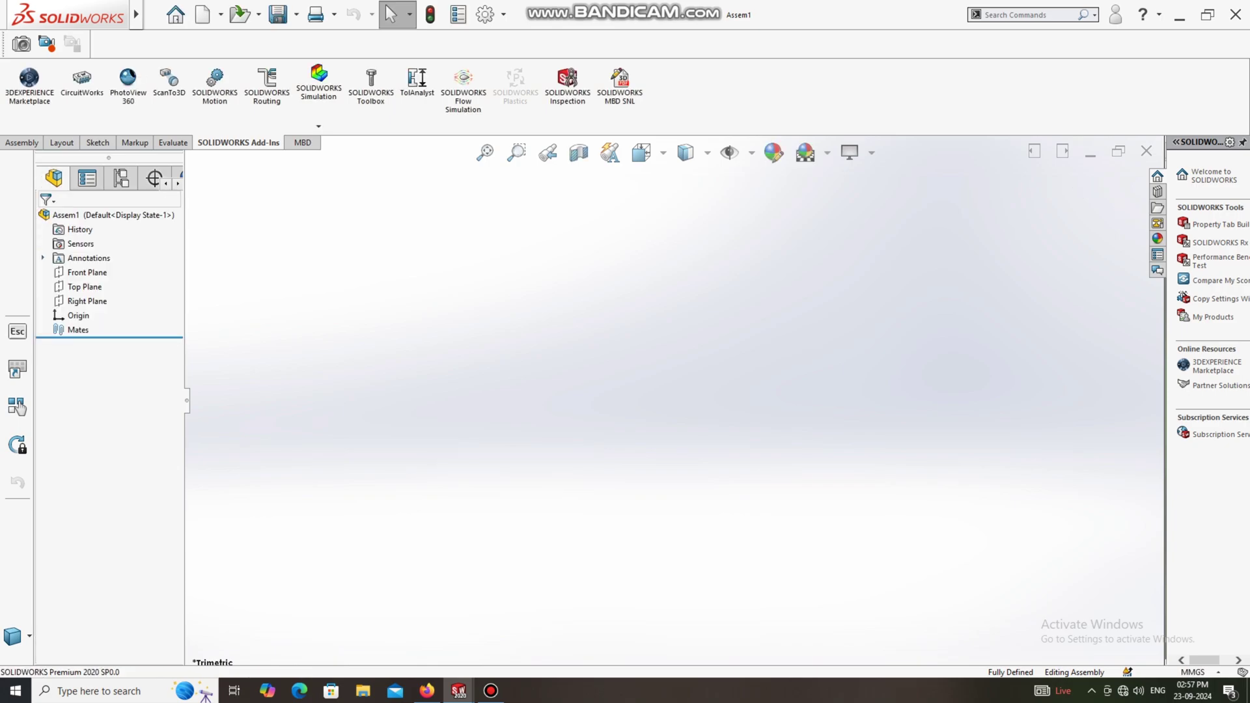
- Apply a plain white background scene to the new assembly
{"action": "left_click", "coordinate": [805, 152]}
{"action": "left_click", "coordinate": [835, 193]}
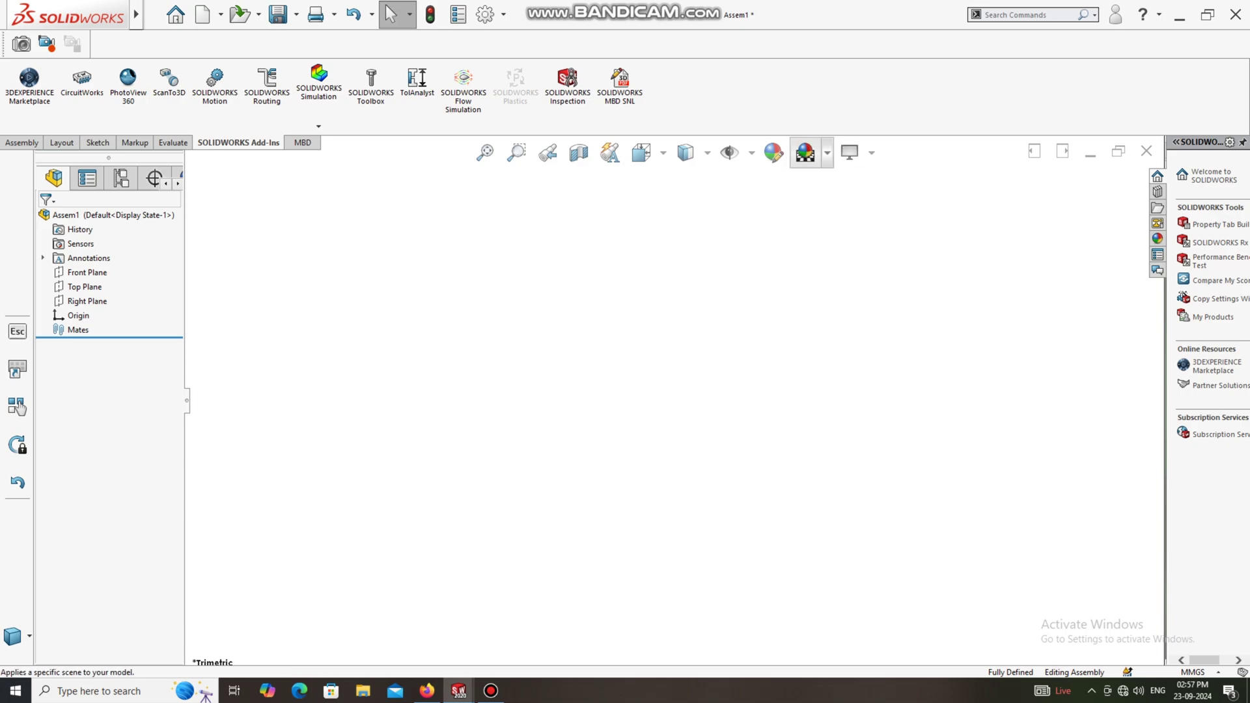
{"action": "left_click", "coordinate": [827, 153]}
{"action": "left_click", "coordinate": [846, 241]}
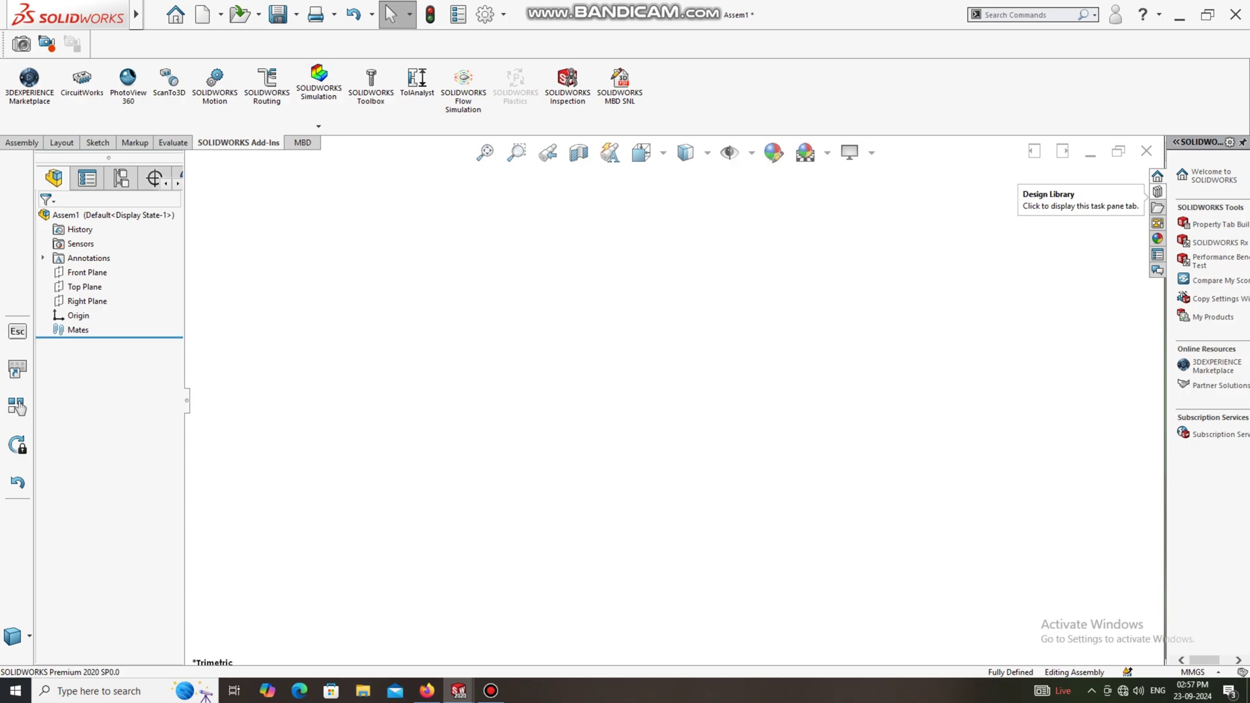
- Show the Design Library and load the SOLIDWORKS Routing add-in
{"action": "left_click", "coordinate": [1158, 192]}
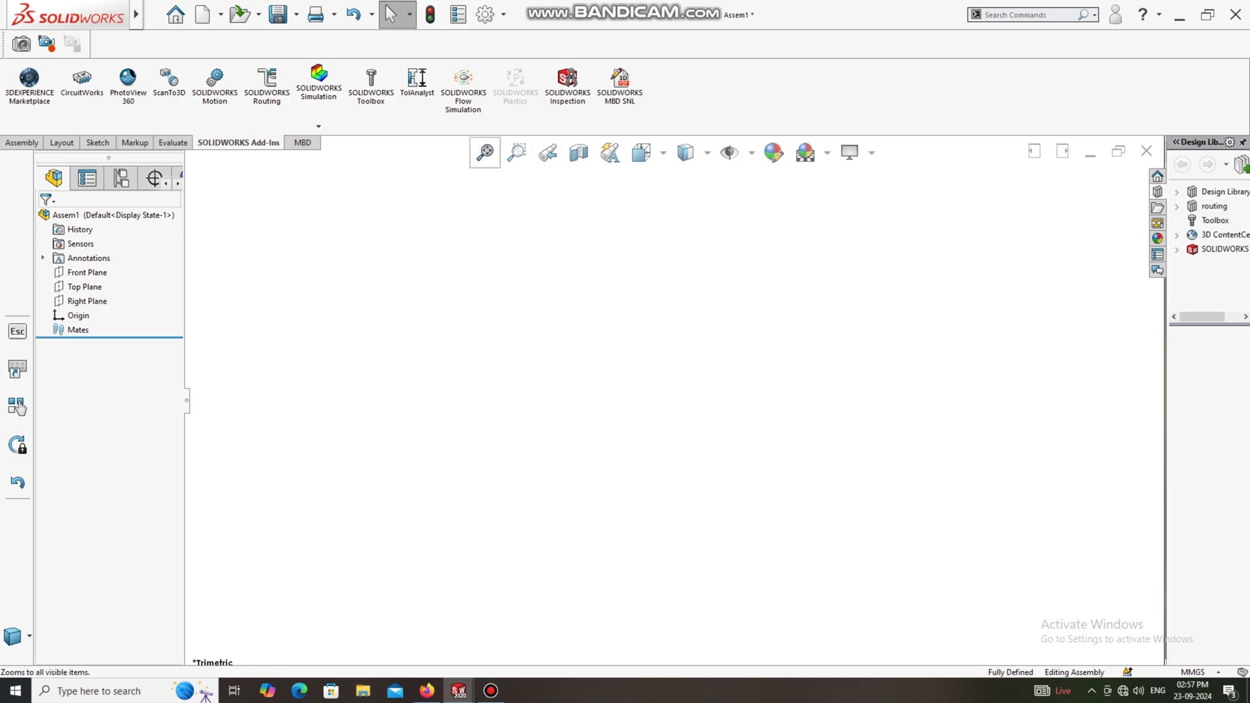
{"action": "left_click", "coordinate": [303, 142]}
{"action": "left_click", "coordinate": [261, 143]}
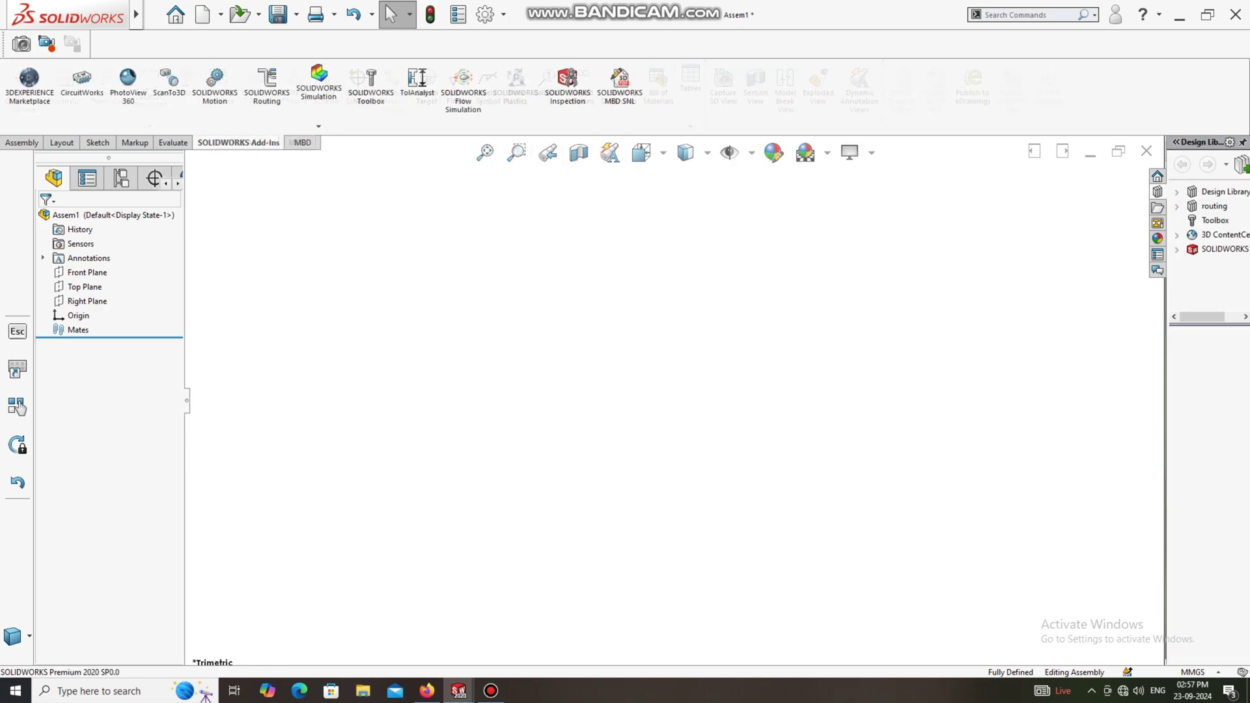
{"action": "left_click", "coordinate": [266, 88]}
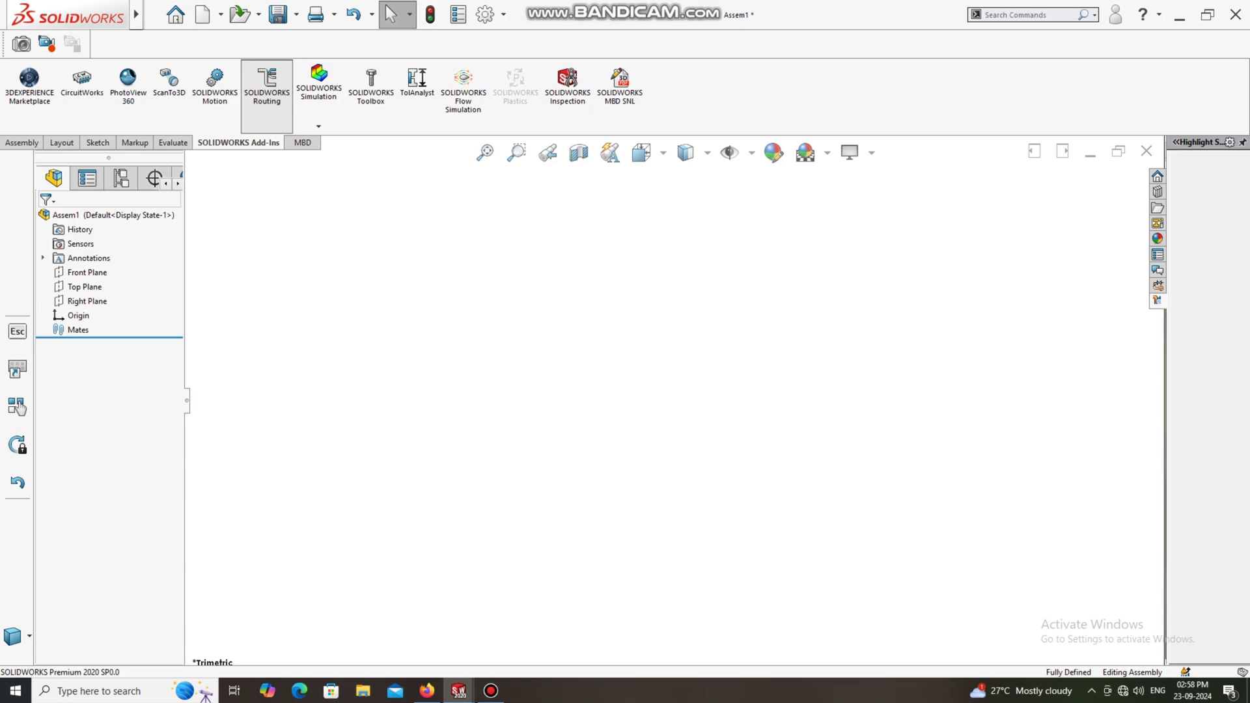
{"action": "left_click", "coordinate": [268, 88]}
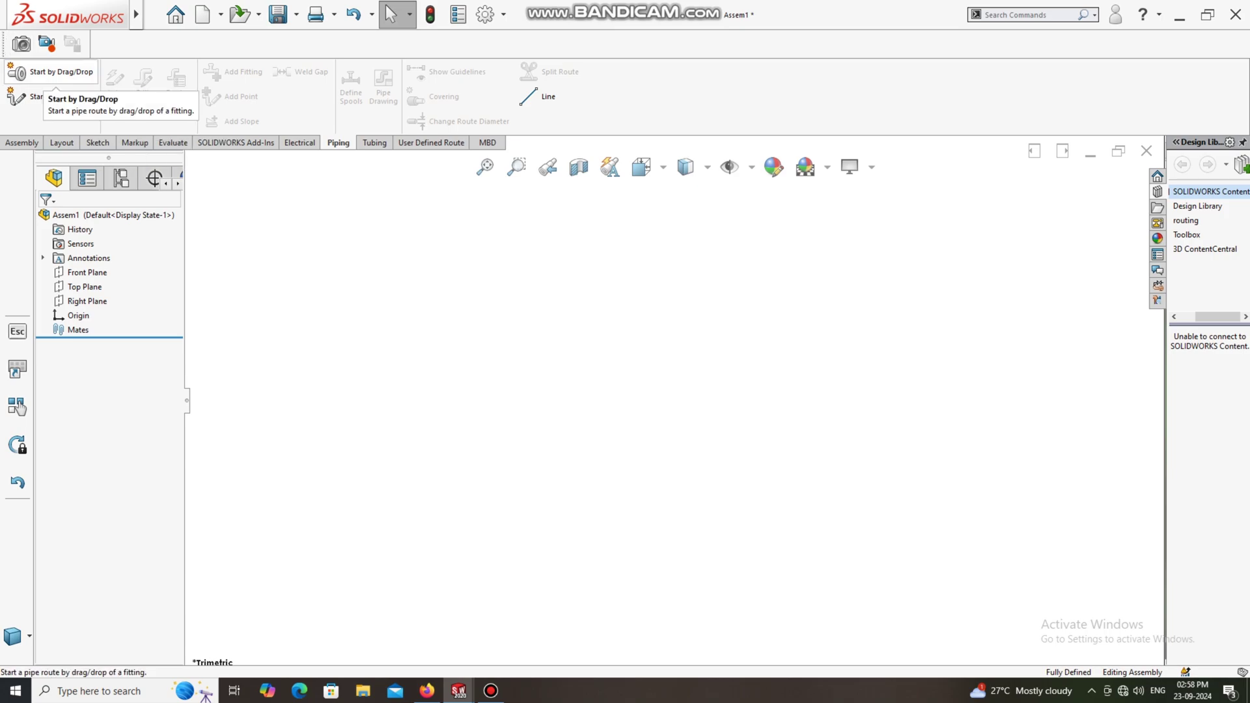
- Start a drag/drop pipe route and open the flanges folder under routing, piping in the Design Library
{"action": "left_click", "coordinate": [39, 73]}
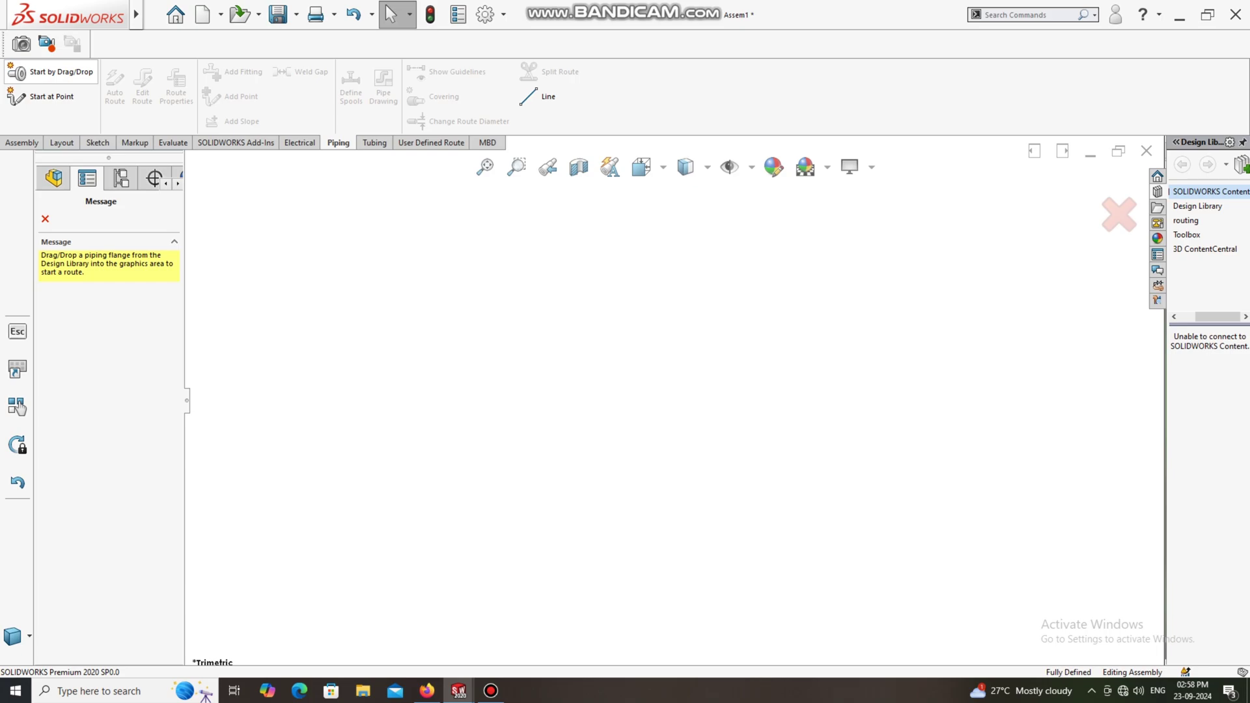
{"action": "left_click", "coordinate": [1186, 220]}
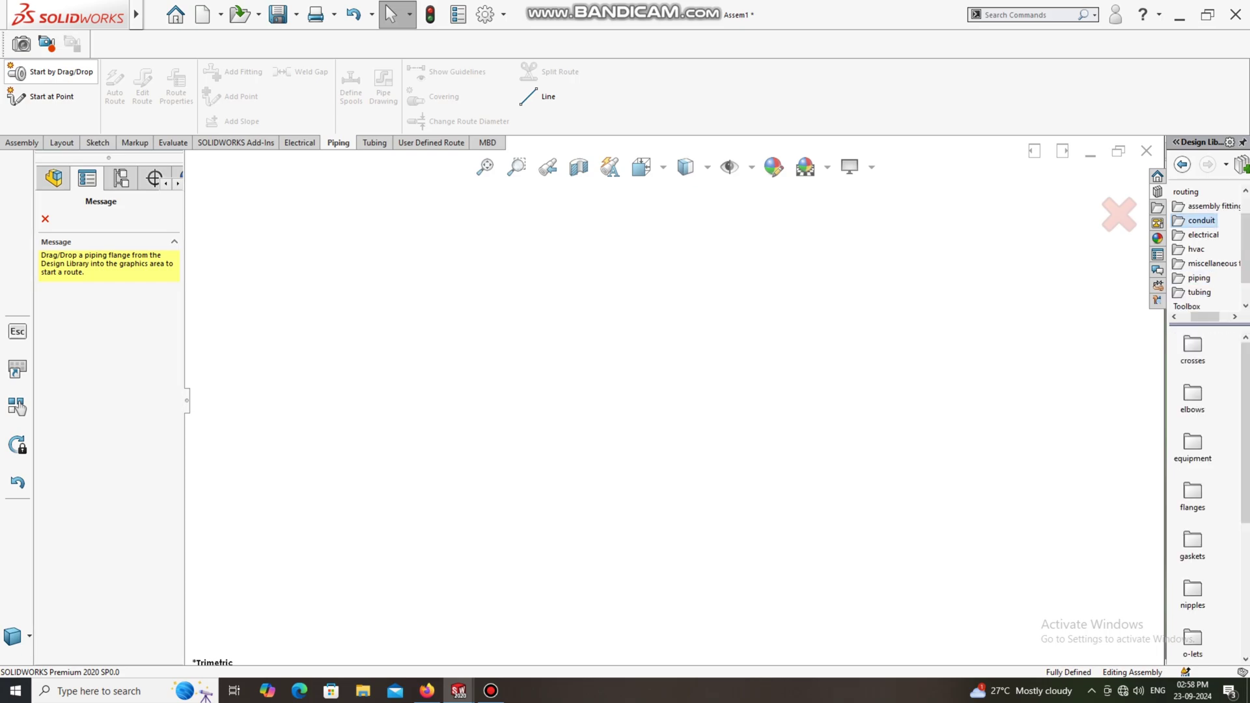
{"action": "left_click", "coordinate": [1202, 220]}
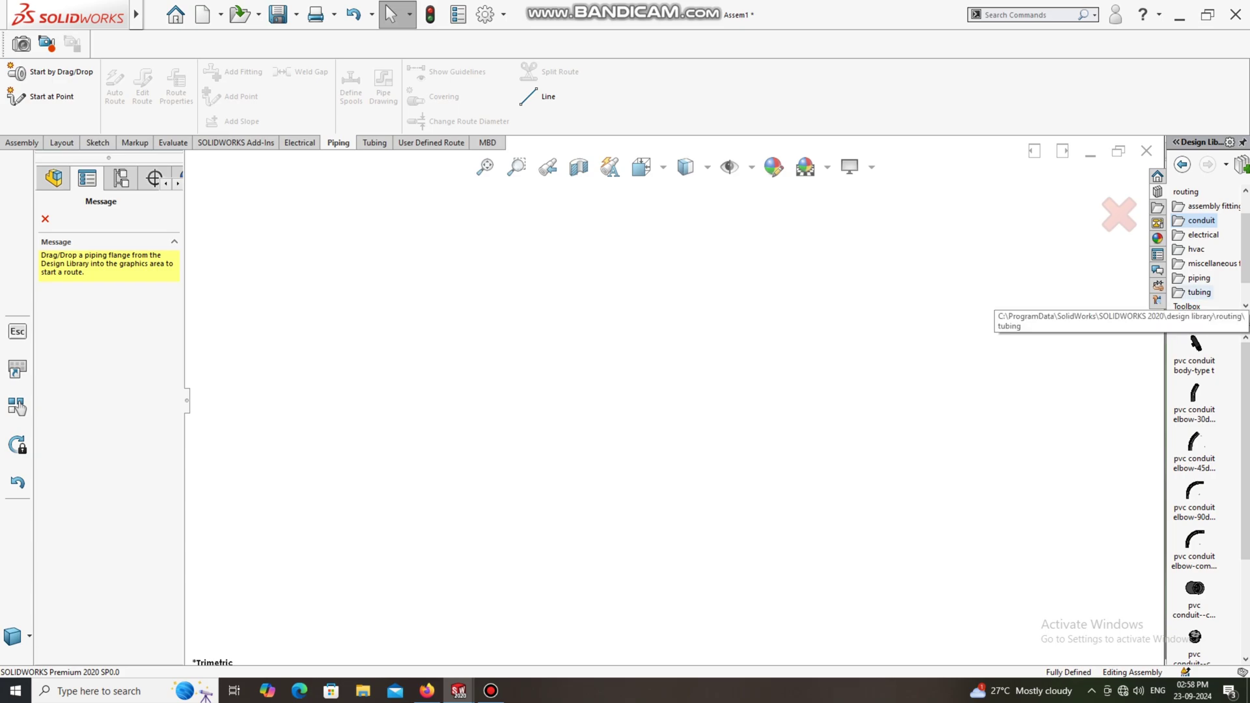
{"action": "left_click", "coordinate": [1200, 278]}
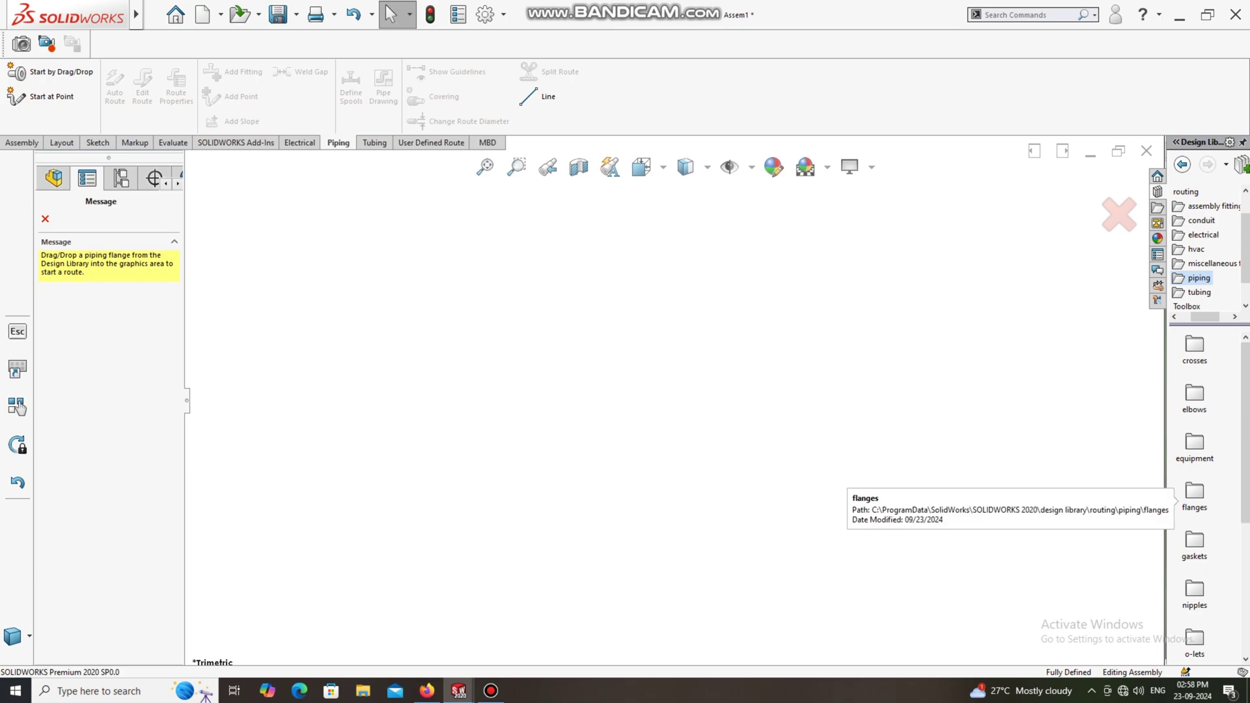
{"action": "double_click", "coordinate": [1195, 495]}
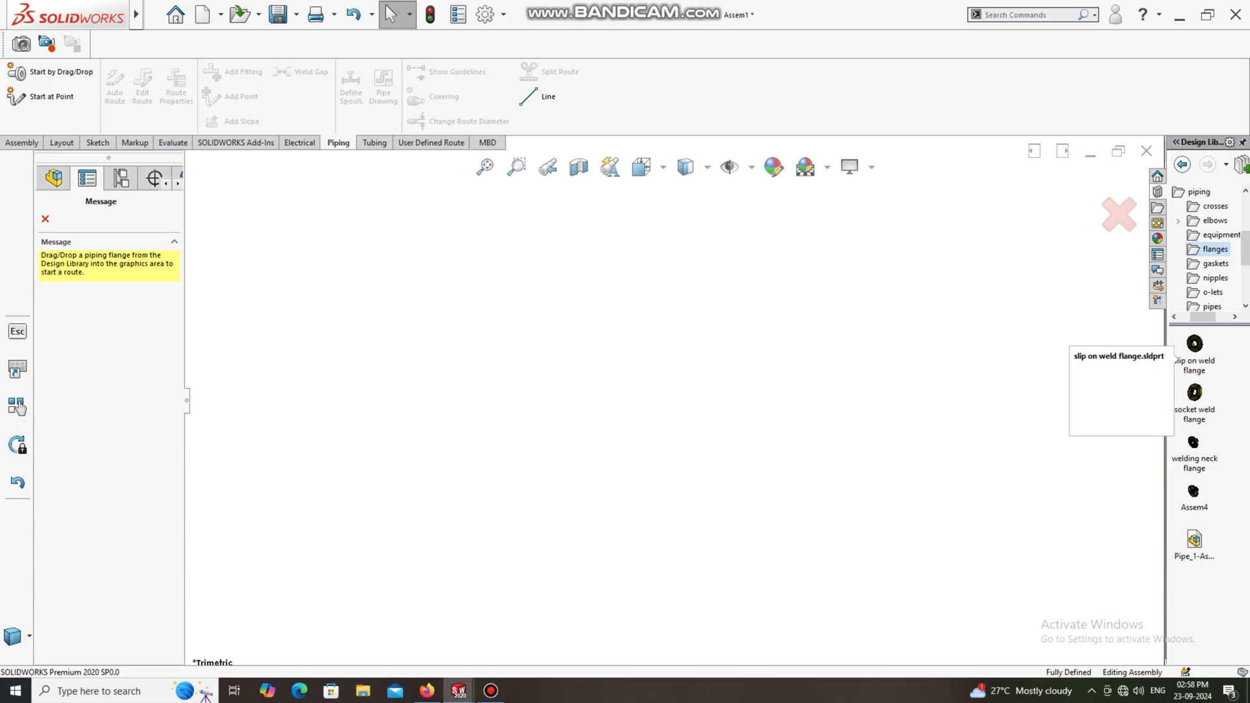
- Place a slip on weld flange in the Slip On Flange 150-NPS3 configuration and save the assembly as Spool 5
{"action": "left_click_drag", "start_coordinate": [1195, 343], "coordinate": [498, 431]}
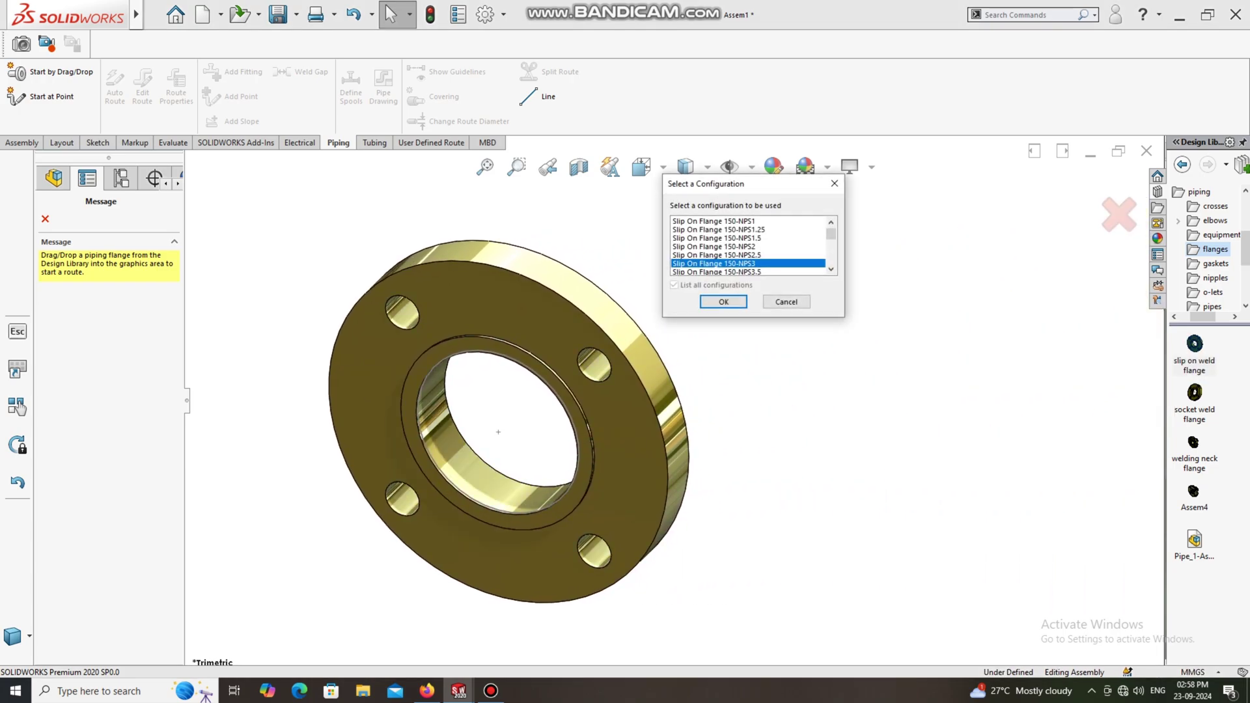
{"action": "key", "text": "Return"}
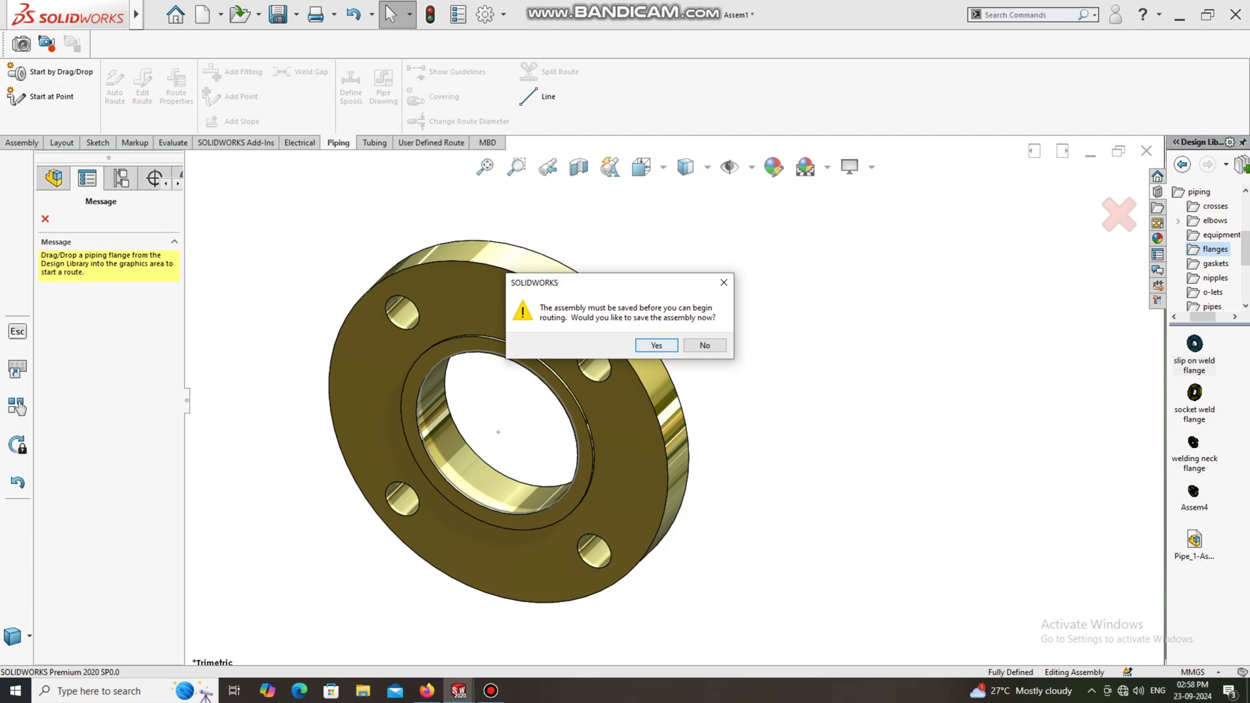
{"action": "key", "text": "Return"}
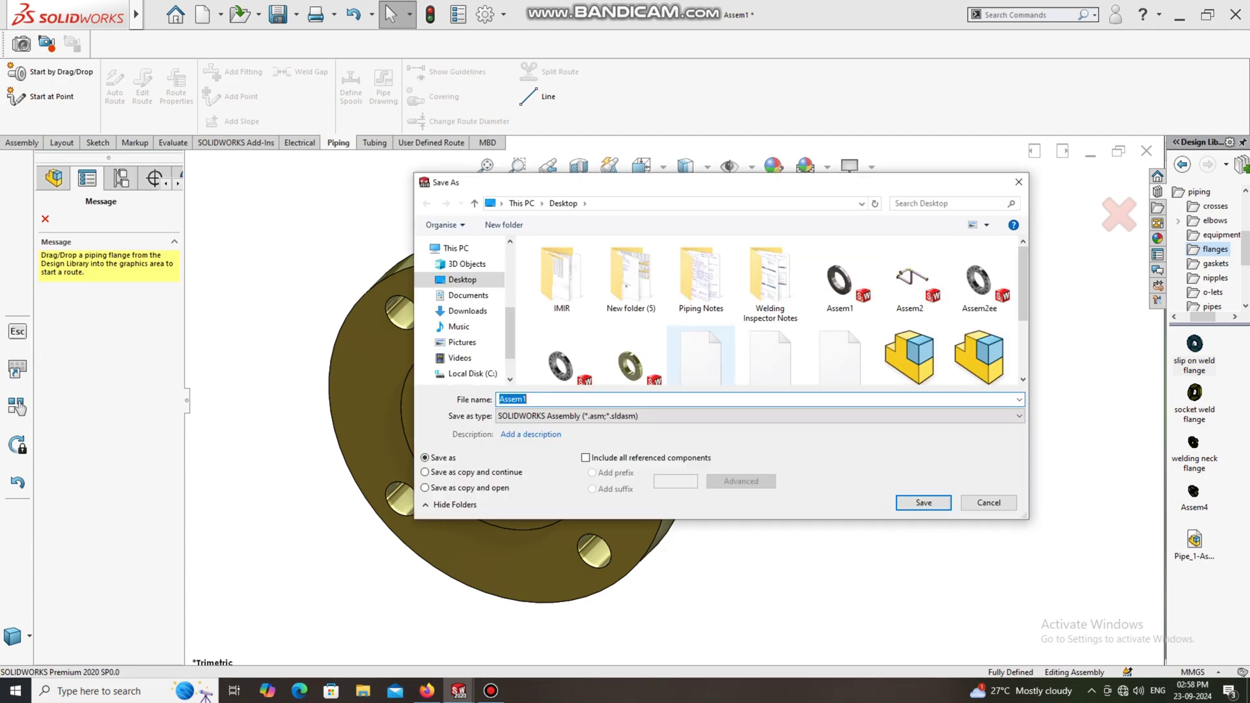
{"action": "type", "text": "Spool"}
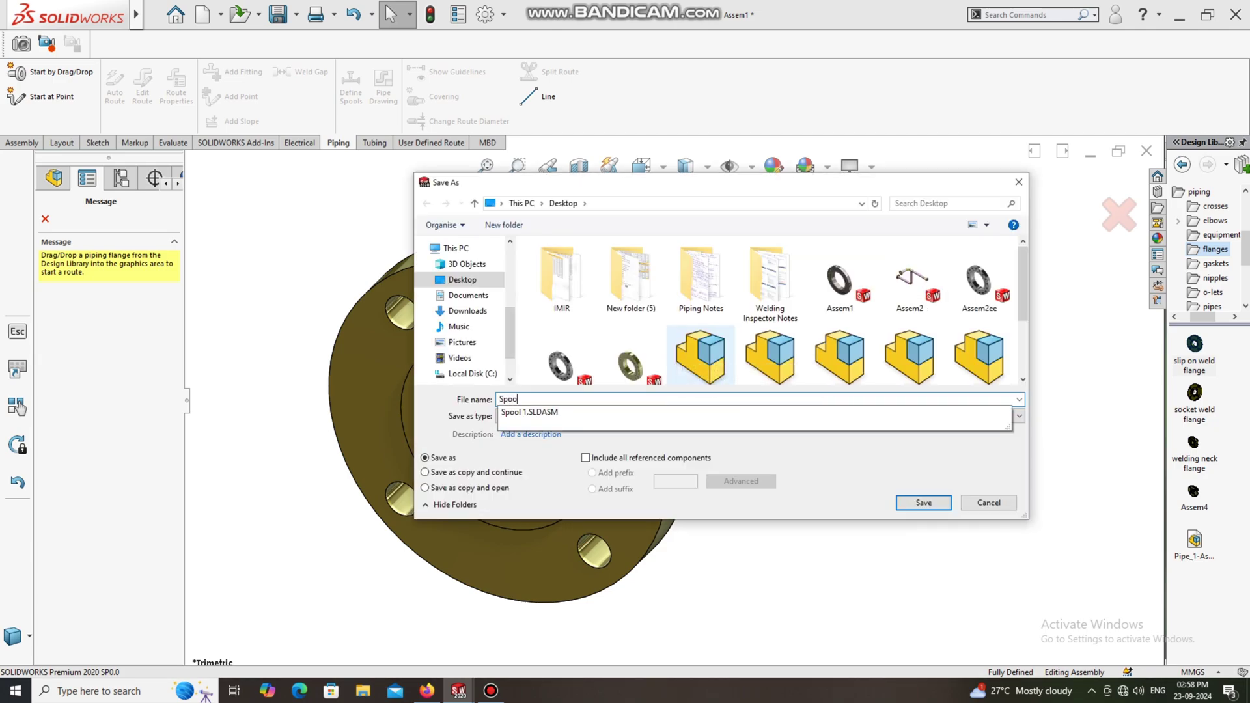
{"action": "type", "text": " 5"}
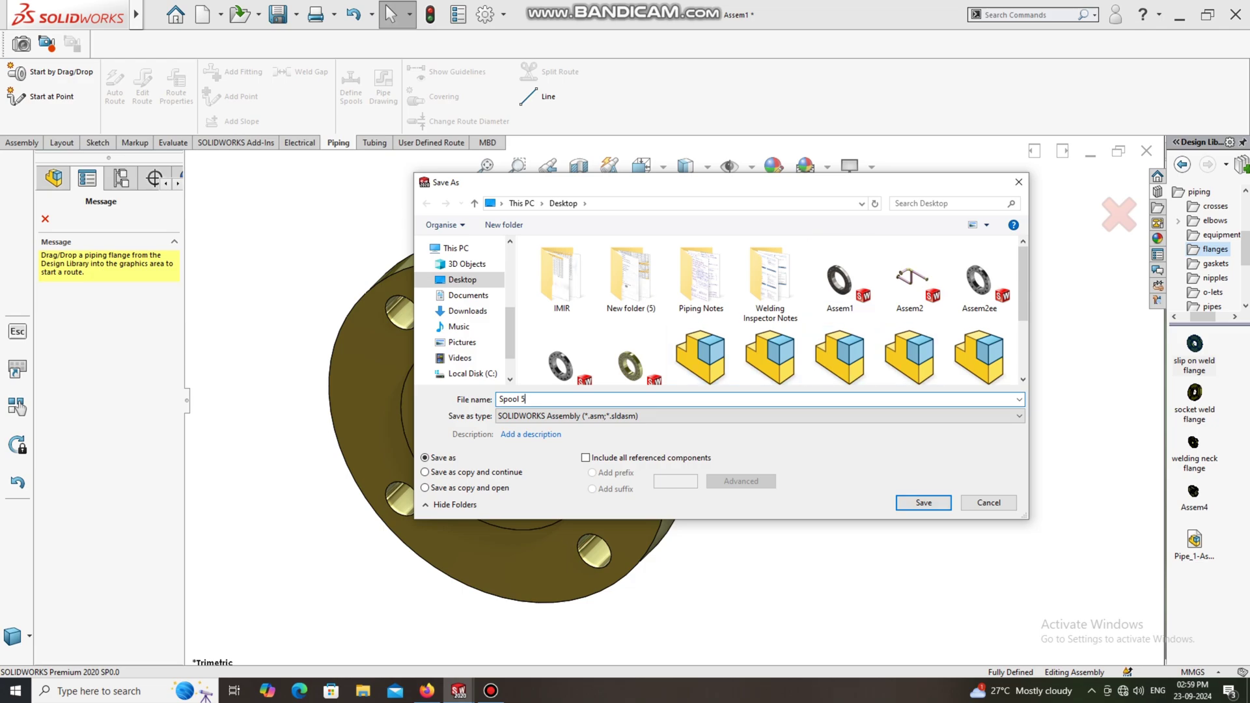
{"action": "left_click", "coordinate": [923, 503]}
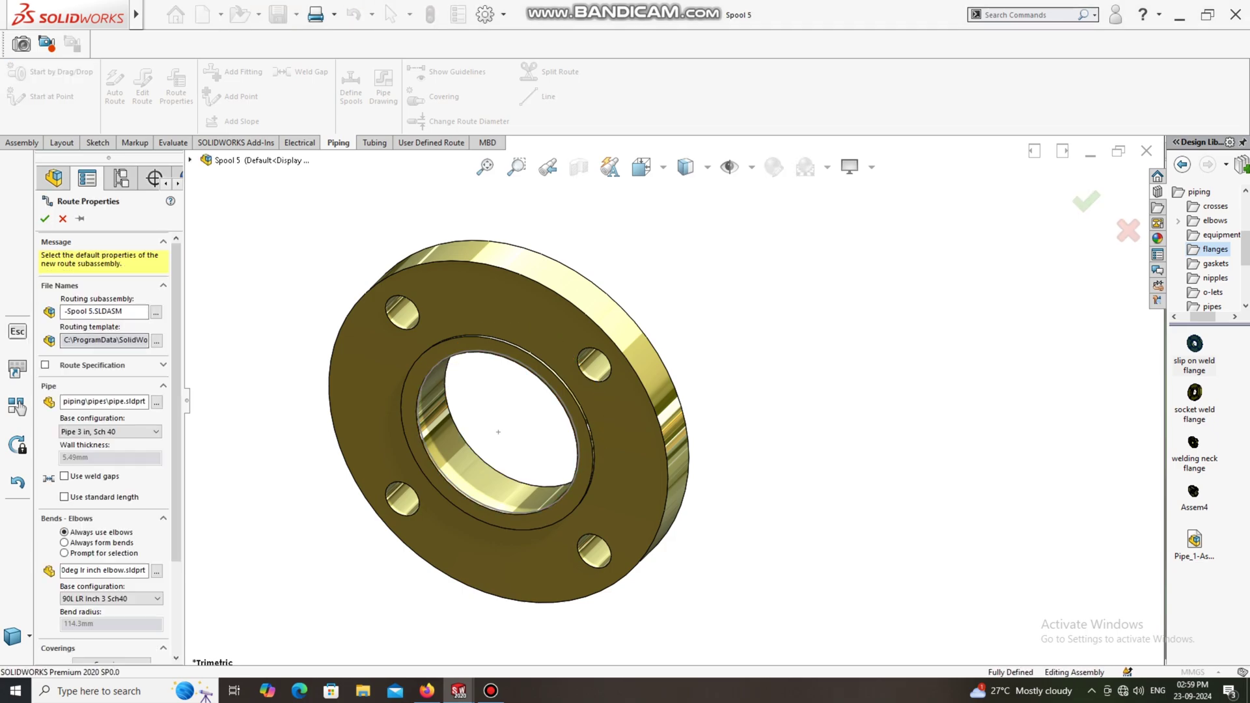
- Review the route properties and accept them with Pipe 3 in, Sch 40 and 90L LR Inch 3 Sch40 elbows
{"action": "left_click", "coordinate": [156, 431]}
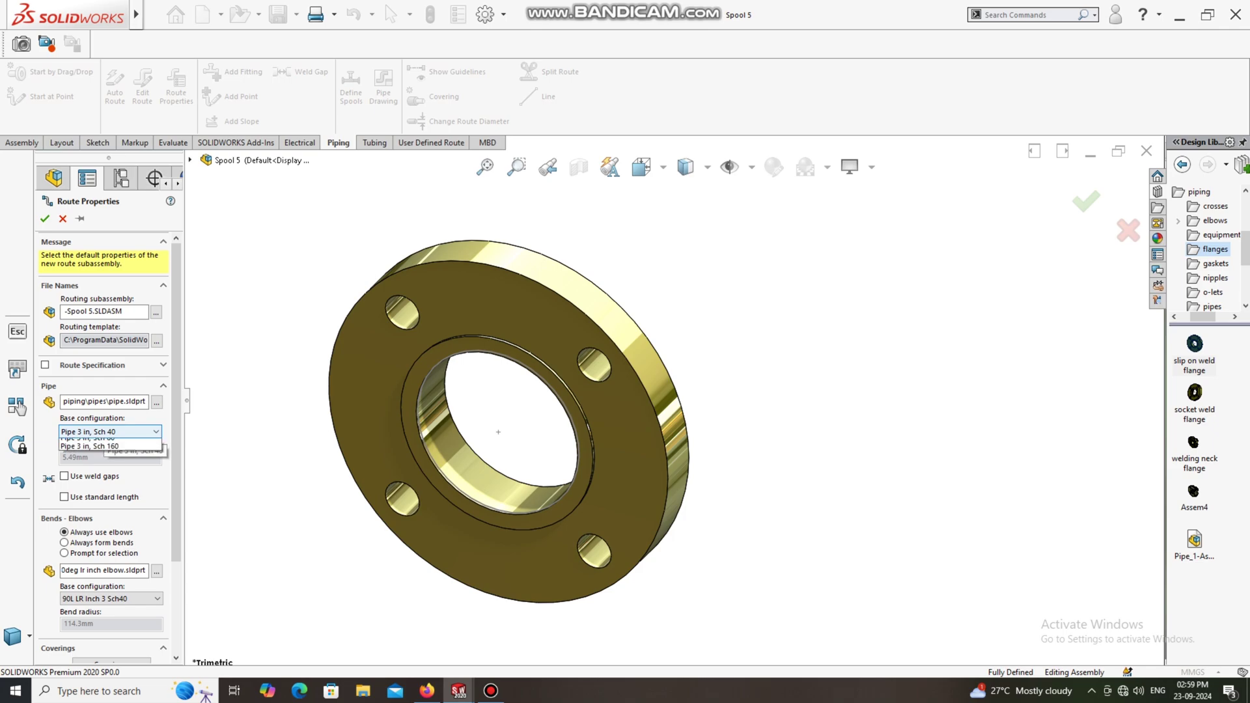
{"action": "left_click", "coordinate": [155, 431]}
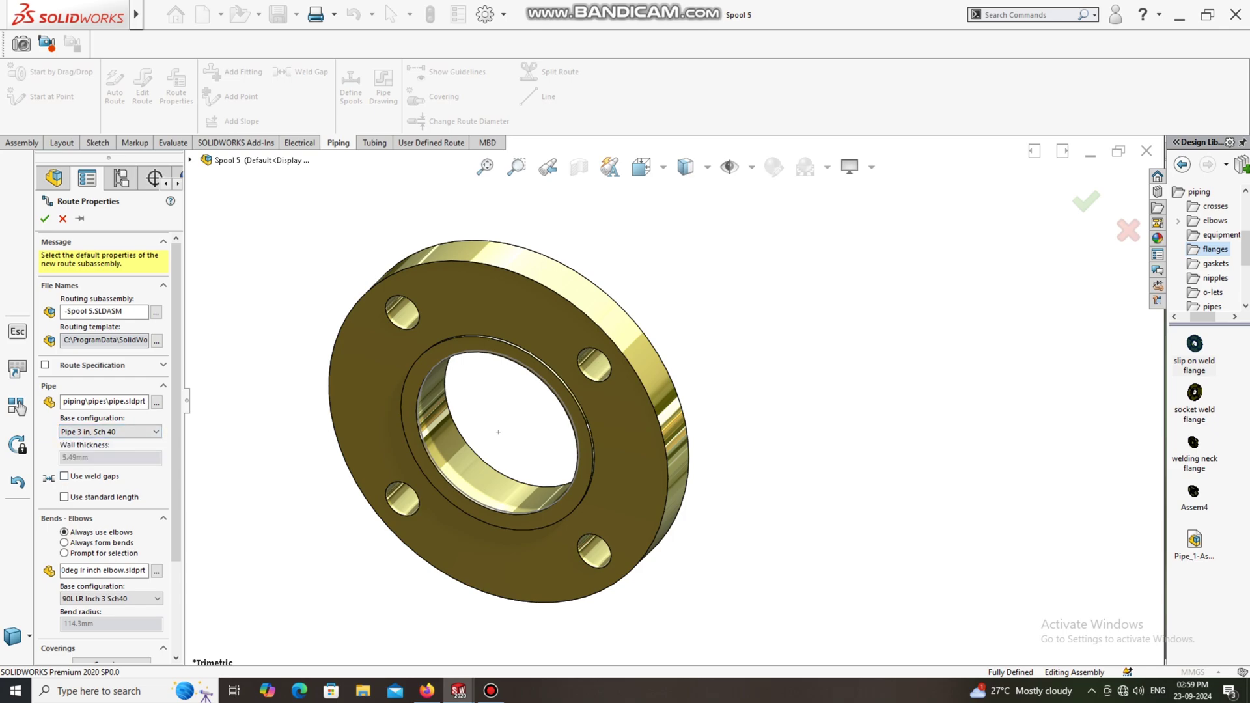
{"action": "scroll", "coordinate": [108, 484], "scroll_direction": "down", "scroll_amount": 3}
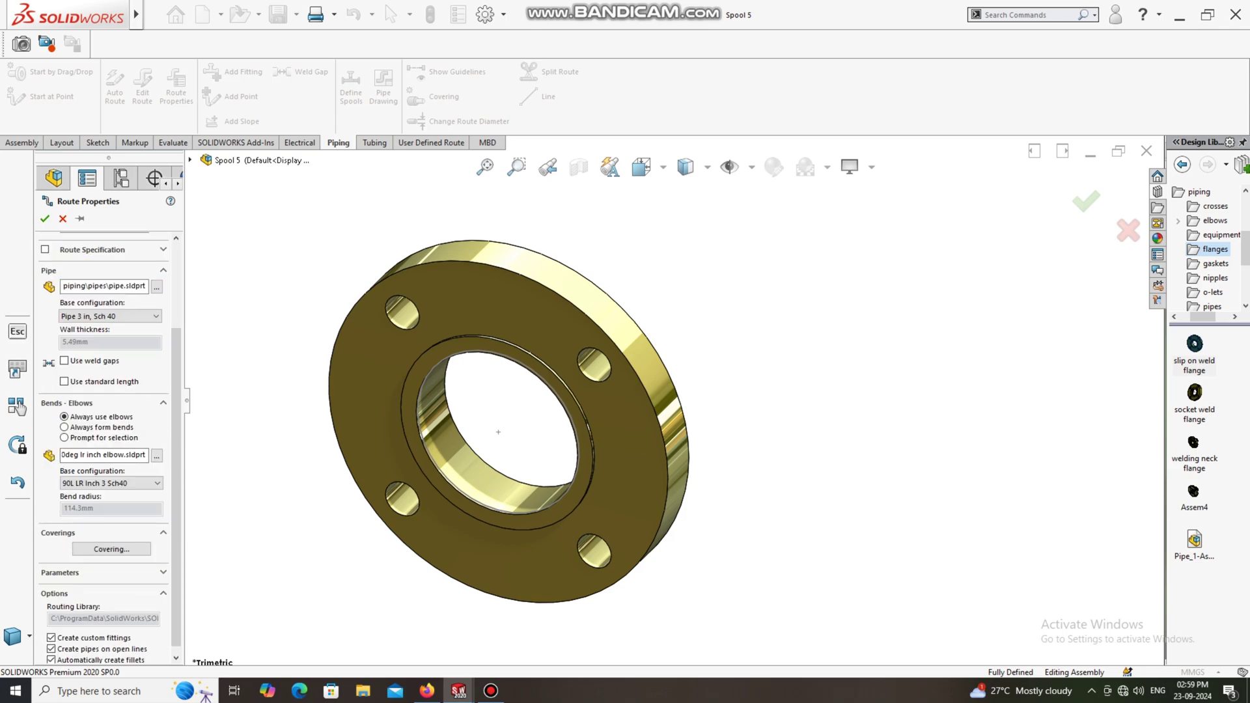
{"action": "scroll", "coordinate": [108, 447], "scroll_direction": "down", "scroll_amount": 1}
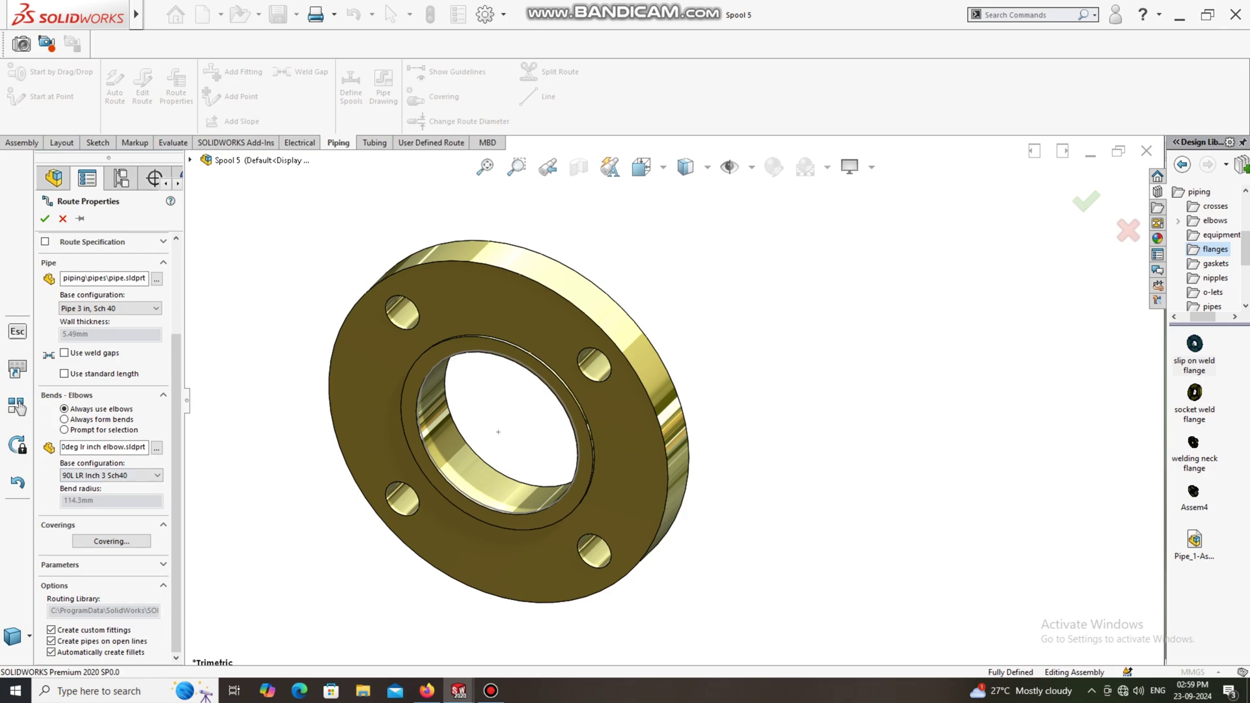
{"action": "left_click", "coordinate": [45, 218]}
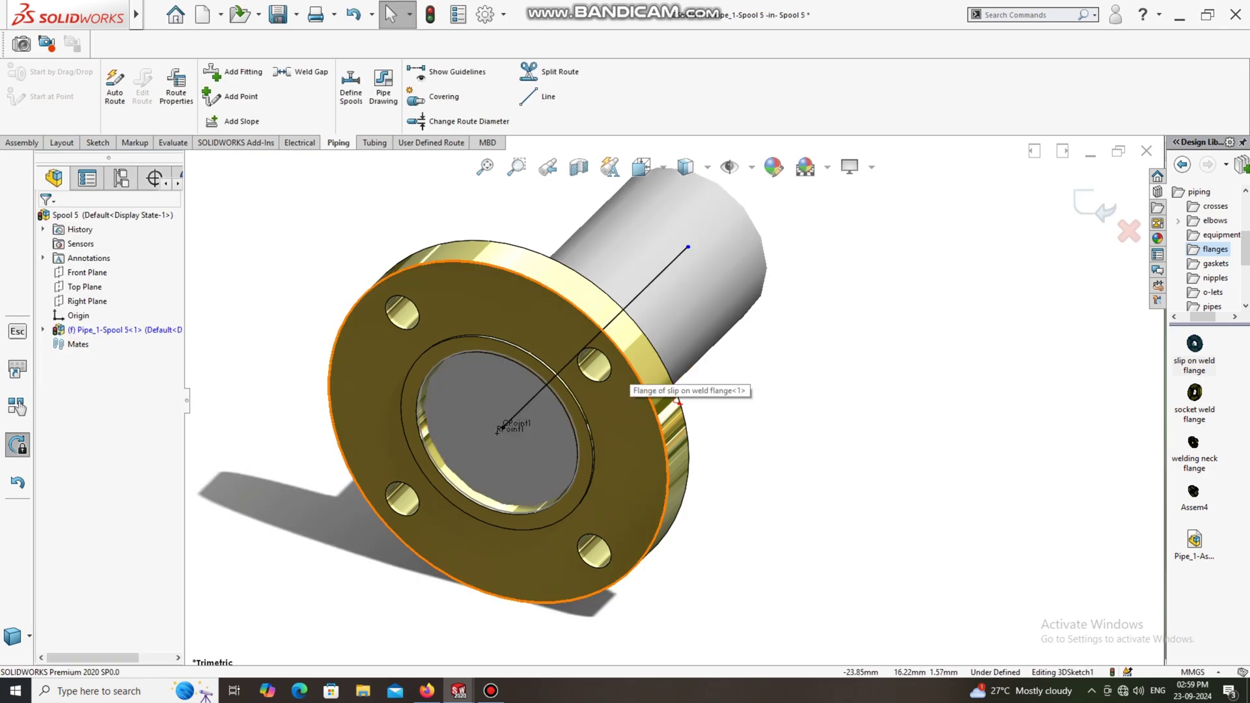
- Lengthen the pipe stub behind the flange, placing its free endpoint at about Z -303.58 mm
{"action": "scroll", "coordinate": [677, 402], "scroll_direction": "down", "scroll_amount": 3}
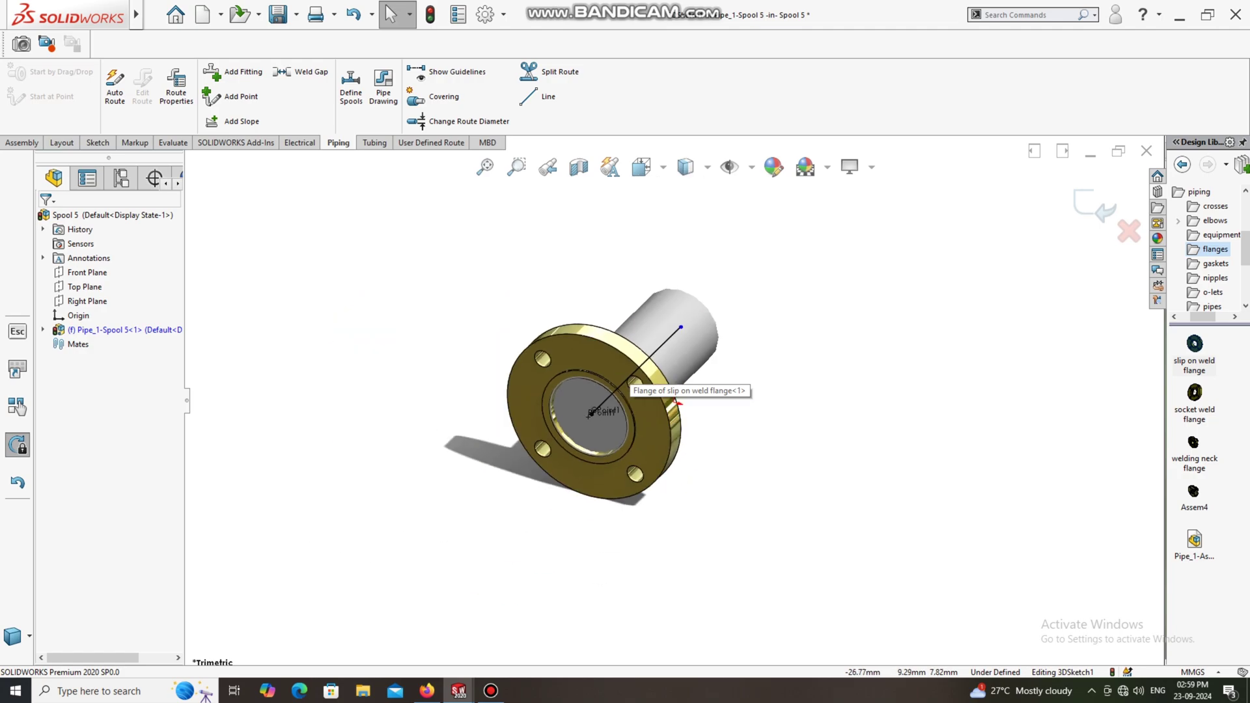
{"action": "middle_click_drag", "start_coordinate": [677, 402], "coordinate": [644, 387]}
{"action": "middle_click_drag", "start_coordinate": [779, 352], "coordinate": [804, 359]}
{"action": "scroll", "coordinate": [804, 359], "scroll_direction": "down", "scroll_amount": 2}
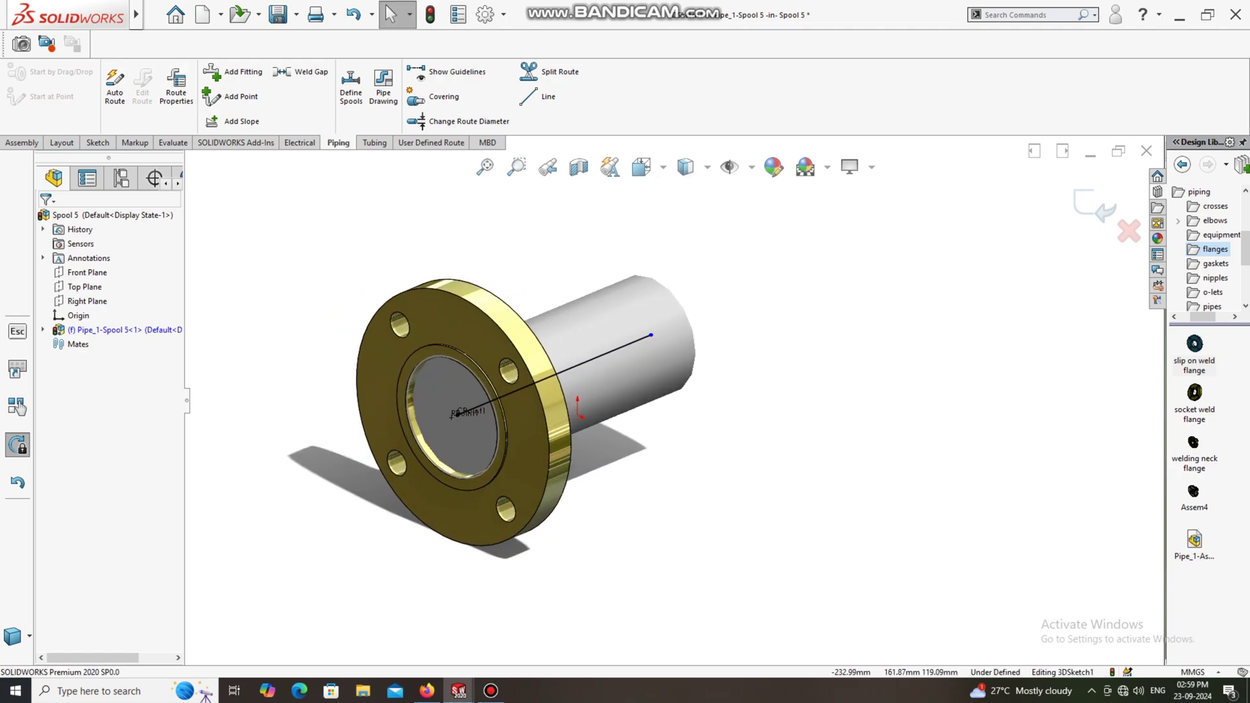
{"action": "left_click", "coordinate": [98, 142]}
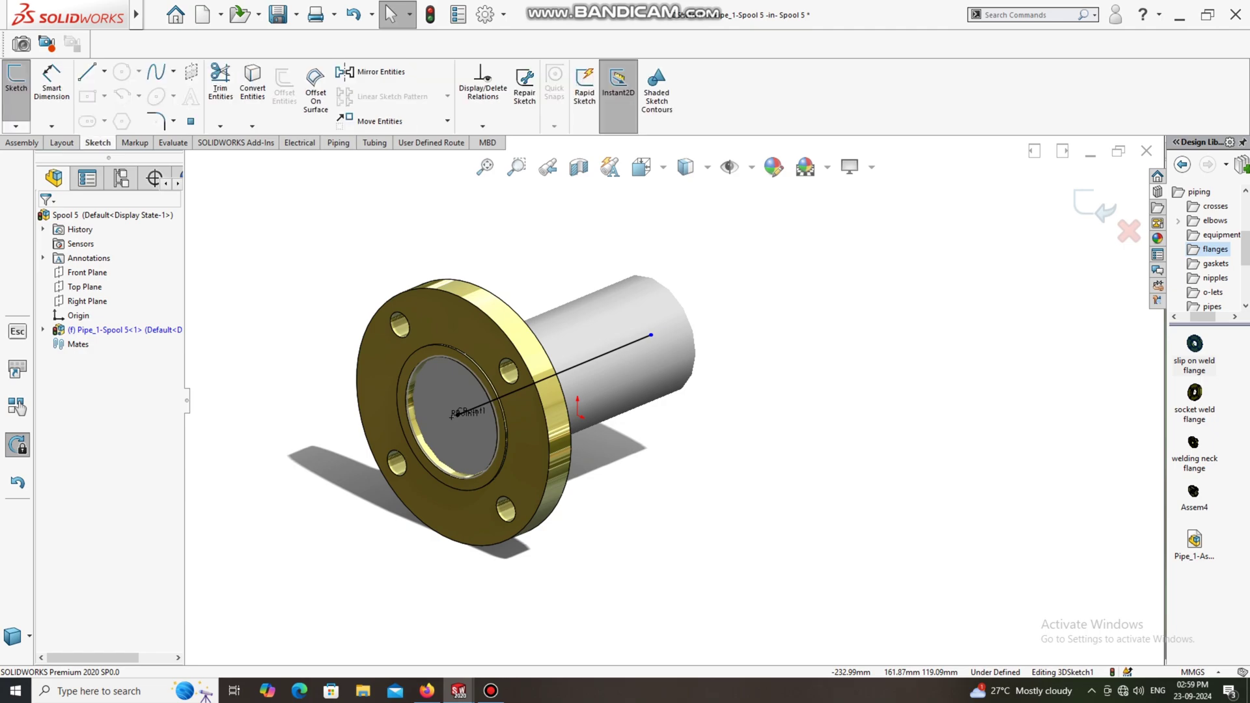
{"action": "left_click", "coordinate": [105, 71]}
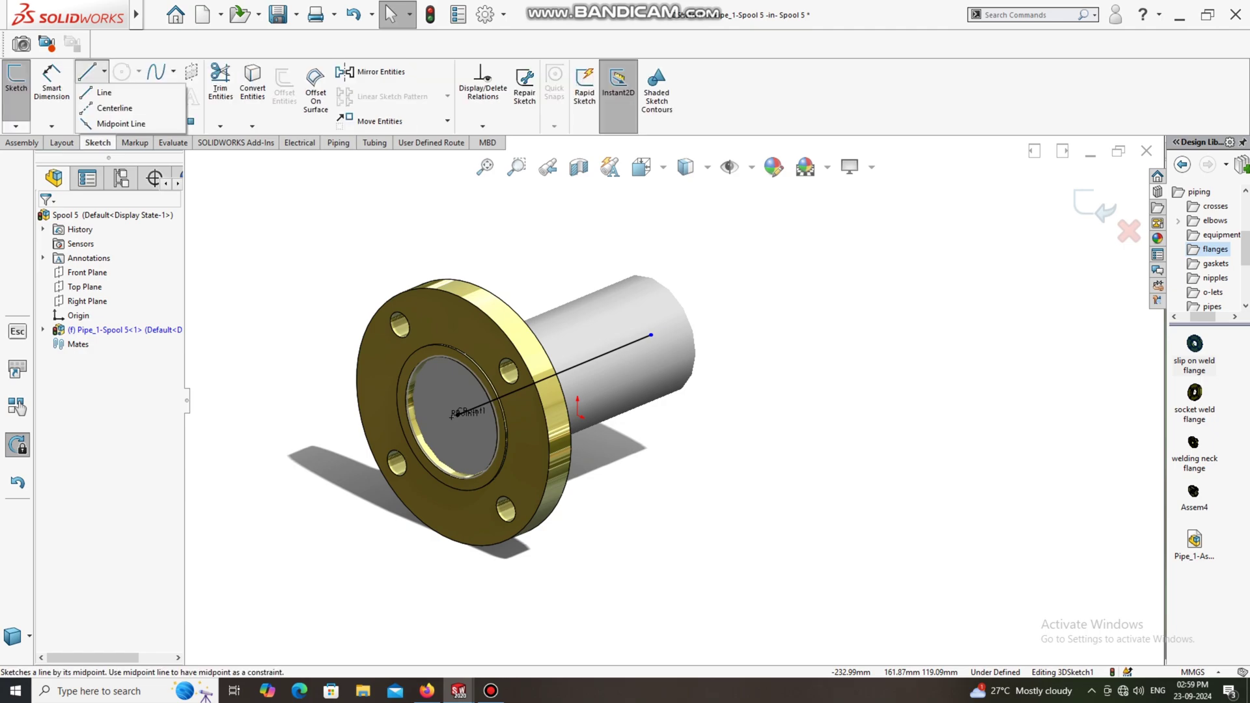
{"action": "left_click", "coordinate": [104, 71]}
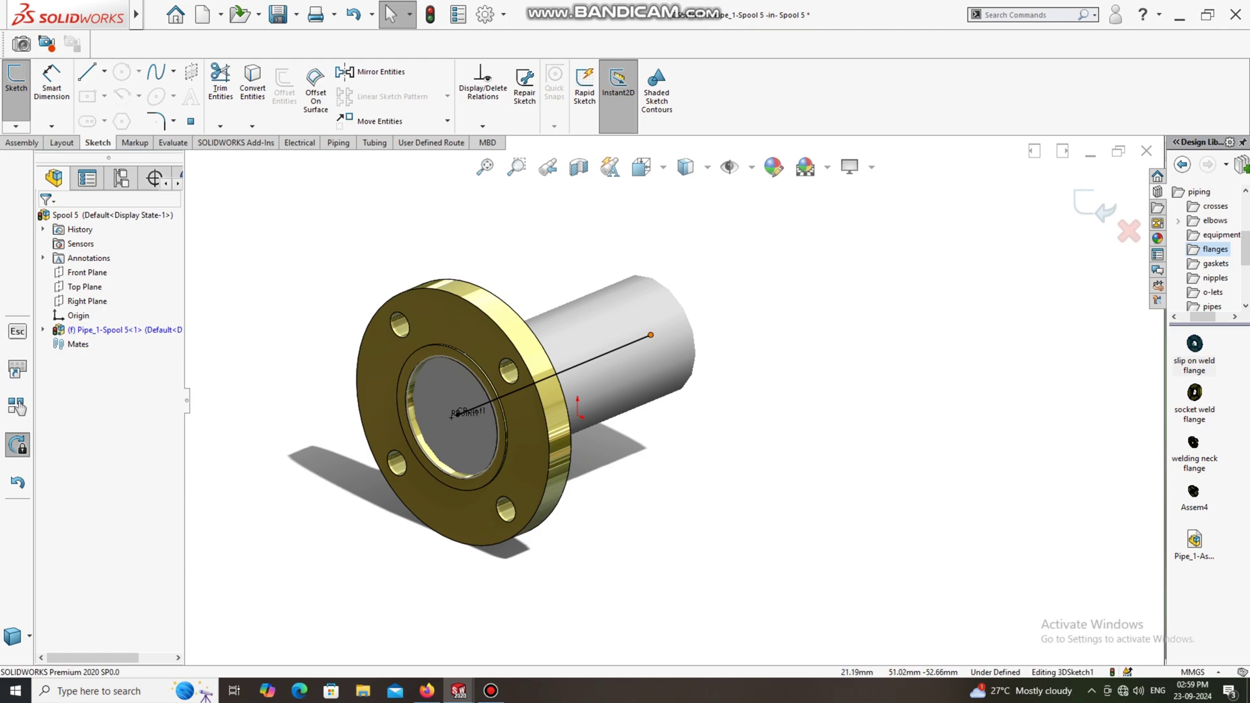
{"action": "left_click_drag", "start_coordinate": [651, 336], "coordinate": [802, 272]}
{"action": "scroll", "coordinate": [826, 342], "scroll_direction": "up", "scroll_amount": 3}
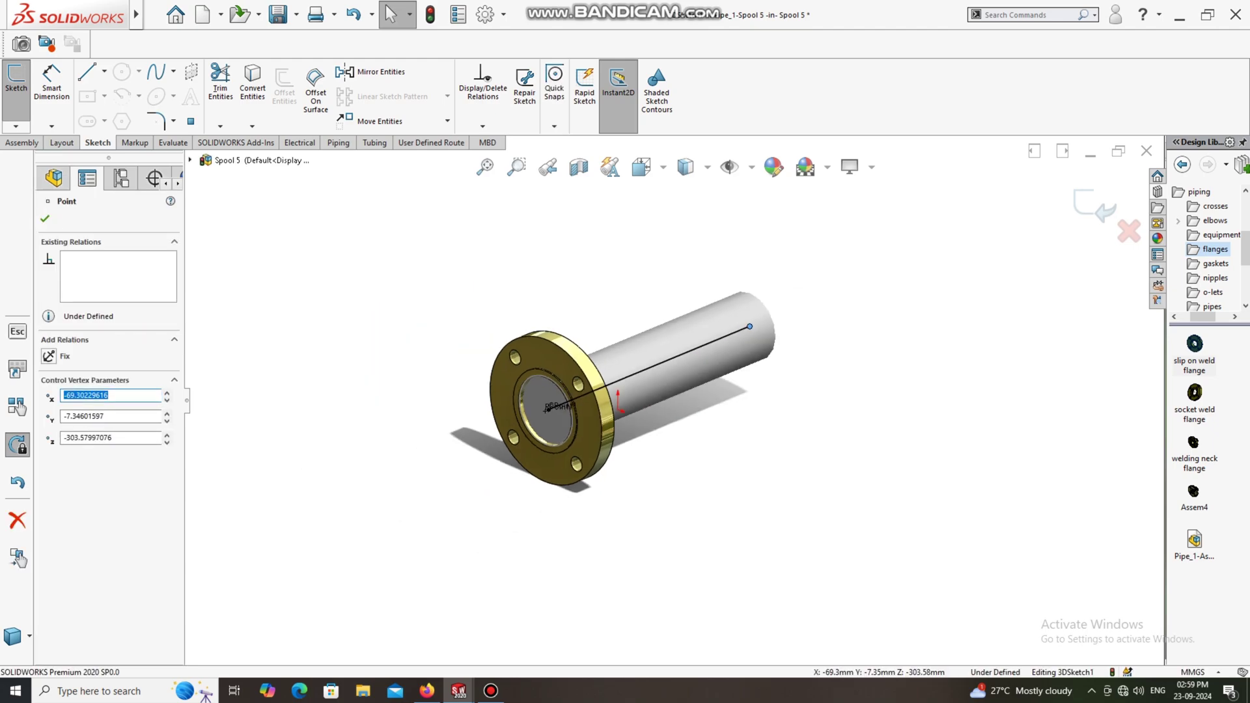
{"action": "scroll", "coordinate": [826, 342], "scroll_direction": "down", "scroll_amount": 2}
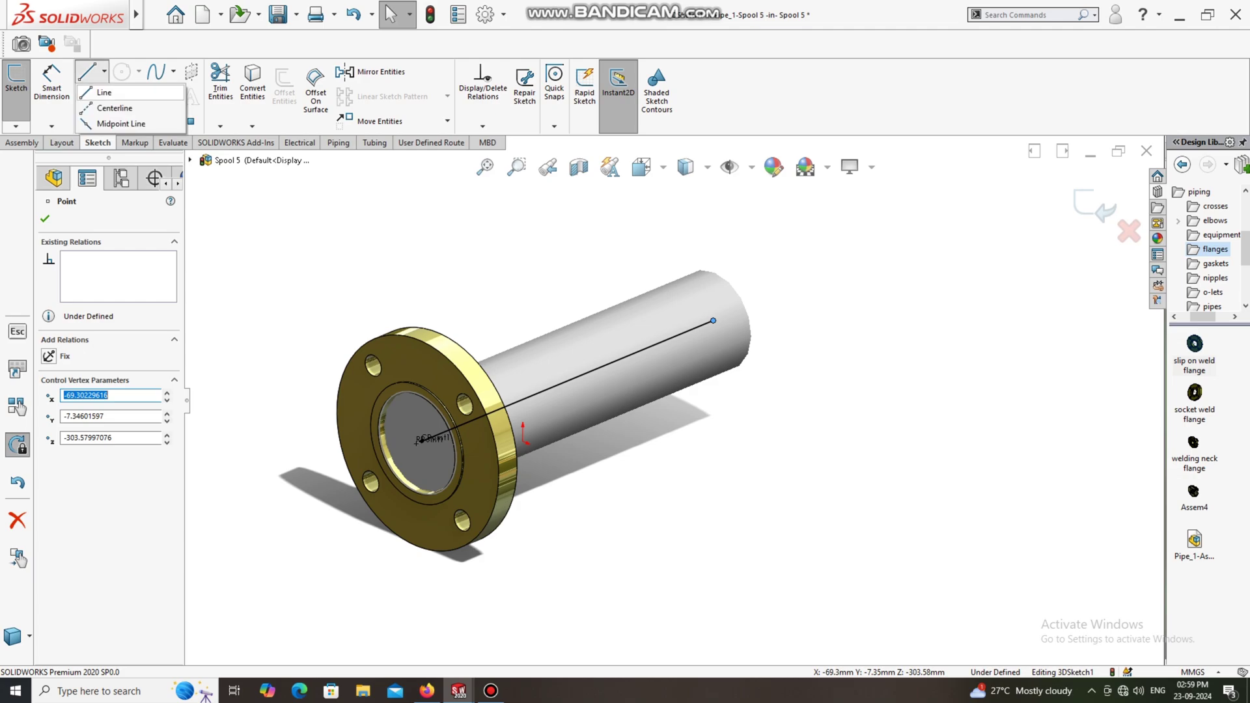
- Sketch a single straight route line along the X axis from the free end of the pipe stub
{"action": "left_click", "coordinate": [447, 121]}
{"action": "left_click", "coordinate": [104, 72]}
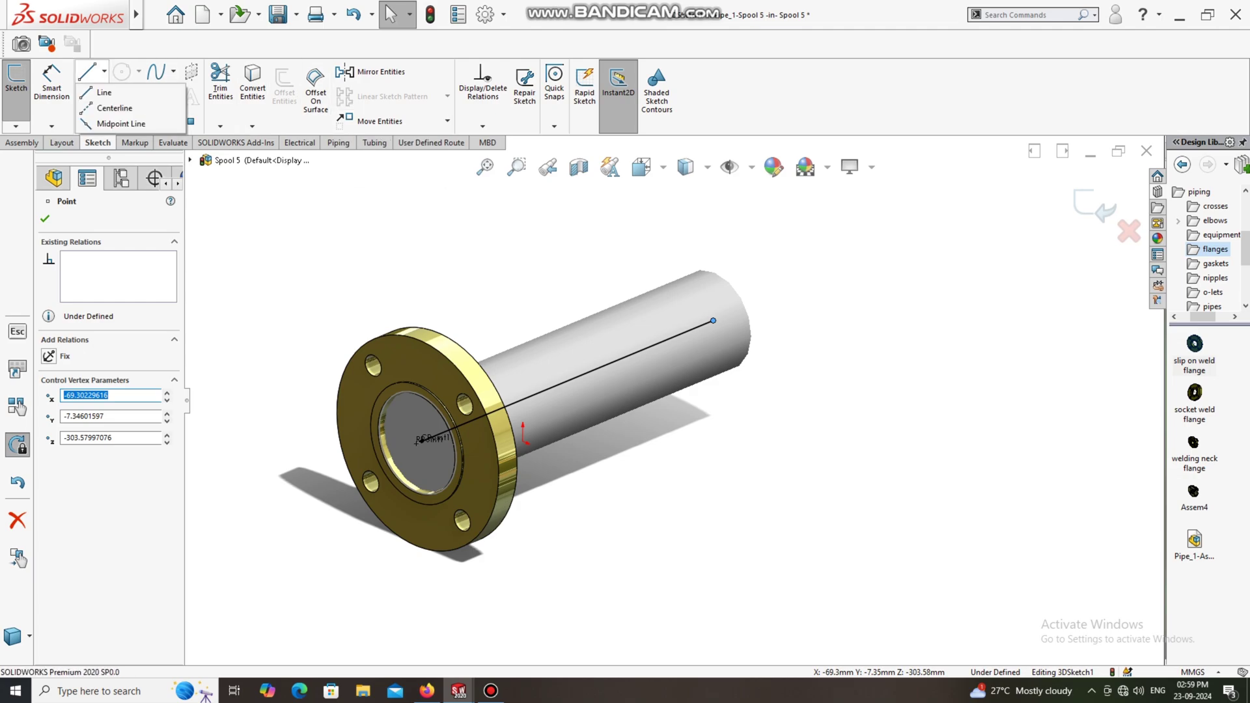
{"action": "left_click", "coordinate": [104, 72]}
{"action": "left_click", "coordinate": [104, 71]}
{"action": "left_click", "coordinate": [105, 93]}
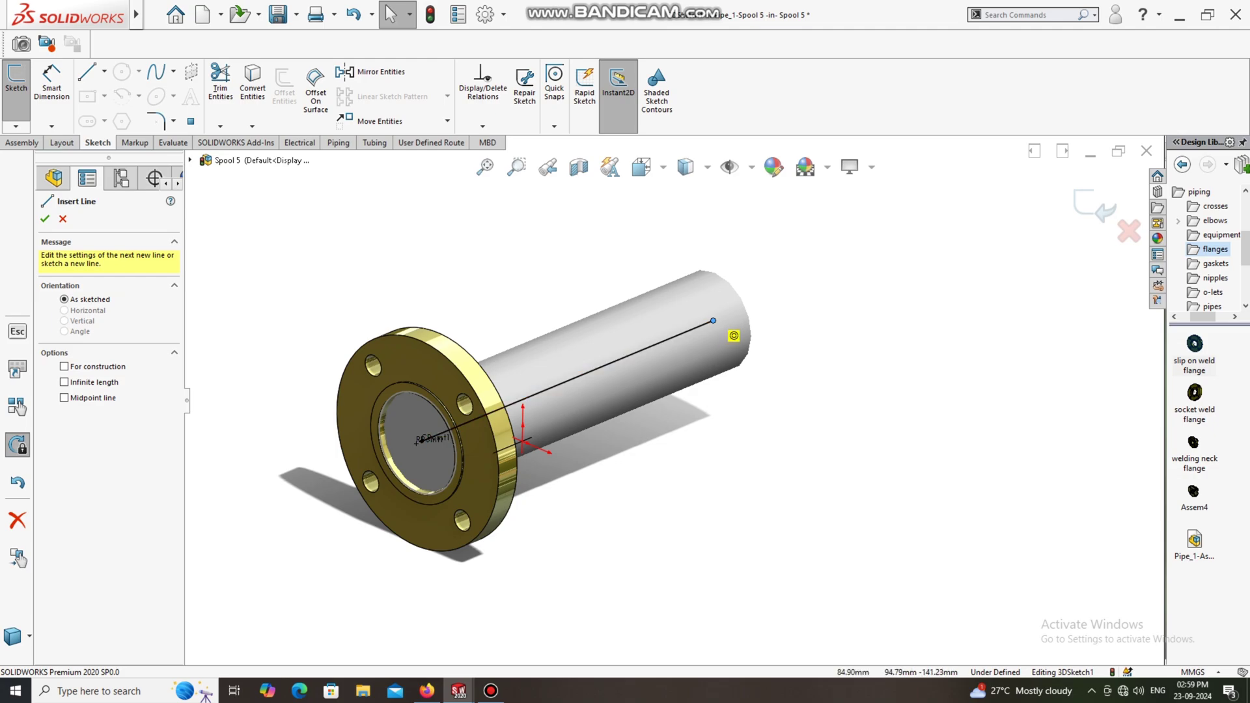
{"action": "left_click", "coordinate": [713, 320]}
{"action": "scroll", "coordinate": [995, 518], "scroll_direction": "up", "scroll_amount": 4}
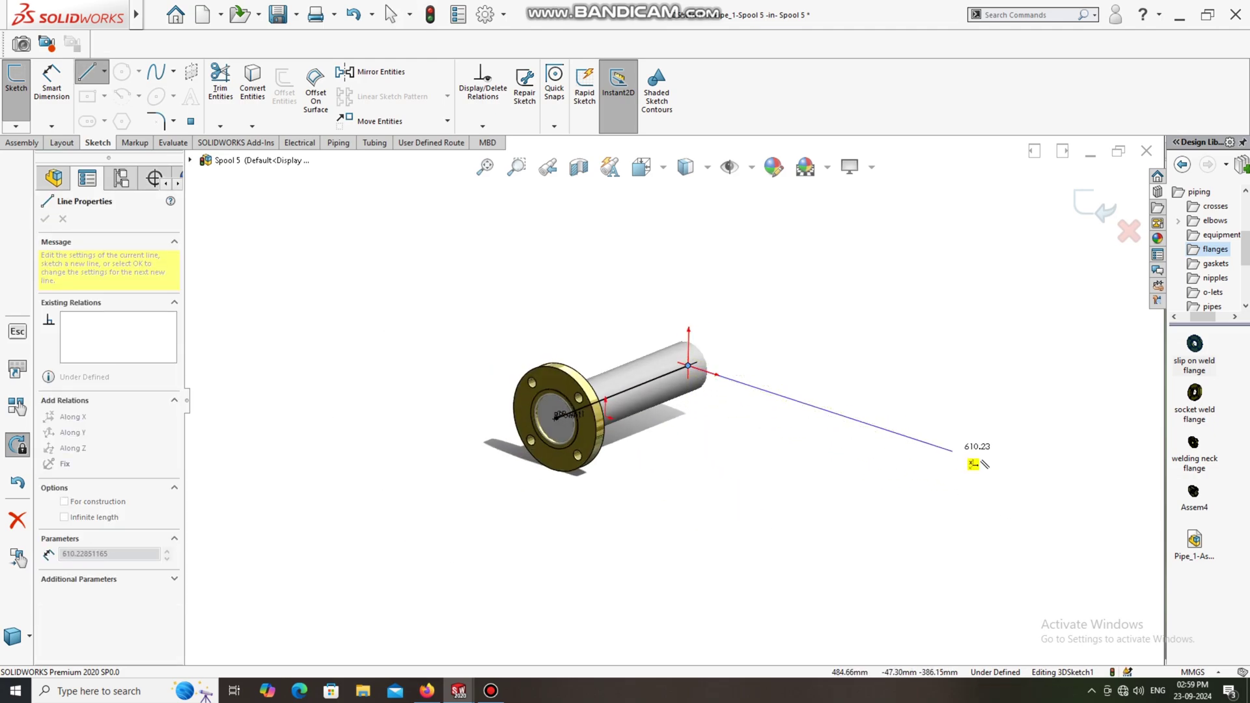
{"action": "left_click", "coordinate": [1061, 486]}
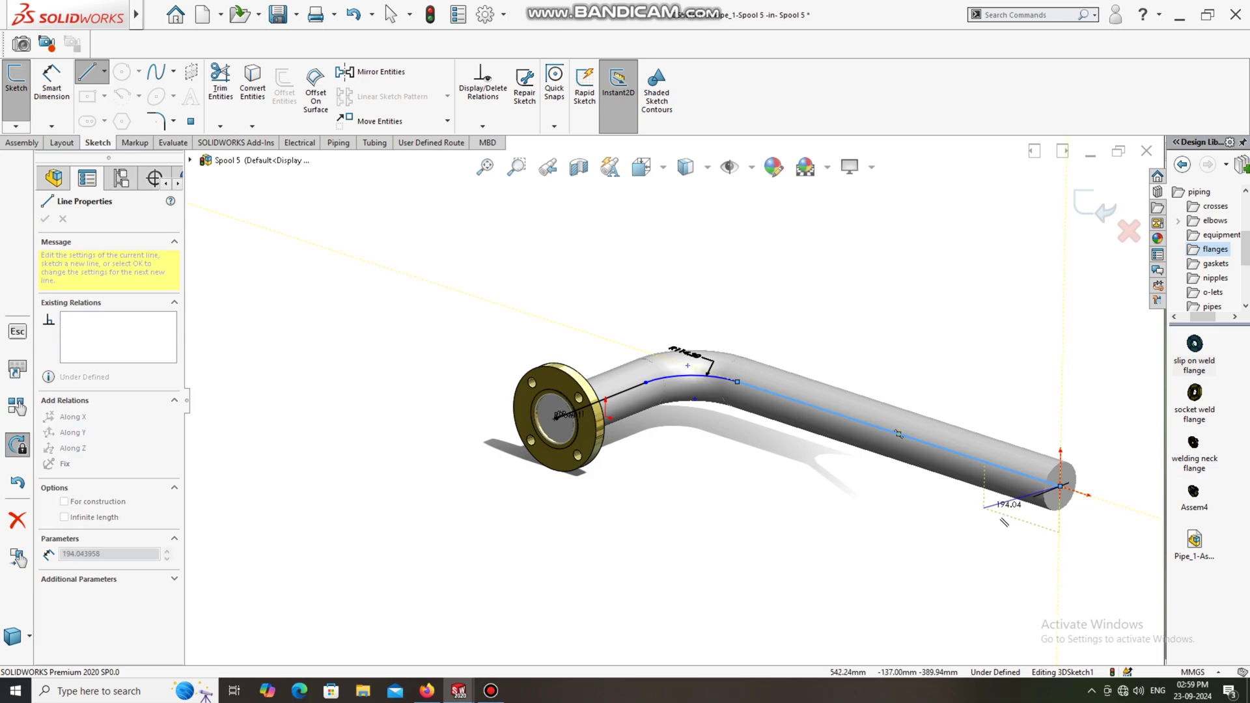
{"action": "scroll", "coordinate": [1005, 521], "scroll_direction": "up", "scroll_amount": 3}
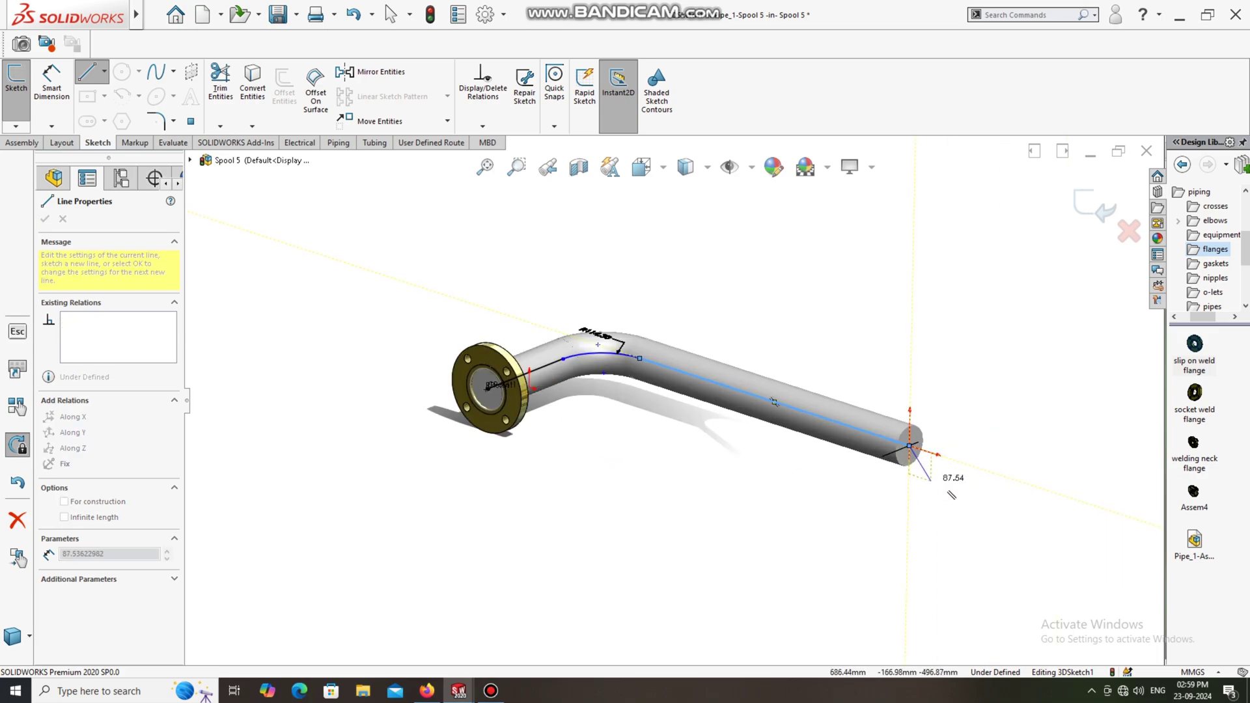
{"action": "scroll", "coordinate": [952, 495], "scroll_direction": "down", "scroll_amount": 2}
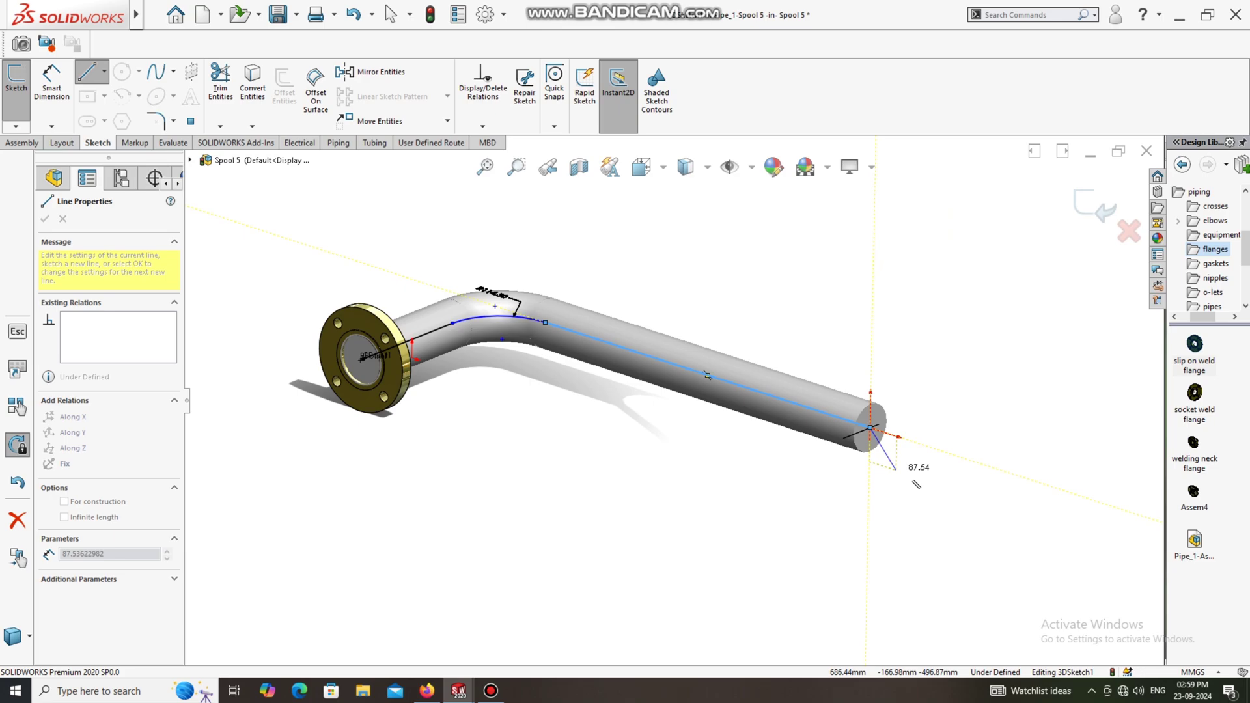
{"action": "key", "text": "Escape"}
- Add one reducer from the reducers library folder to the pipe's open end, using the REDUCER 3 x 2 SCH 40 configuration
{"action": "scroll", "coordinate": [570, 355], "scroll_direction": "up", "scroll_amount": 2}
{"action": "scroll", "coordinate": [570, 355], "scroll_direction": "down", "scroll_amount": 2}
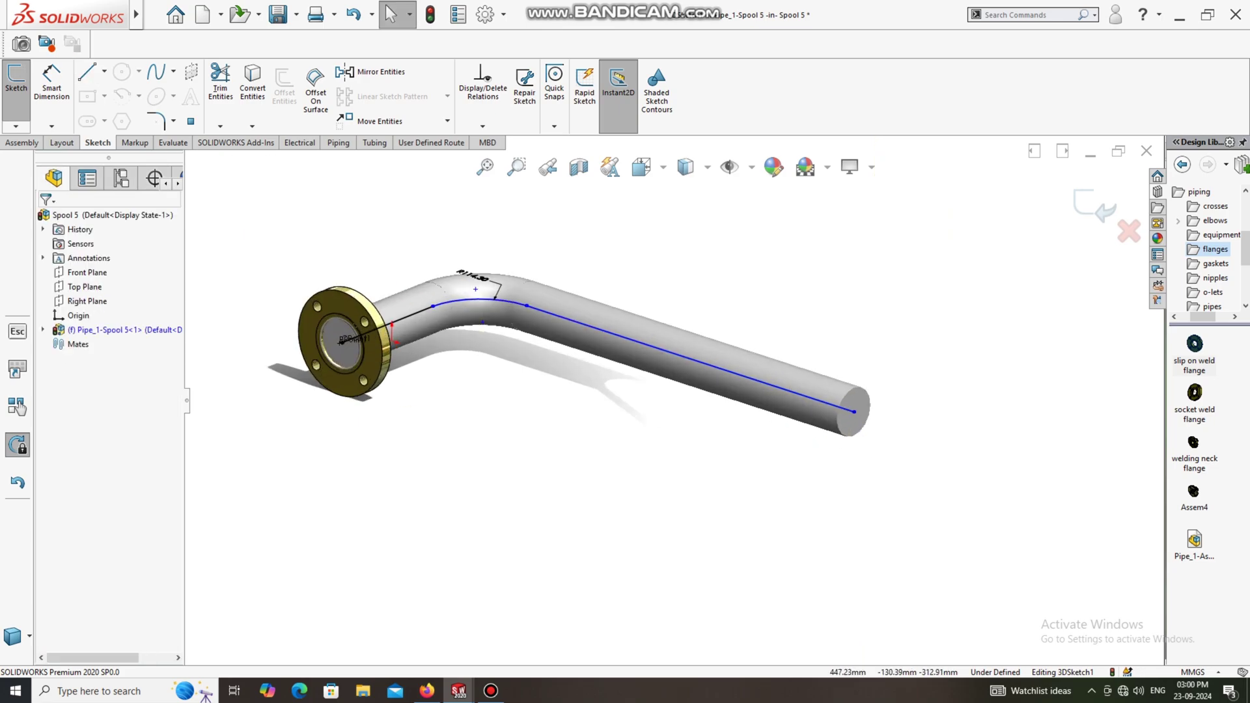
{"action": "scroll", "coordinate": [456, 362], "scroll_direction": "up", "scroll_amount": 2}
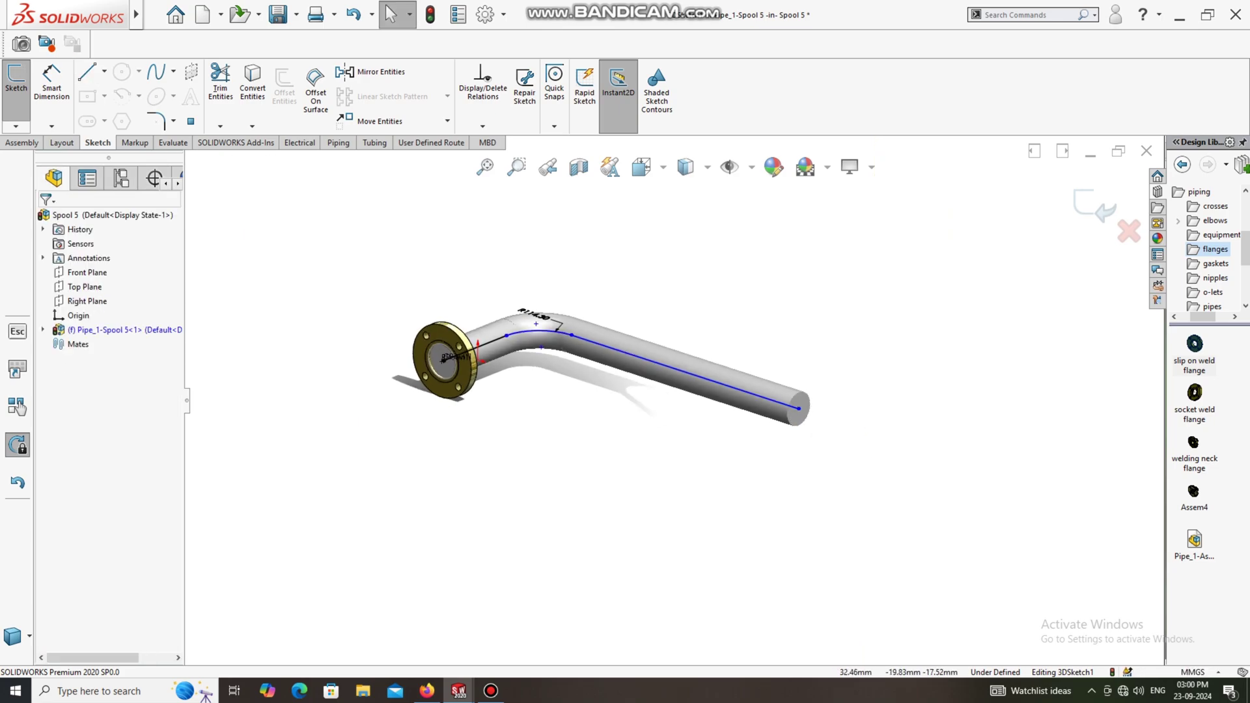
{"action": "scroll", "coordinate": [446, 361], "scroll_direction": "down", "scroll_amount": 2}
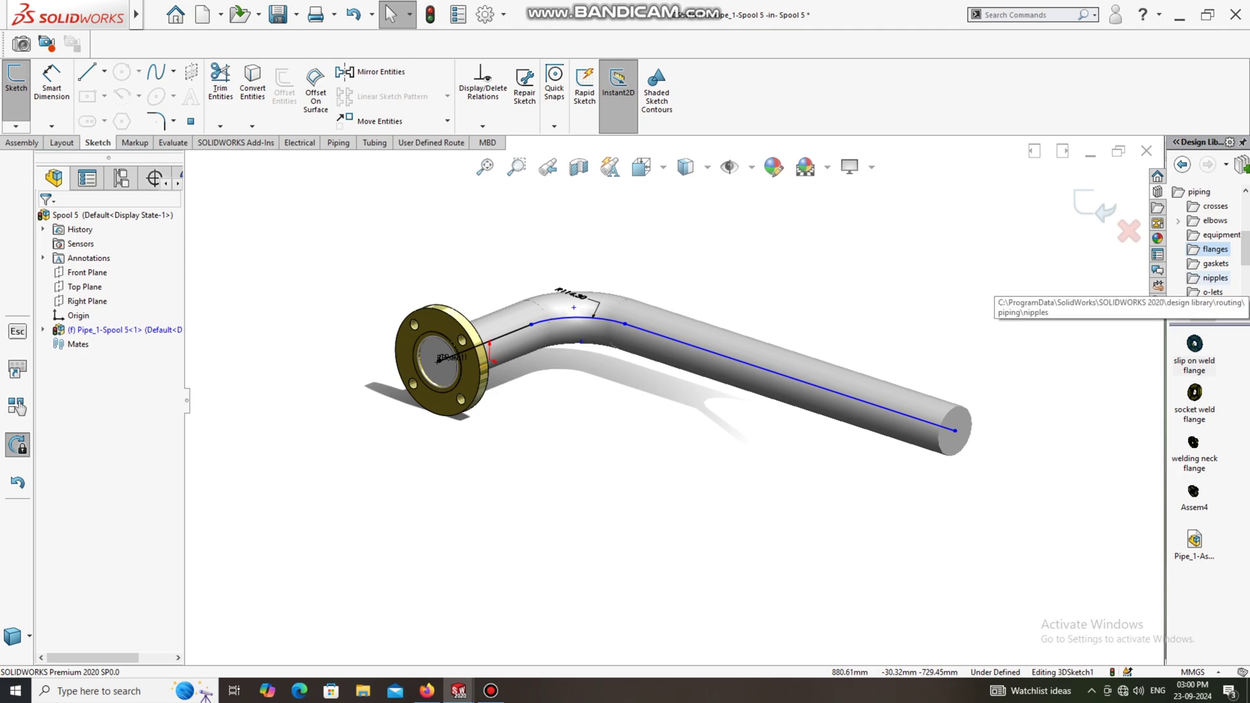
{"action": "scroll", "coordinate": [1211, 254], "scroll_direction": "down", "scroll_amount": 2}
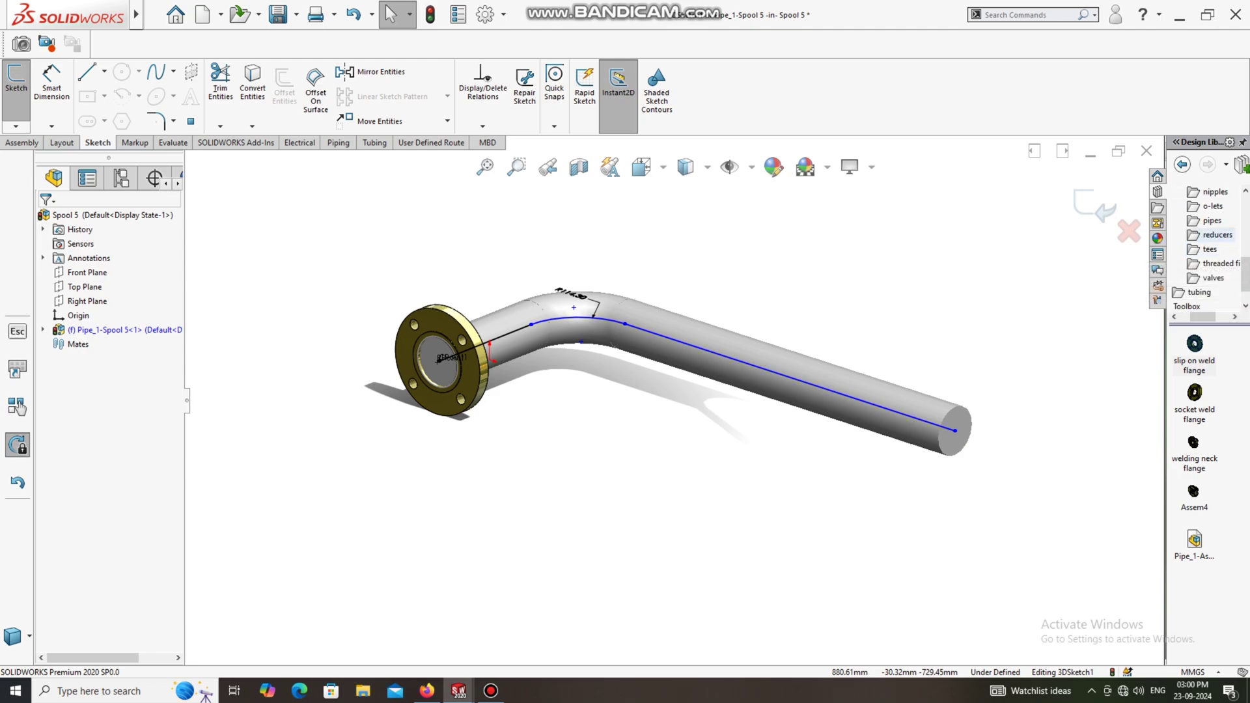
{"action": "left_click", "coordinate": [1217, 235]}
{"action": "left_click", "coordinate": [1195, 393]}
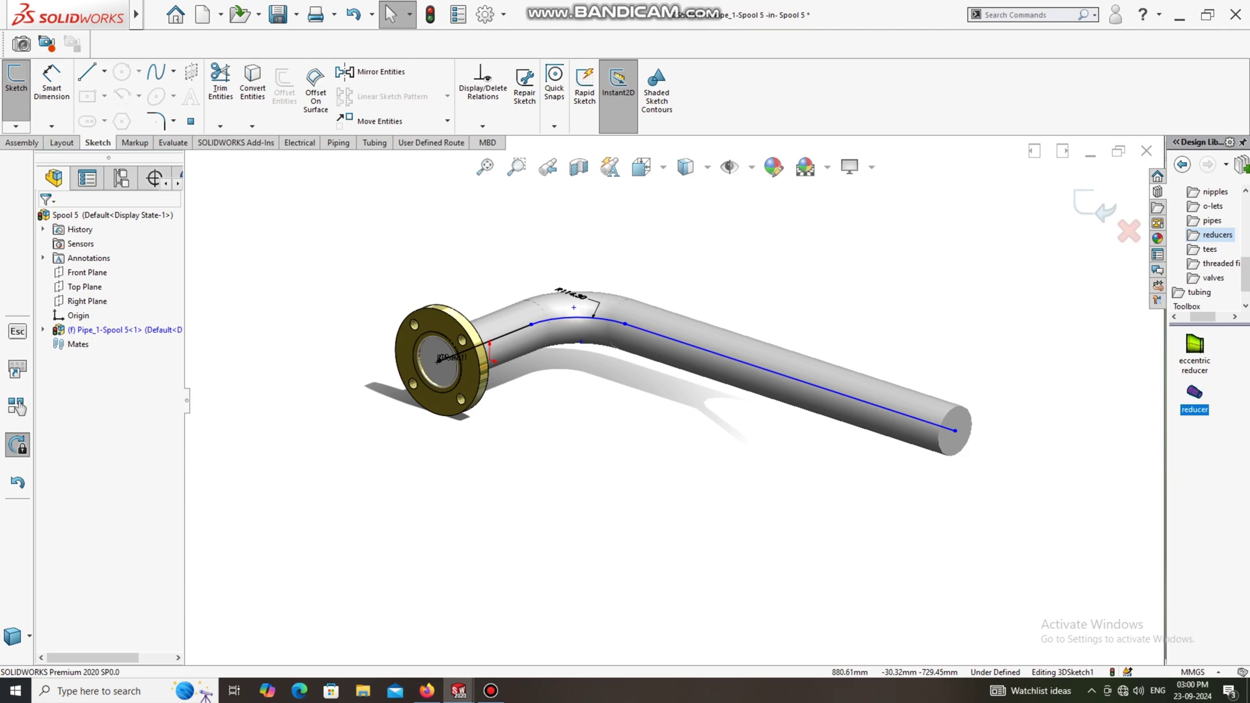
{"action": "left_click_drag", "start_coordinate": [1195, 393], "coordinate": [975, 435]}
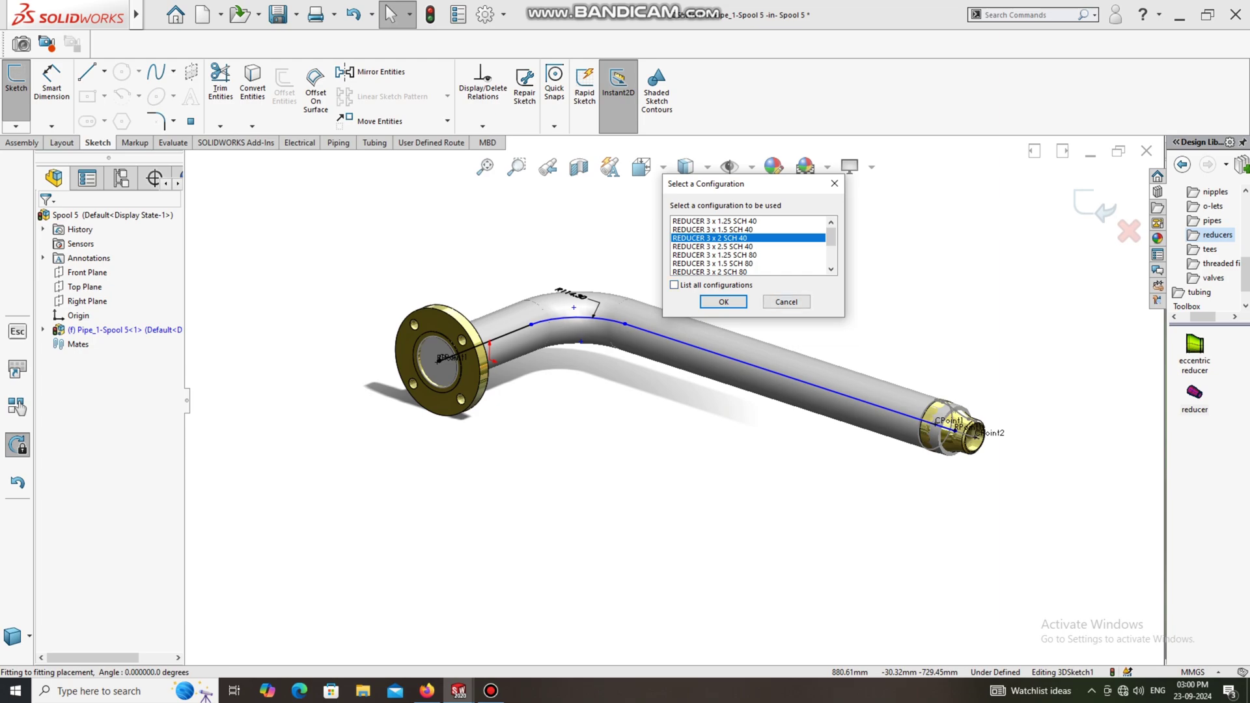
{"action": "left_click", "coordinate": [723, 302]}
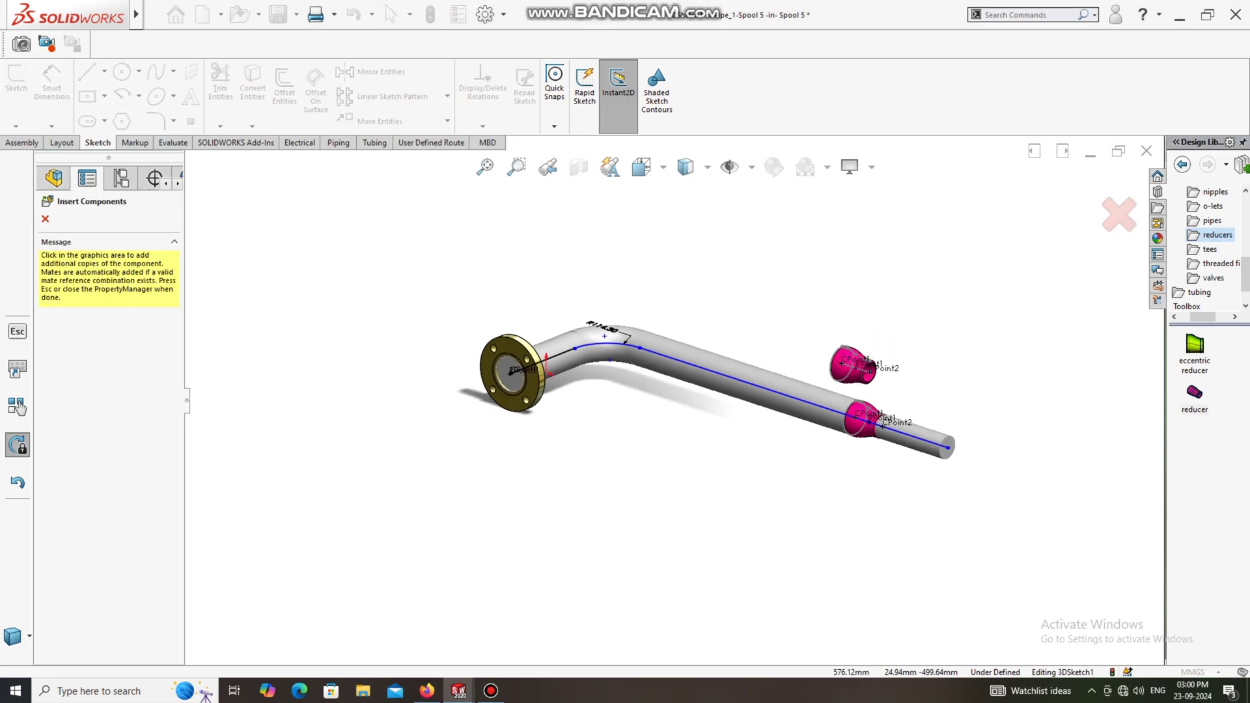
{"action": "key", "text": "Escape"}
- Shorten the small pipe stub beyond the reducer, placing its endpoint at about X 959.34 mm
{"action": "scroll", "coordinate": [968, 448], "scroll_direction": "down", "scroll_amount": 3}
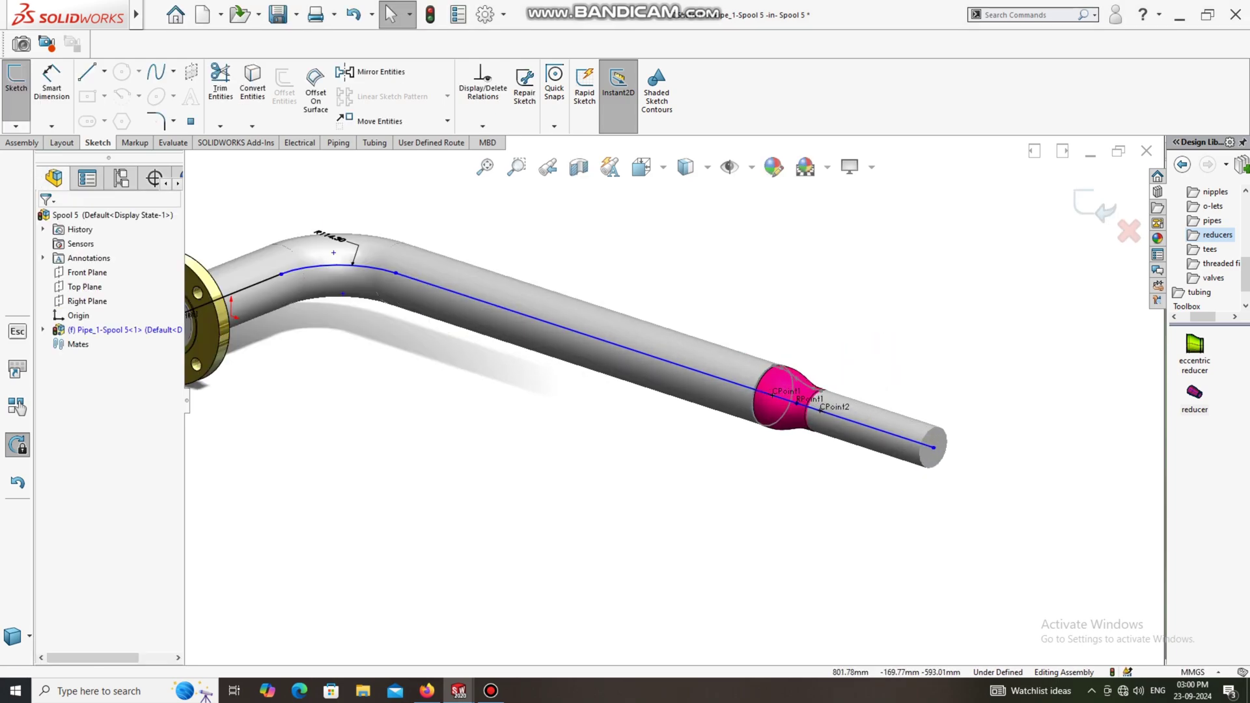
{"action": "left_click_drag", "start_coordinate": [934, 447], "coordinate": [863, 444]}
{"action": "scroll", "coordinate": [677, 399], "scroll_direction": "up", "scroll_amount": 4}
{"action": "scroll", "coordinate": [594, 400], "scroll_direction": "down", "scroll_amount": 2}
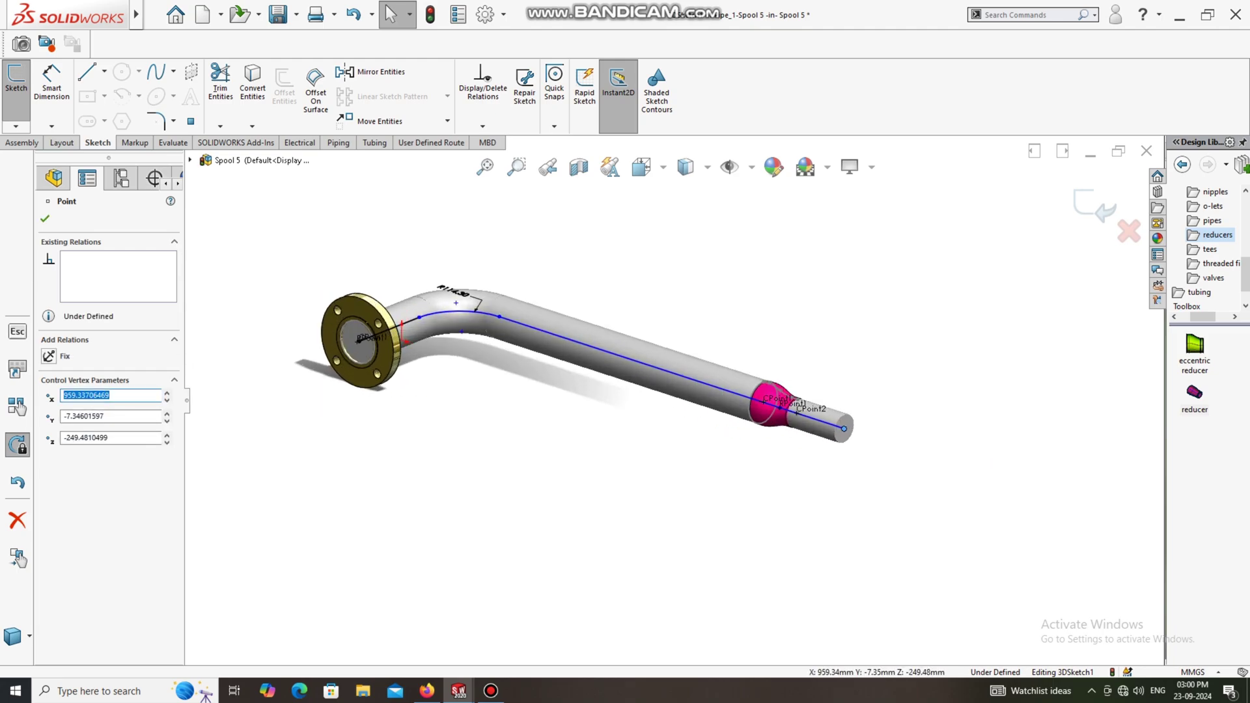
{"action": "left_click", "coordinate": [967, 449]}
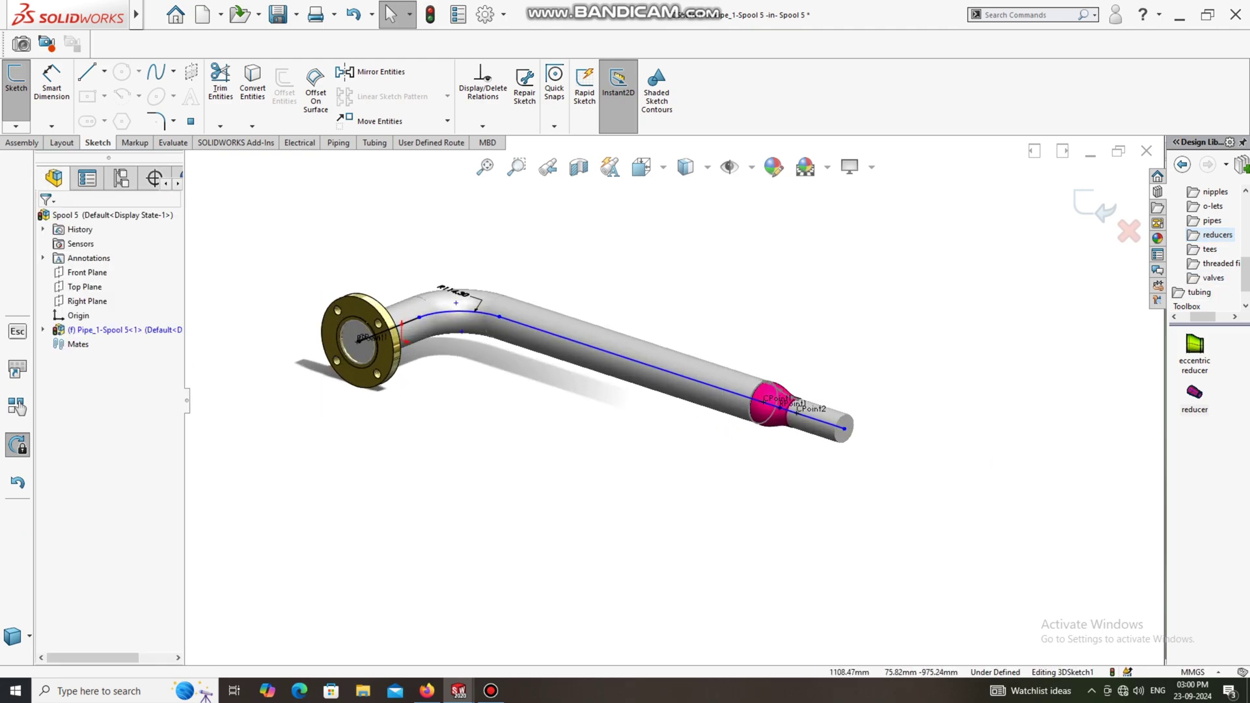
- Add one slip on weld flange from the flanges library folder to the small pipe's open end, using the Slip On Flange 150-NPS2 configuration
{"action": "scroll", "coordinate": [1213, 234], "scroll_direction": "up", "scroll_amount": 3}
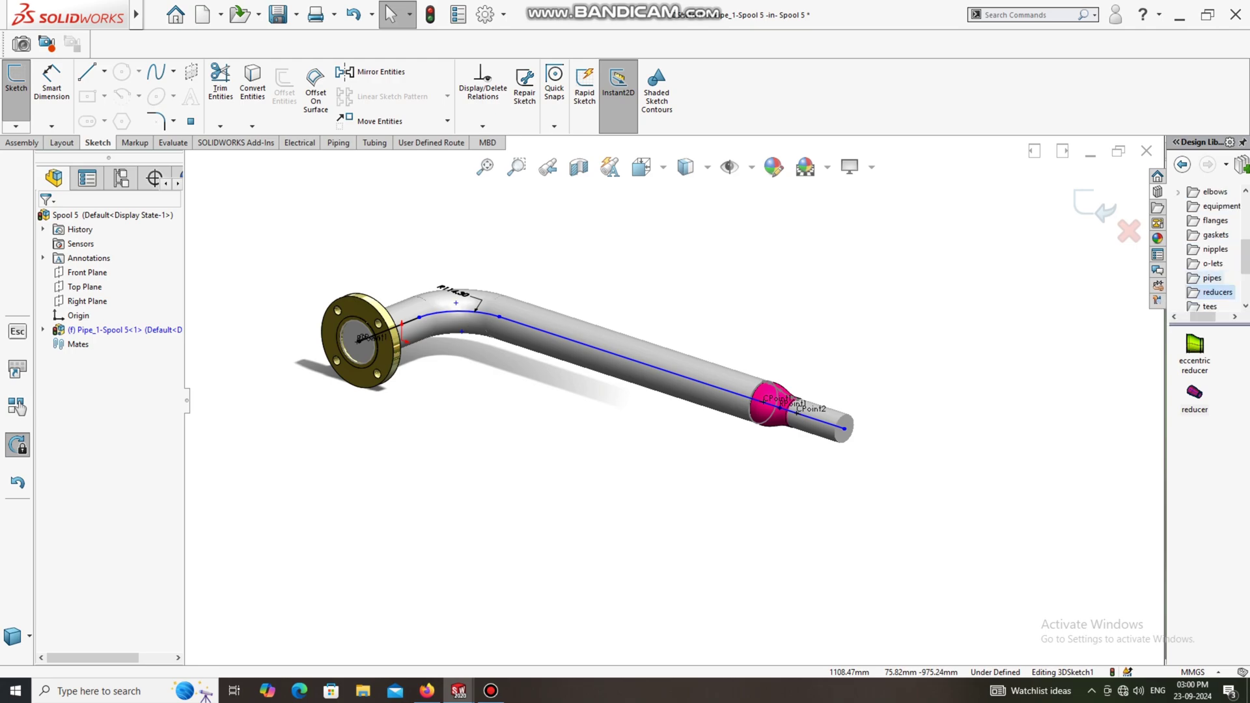
{"action": "left_click", "coordinate": [1215, 221]}
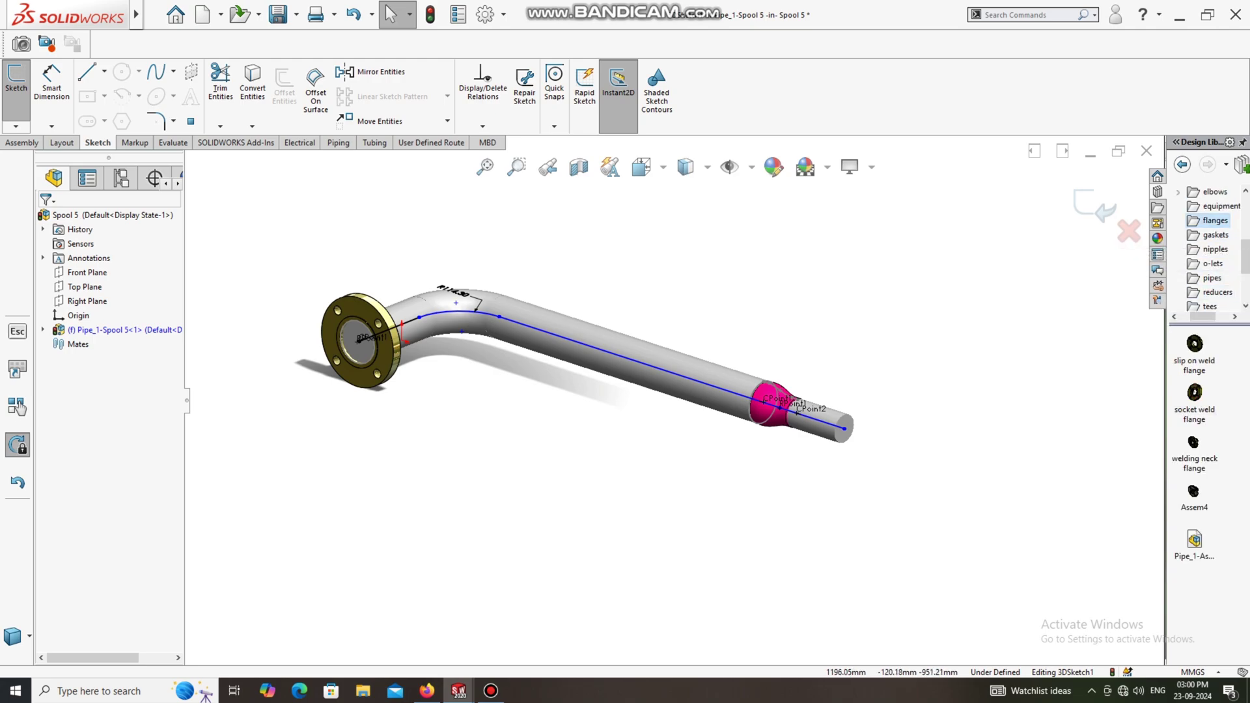
{"action": "left_click_drag", "start_coordinate": [1195, 343], "coordinate": [845, 428]}
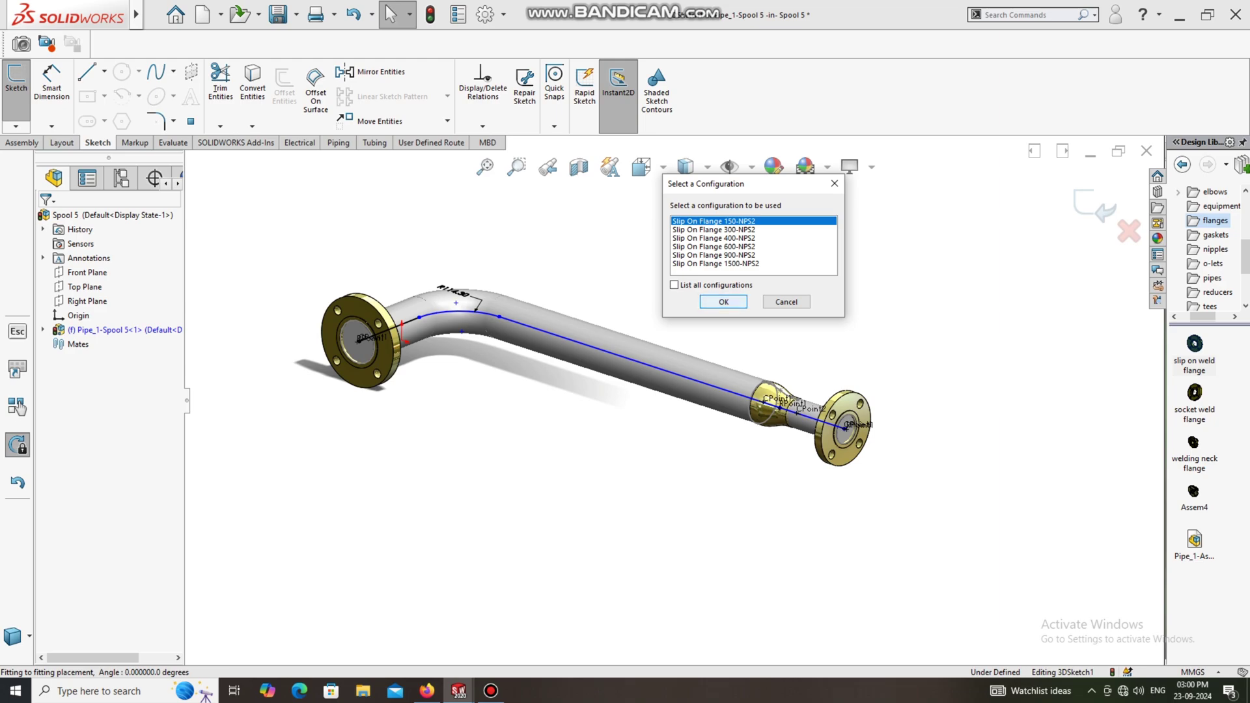
{"action": "left_click", "coordinate": [723, 301]}
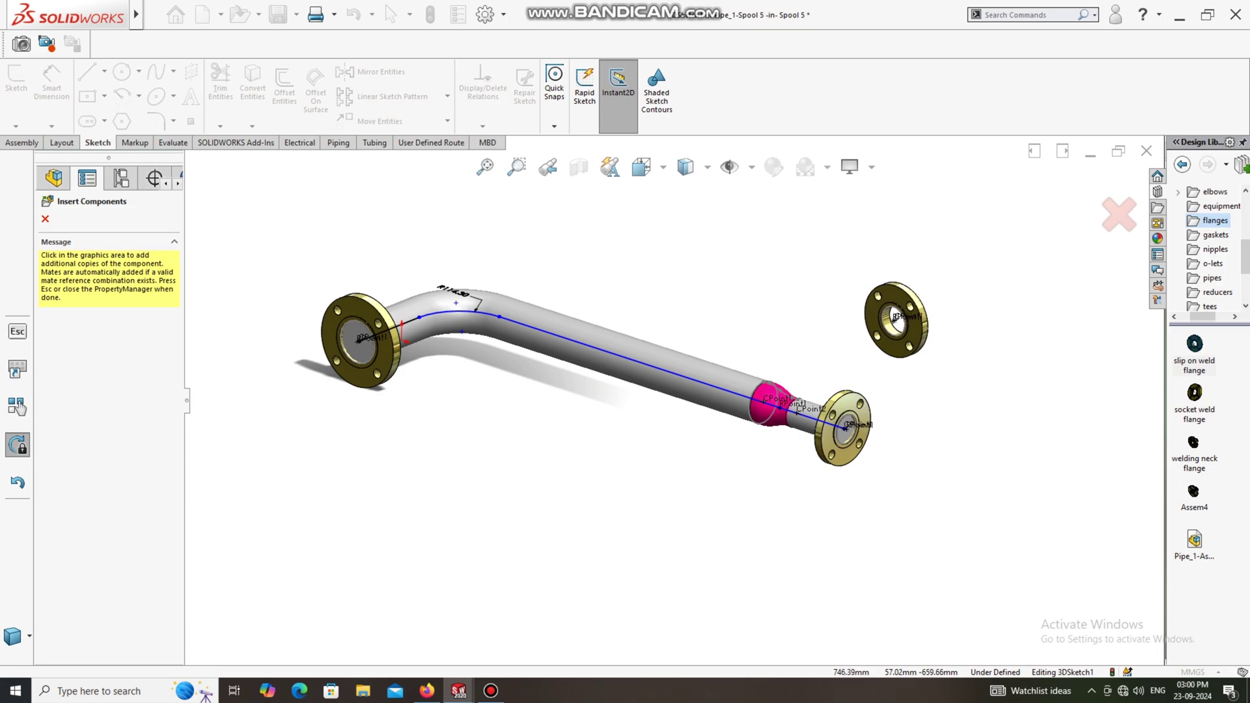
{"action": "key", "text": "Escape"}
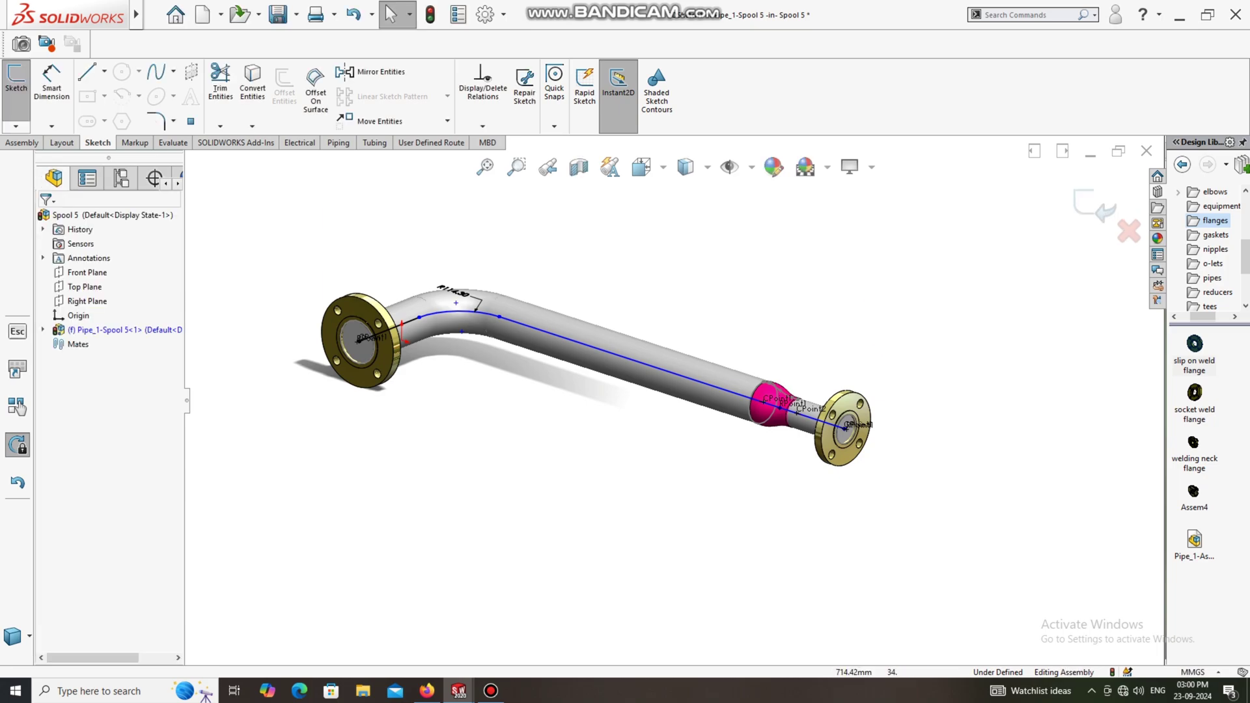
{"action": "scroll", "coordinate": [675, 401], "scroll_direction": "up", "scroll_amount": 2}
{"action": "scroll", "coordinate": [785, 424], "scroll_direction": "down", "scroll_amount": 4}
{"action": "scroll", "coordinate": [678, 410], "scroll_direction": "up", "scroll_amount": 5}
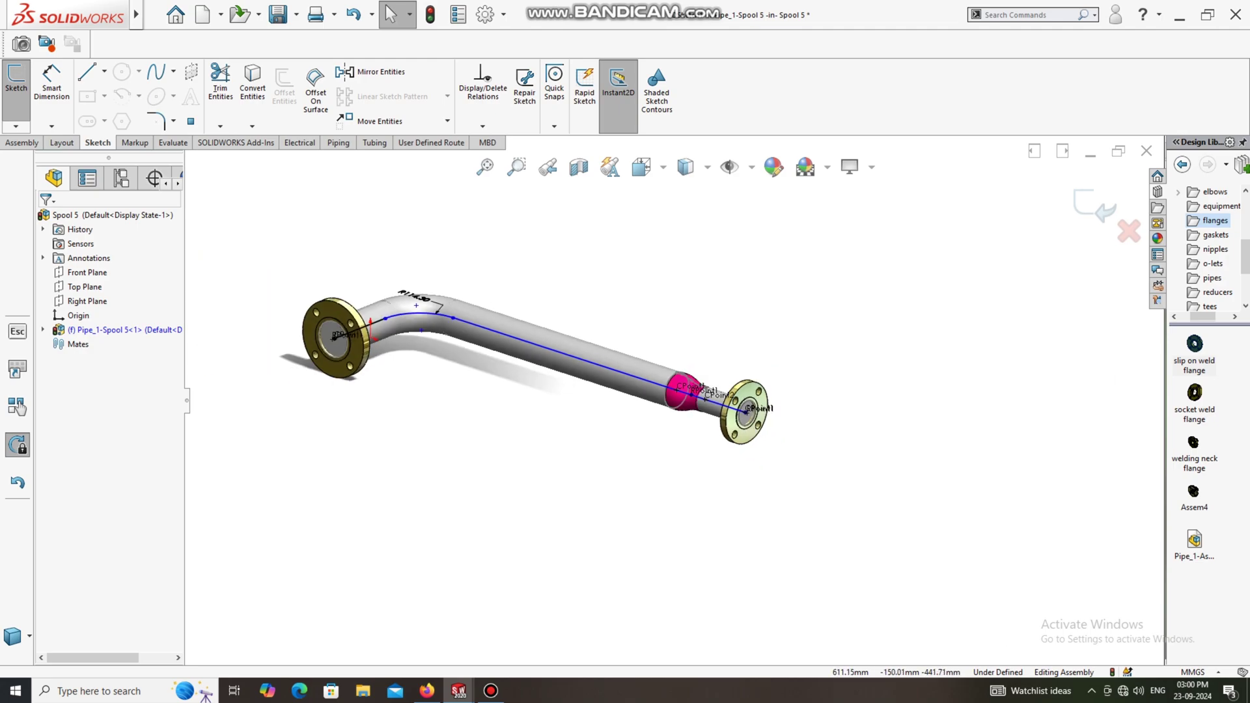
- Open the tees folder of the piping design library
{"action": "scroll", "coordinate": [504, 412], "scroll_direction": "down", "scroll_amount": 4}
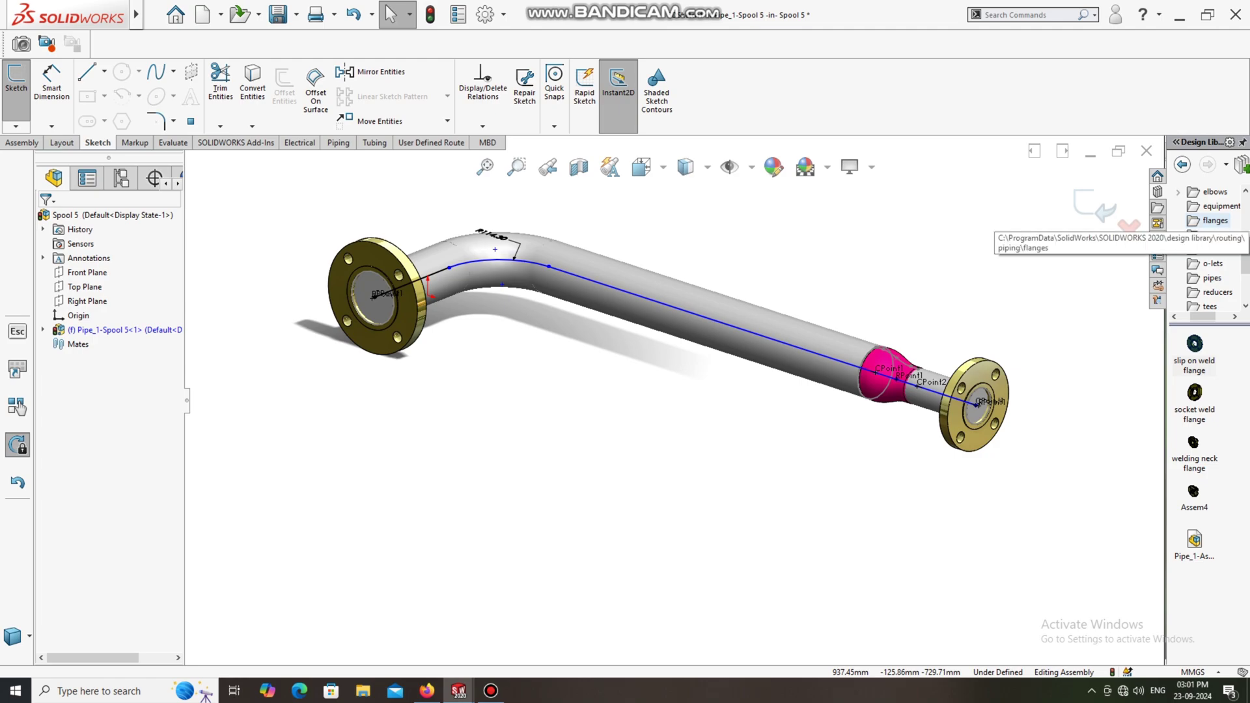
{"action": "scroll", "coordinate": [1211, 260], "scroll_direction": "down", "scroll_amount": 1}
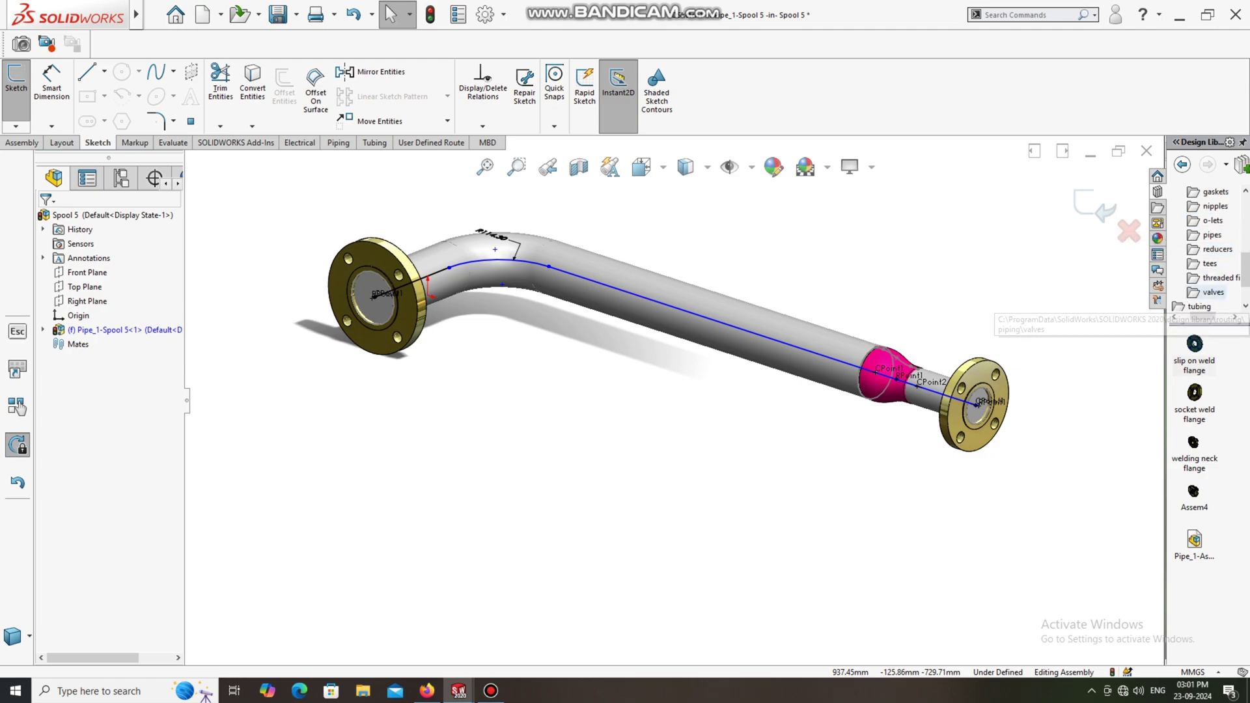
{"action": "left_click", "coordinate": [1210, 264]}
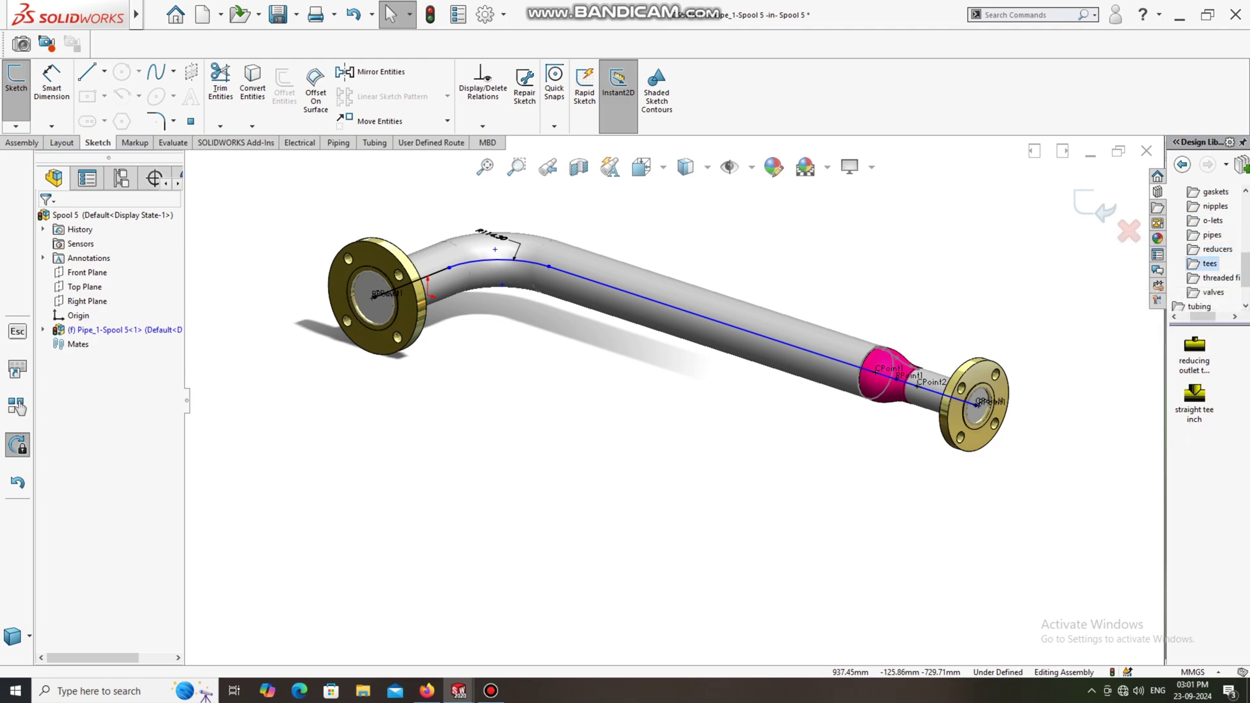
{"action": "left_click", "coordinate": [1195, 395]}
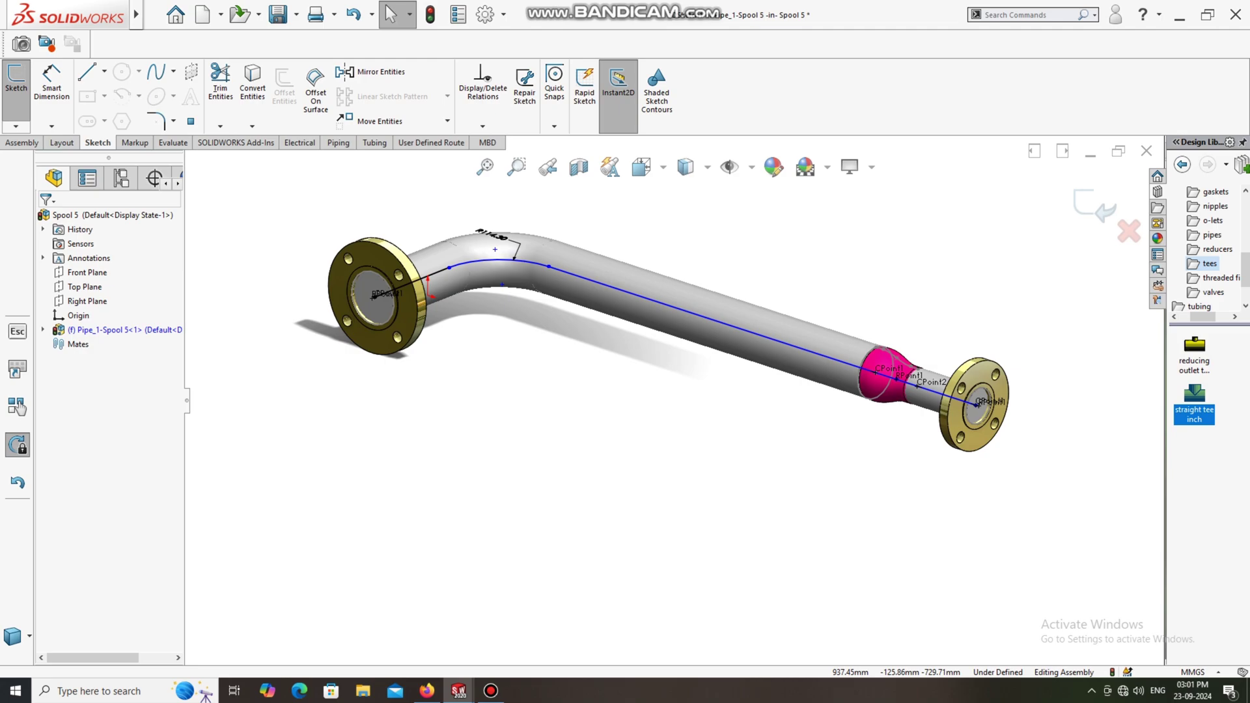
{"action": "left_click_drag", "start_coordinate": [889, 375], "coordinate": [574, 294]}
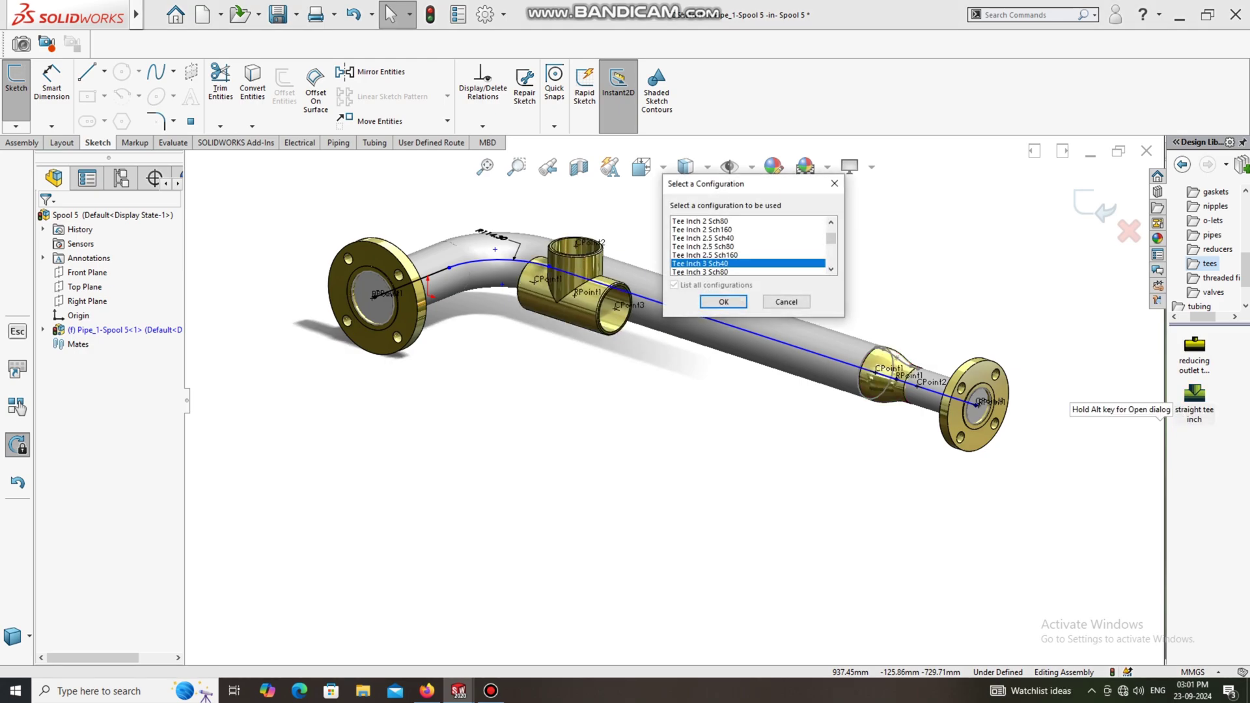
{"action": "left_click", "coordinate": [724, 299]}
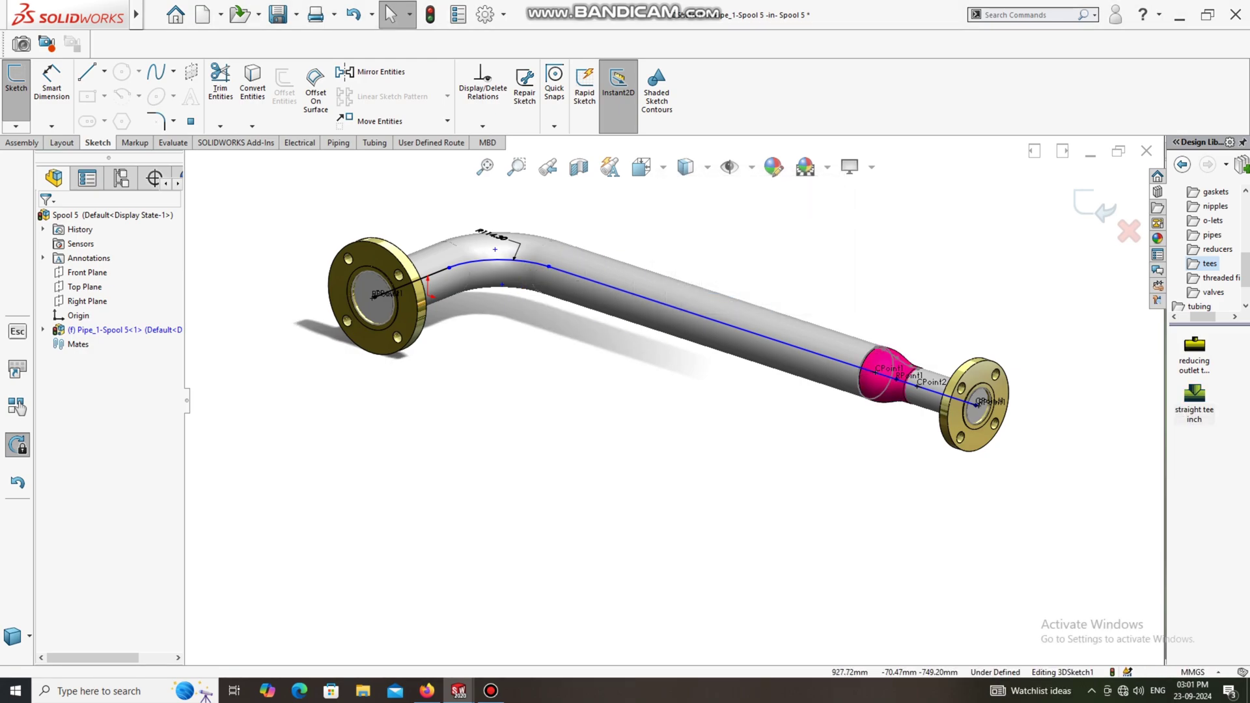
- Insert one straight tee inch on the long pipe run just after the elbow, using the Tee Inch 3 Sch40 configuration
{"action": "left_click_drag", "start_coordinate": [1194, 401], "coordinate": [633, 284]}
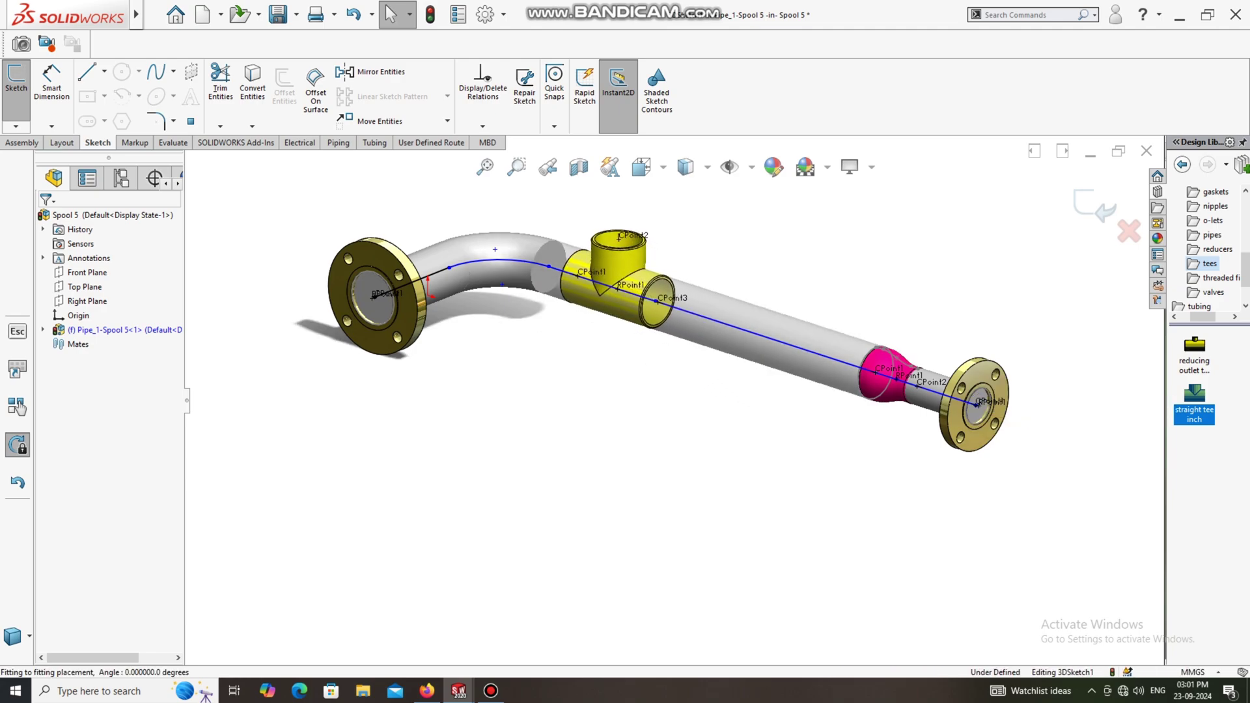
{"action": "mouse_move", "coordinate": [634, 284]}
{"action": "left_mouse_down"}
{"action": "mouse_move", "coordinate": [442, 292]}
{"action": "mouse_move", "coordinate": [622, 286]}
{"action": "left_mouse_up"}
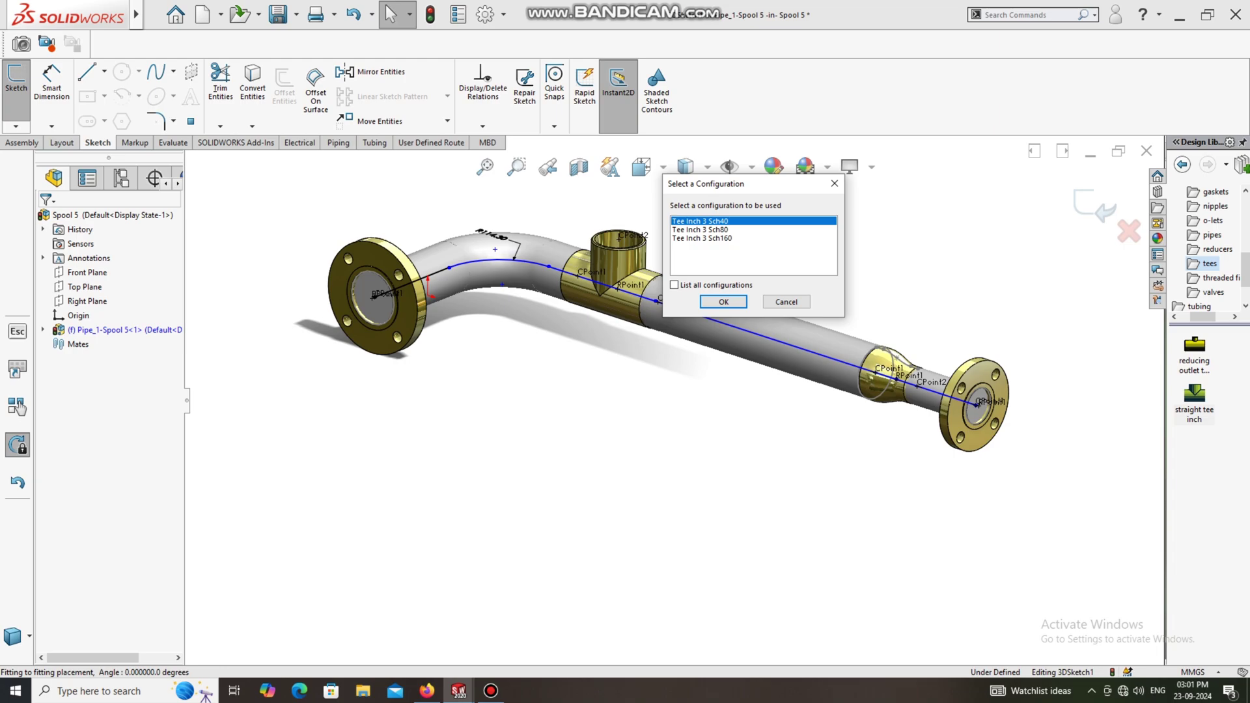
{"action": "left_click", "coordinate": [724, 302]}
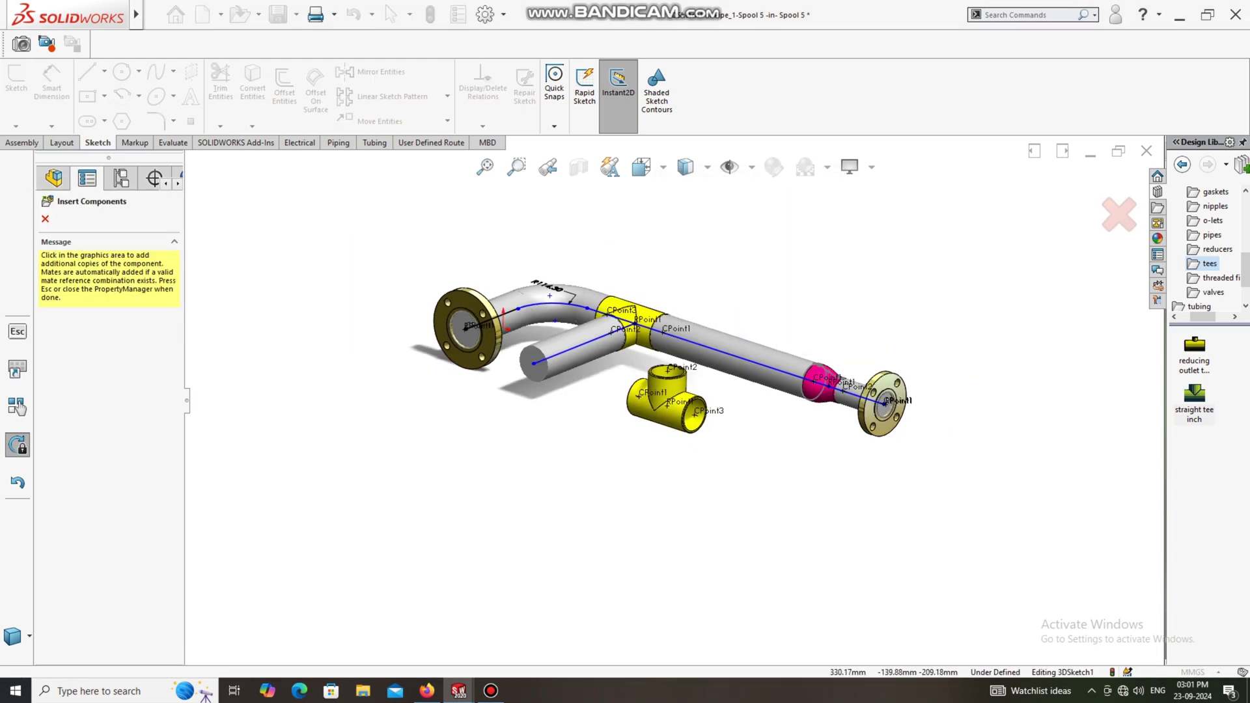
{"action": "key", "text": "Escape"}
- Rotate the straight tee about the pipe axis with Move Fitting with Triad so its branch points straight down
{"action": "scroll", "coordinate": [590, 344], "scroll_direction": "down", "scroll_amount": 4}
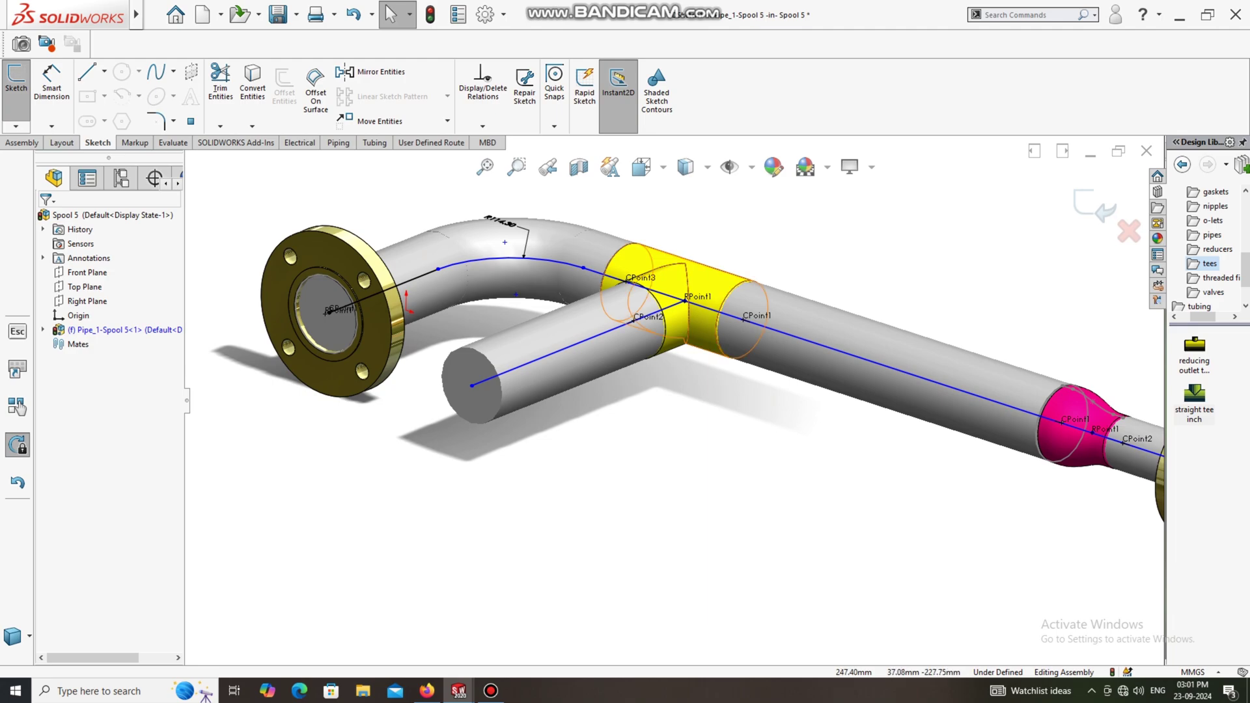
{"action": "right_click", "coordinate": [710, 281]}
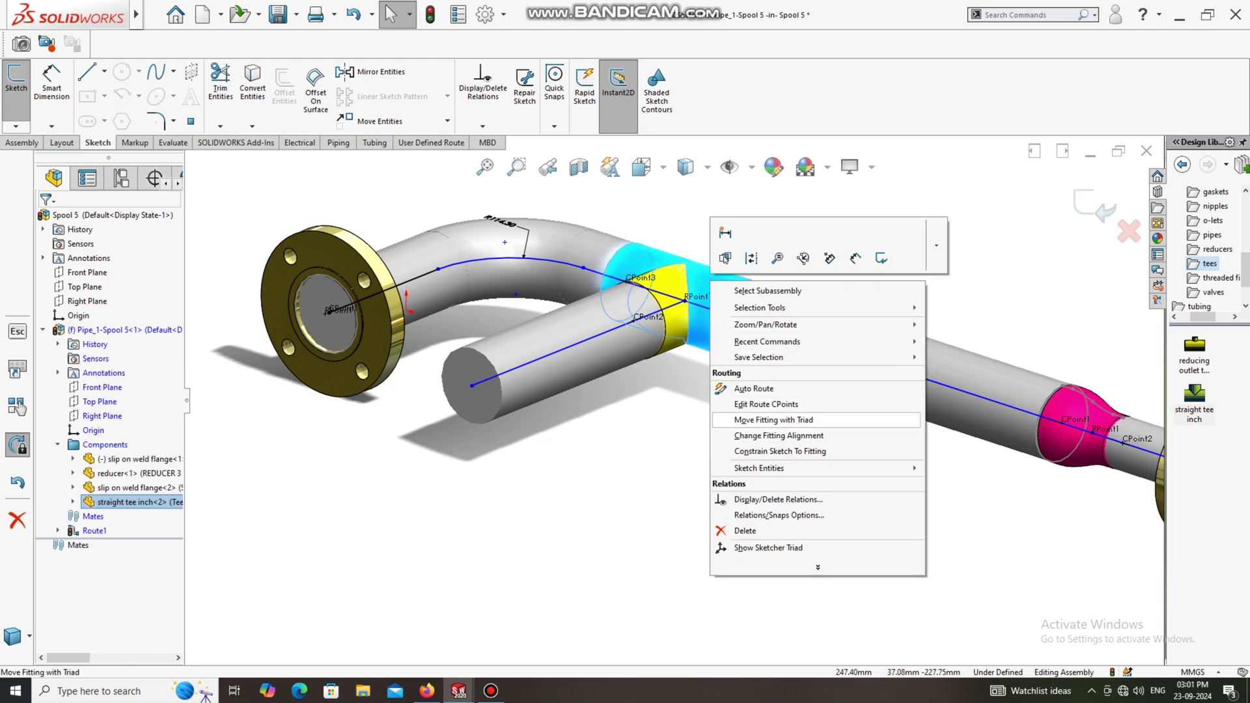
{"action": "left_click", "coordinate": [774, 420]}
{"action": "scroll", "coordinate": [749, 411], "scroll_direction": "down", "scroll_amount": 3}
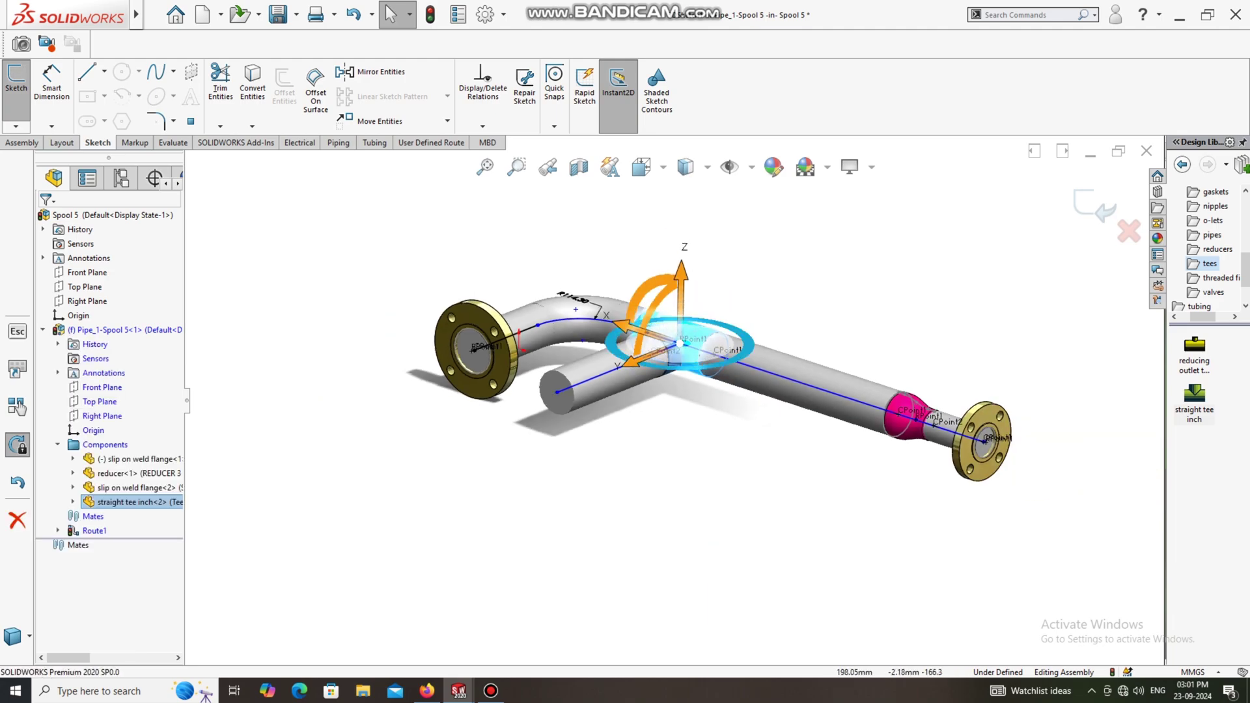
{"action": "mouse_move", "coordinate": [657, 293]}
{"action": "left_mouse_down"}
{"action": "mouse_move", "coordinate": [629, 347]}
{"action": "mouse_move", "coordinate": [635, 392]}
{"action": "mouse_move", "coordinate": [654, 292]}
{"action": "left_mouse_up"}
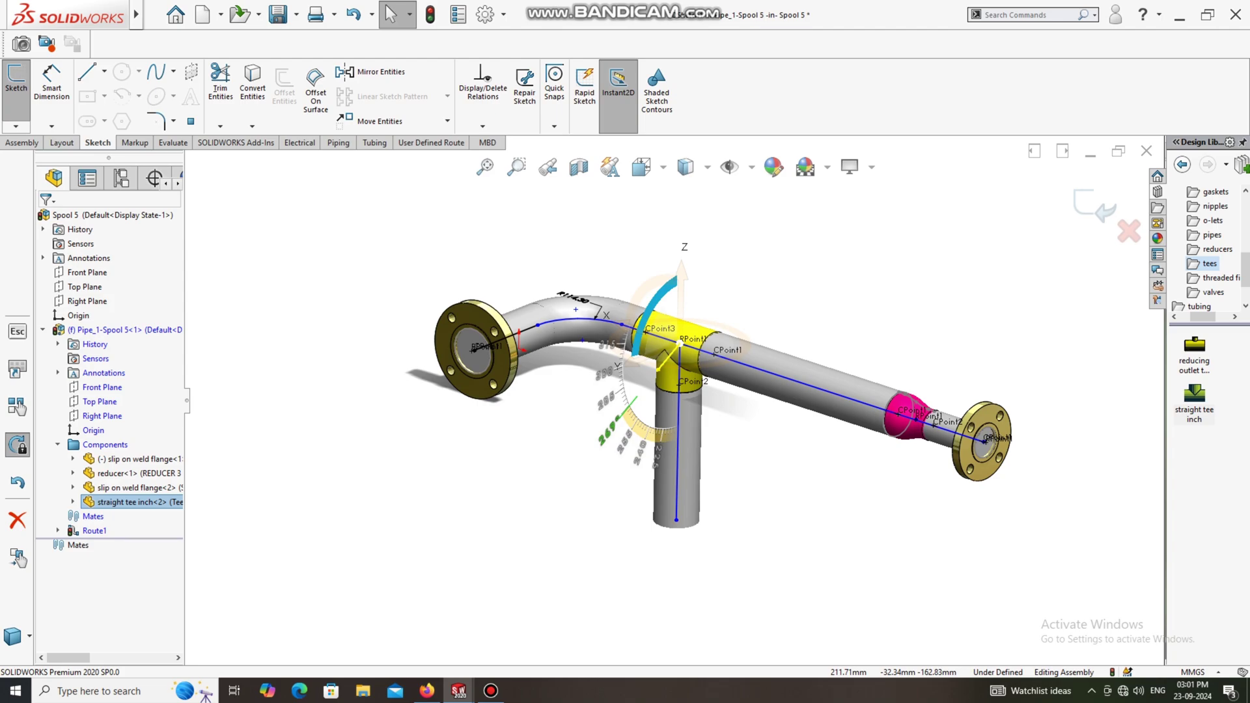
{"action": "left_click_drag", "start_coordinate": [654, 292], "coordinate": [655, 292]}
{"action": "left_click_drag", "start_coordinate": [654, 292], "coordinate": [653, 294]}
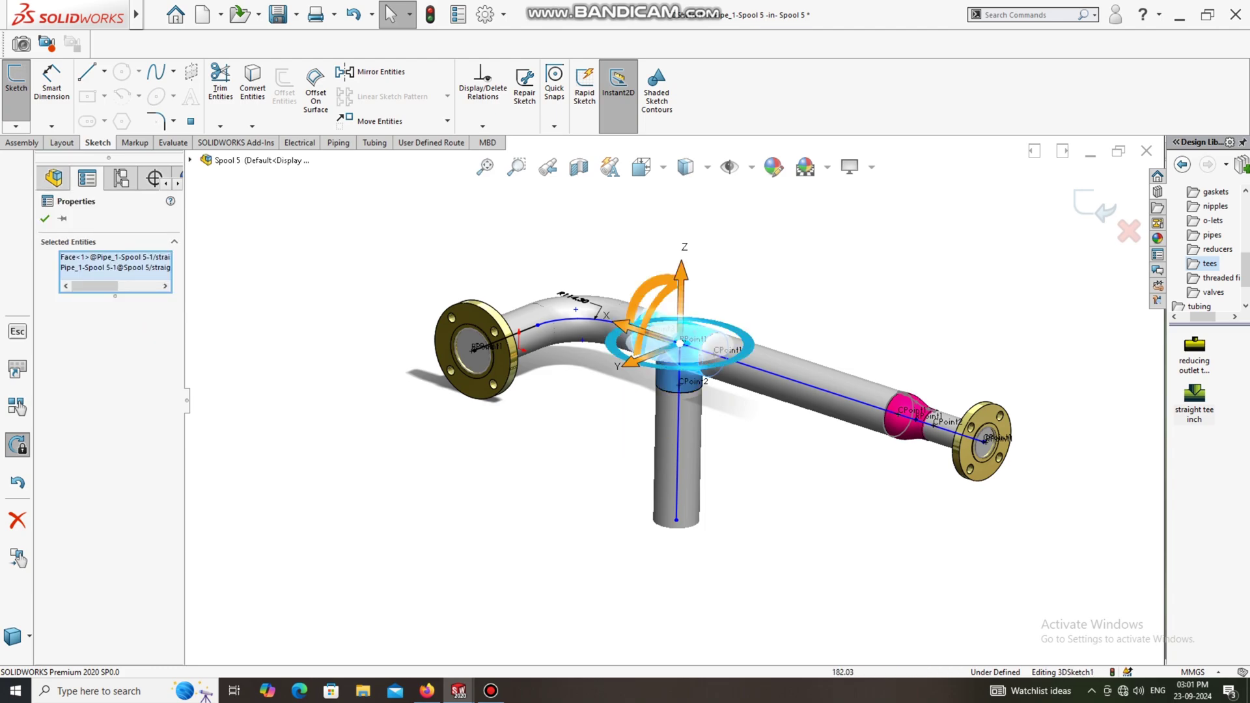
{"action": "middle_click_drag", "start_coordinate": [755, 391], "coordinate": [645, 395]}
{"action": "middle_click_drag", "start_coordinate": [854, 443], "coordinate": [916, 441]}
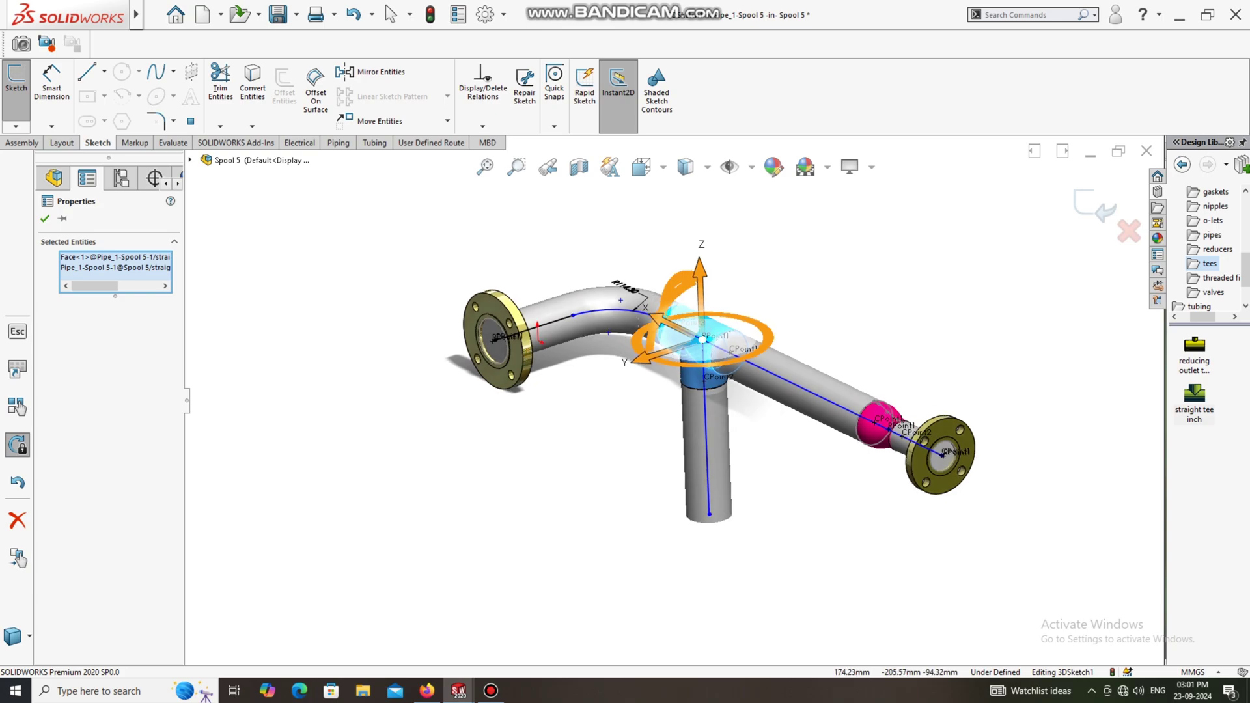
{"action": "scroll", "coordinate": [751, 397], "scroll_direction": "down", "scroll_amount": 3}
{"action": "scroll", "coordinate": [751, 396], "scroll_direction": "up", "scroll_amount": 4}
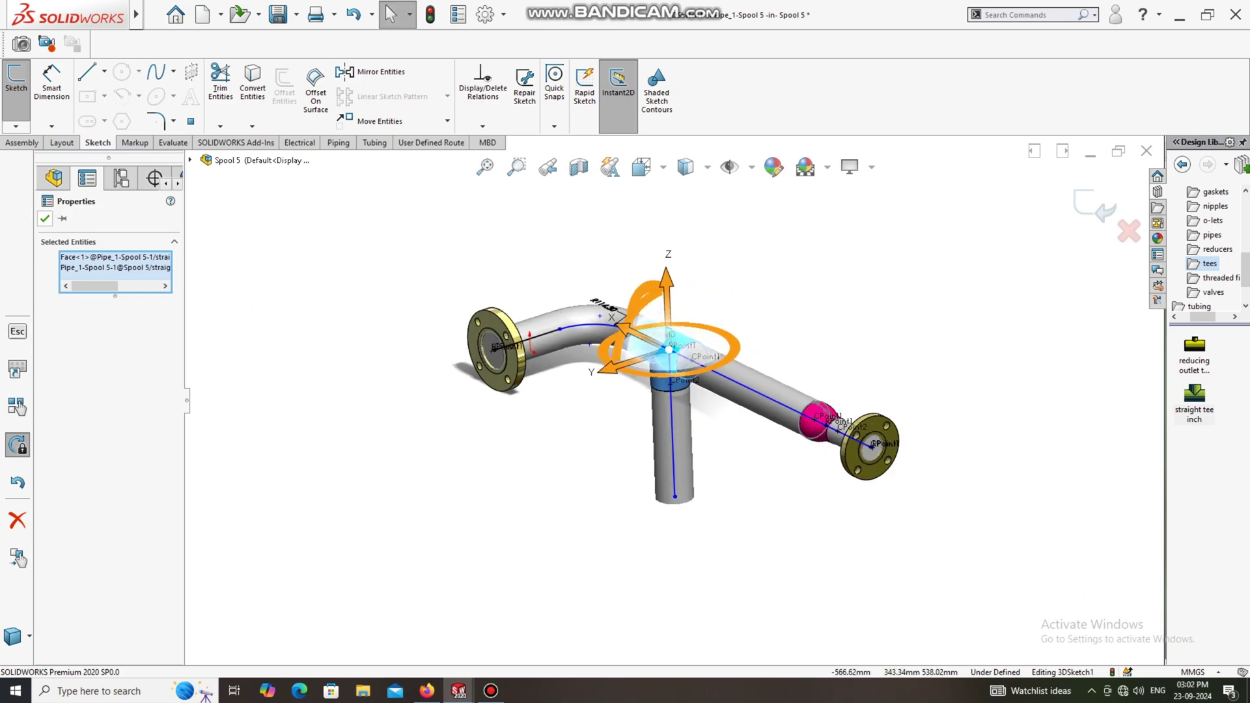
{"action": "key", "text": "Escape"}
- Lengthen the tee's downward branch pipe, placing its free endpoint at about Y -515.43 mm
{"action": "scroll", "coordinate": [685, 456], "scroll_direction": "down", "scroll_amount": 3}
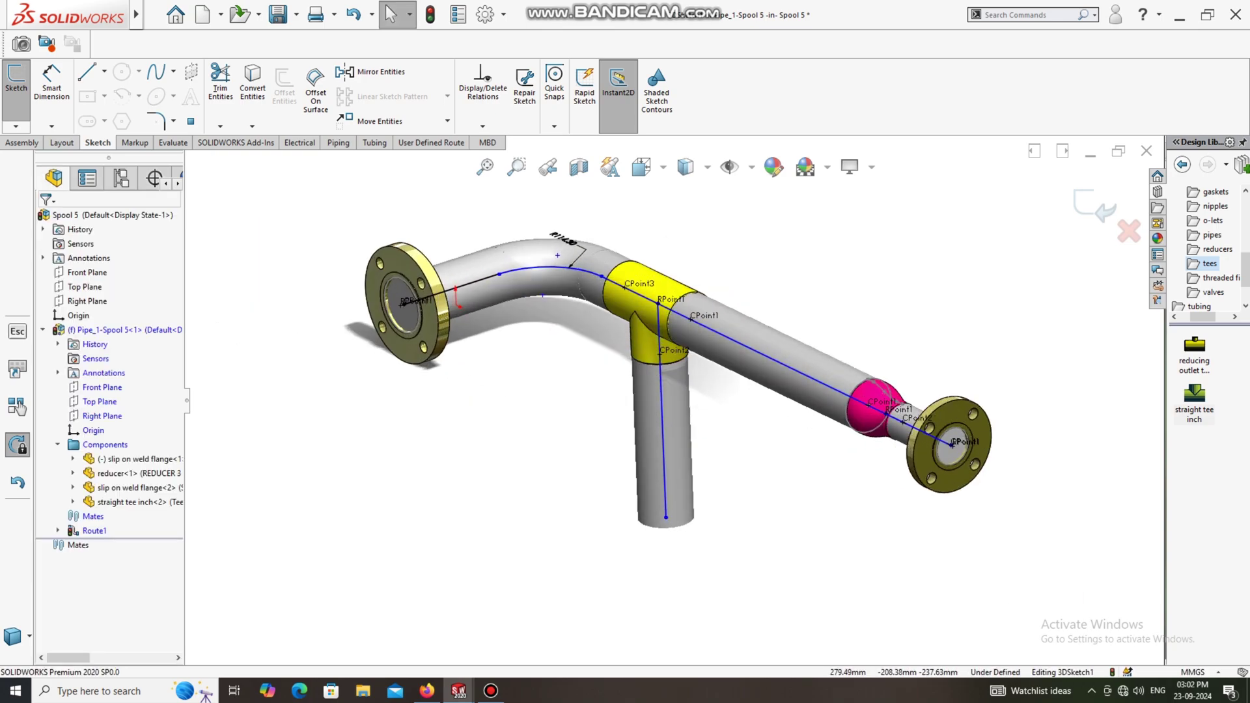
{"action": "middle_click_drag", "start_coordinate": [685, 455], "coordinate": [665, 401]}
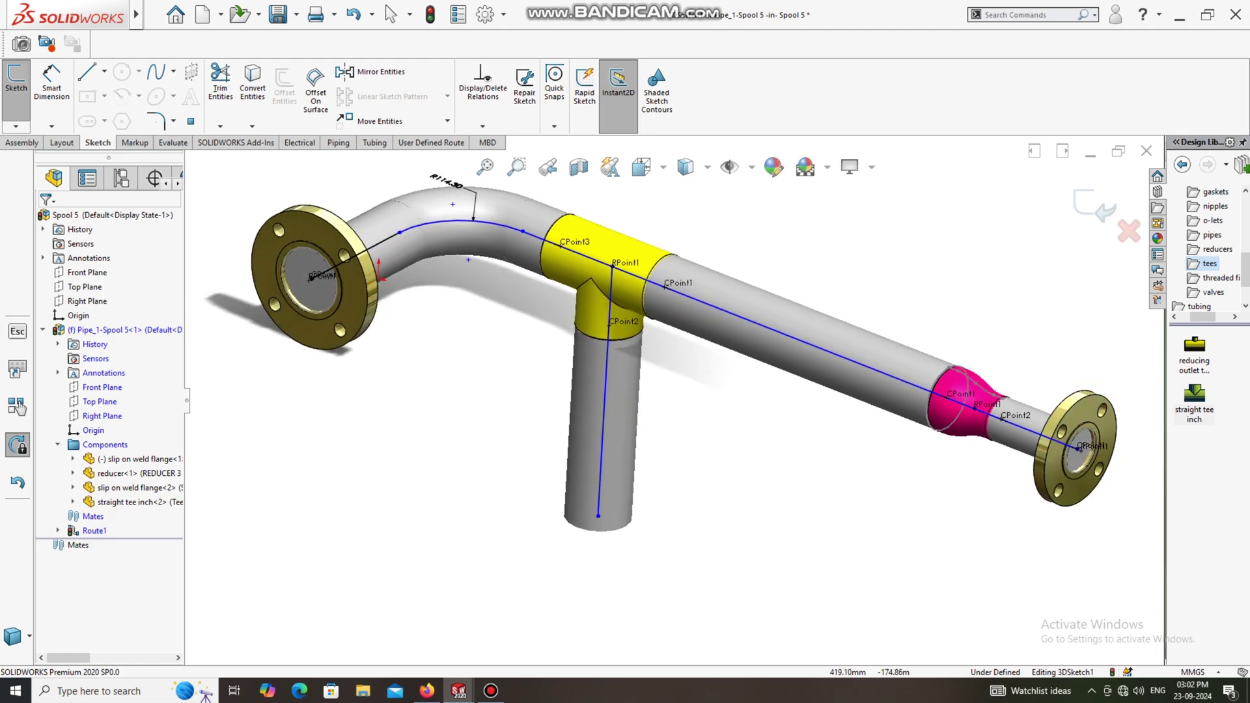
{"action": "scroll", "coordinate": [664, 401], "scroll_direction": "up", "scroll_amount": 4}
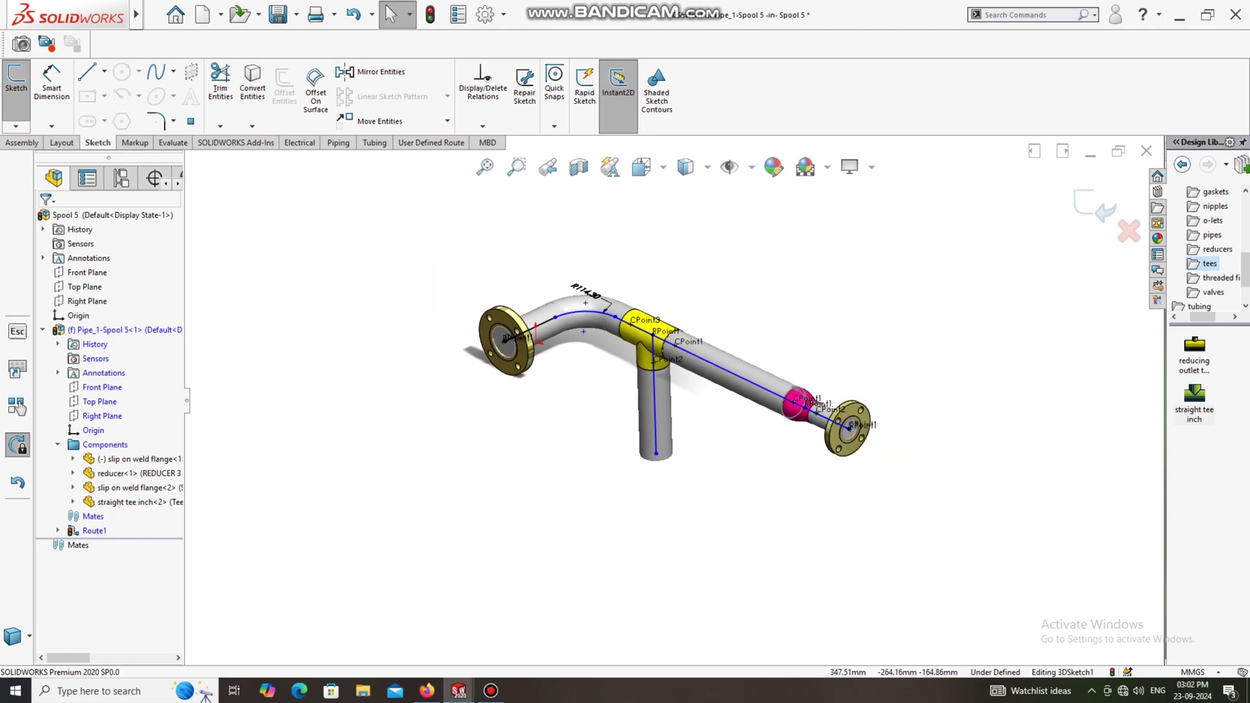
{"action": "scroll", "coordinate": [671, 459], "scroll_direction": "down", "scroll_amount": 1}
{"action": "scroll", "coordinate": [674, 401], "scroll_direction": "up", "scroll_amount": 1}
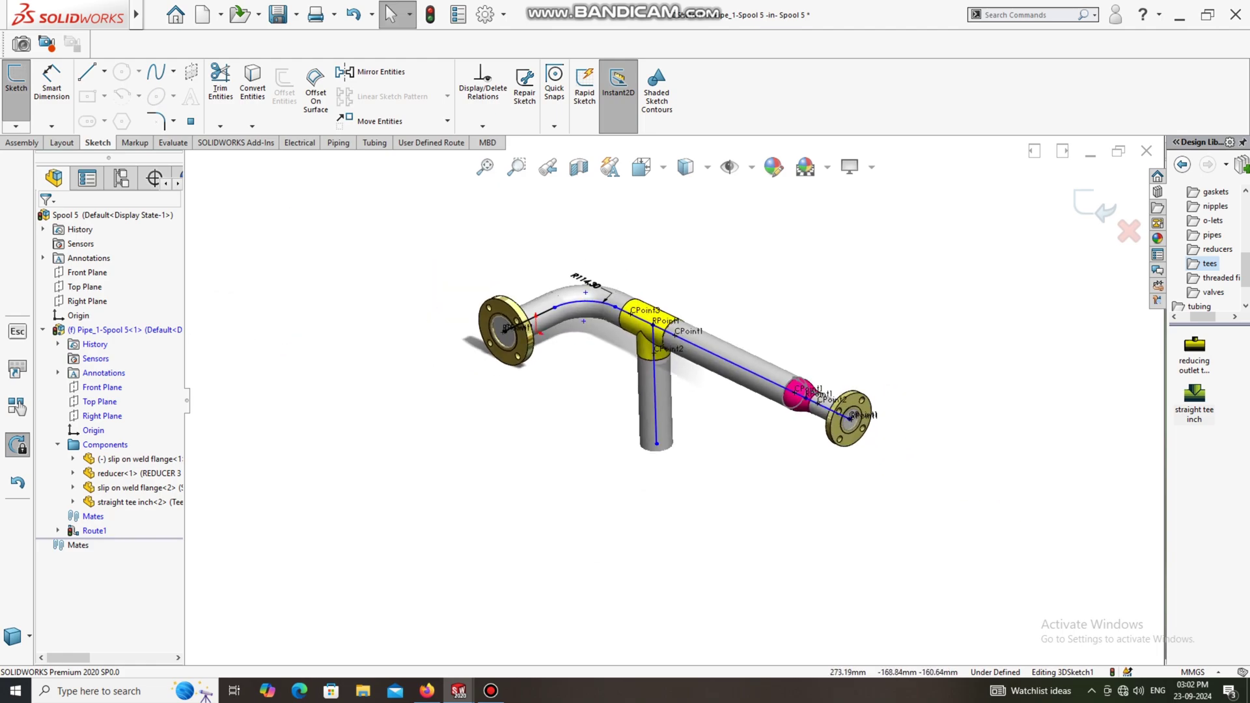
{"action": "left_click_drag", "start_coordinate": [658, 444], "coordinate": [658, 505]}
{"action": "scroll", "coordinate": [657, 505], "scroll_direction": "up", "scroll_amount": 2}
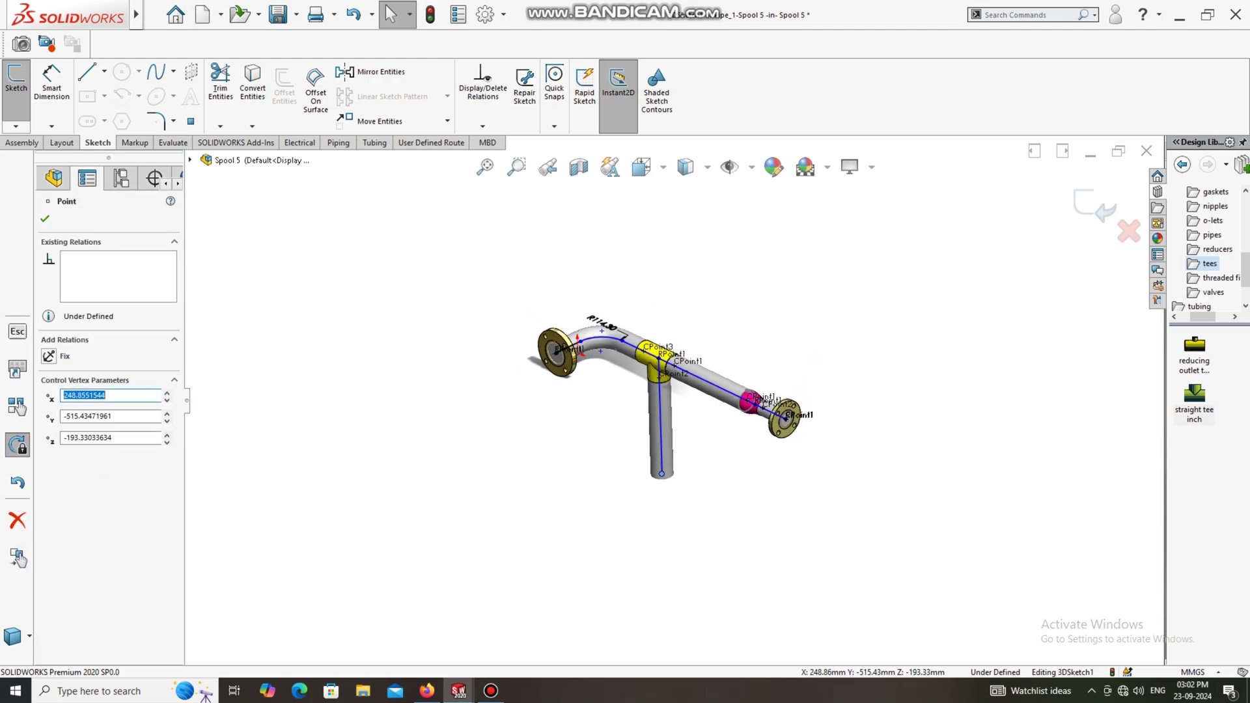
{"action": "left_click", "coordinate": [611, 489]}
- Sketch a route line along the X axis from the branch pipe's lower end back toward the first flange's side, about 678 mm beyond the bend
{"action": "scroll", "coordinate": [608, 478], "scroll_direction": "down", "scroll_amount": 2}
{"action": "scroll", "coordinate": [595, 349], "scroll_direction": "down", "scroll_amount": 5}
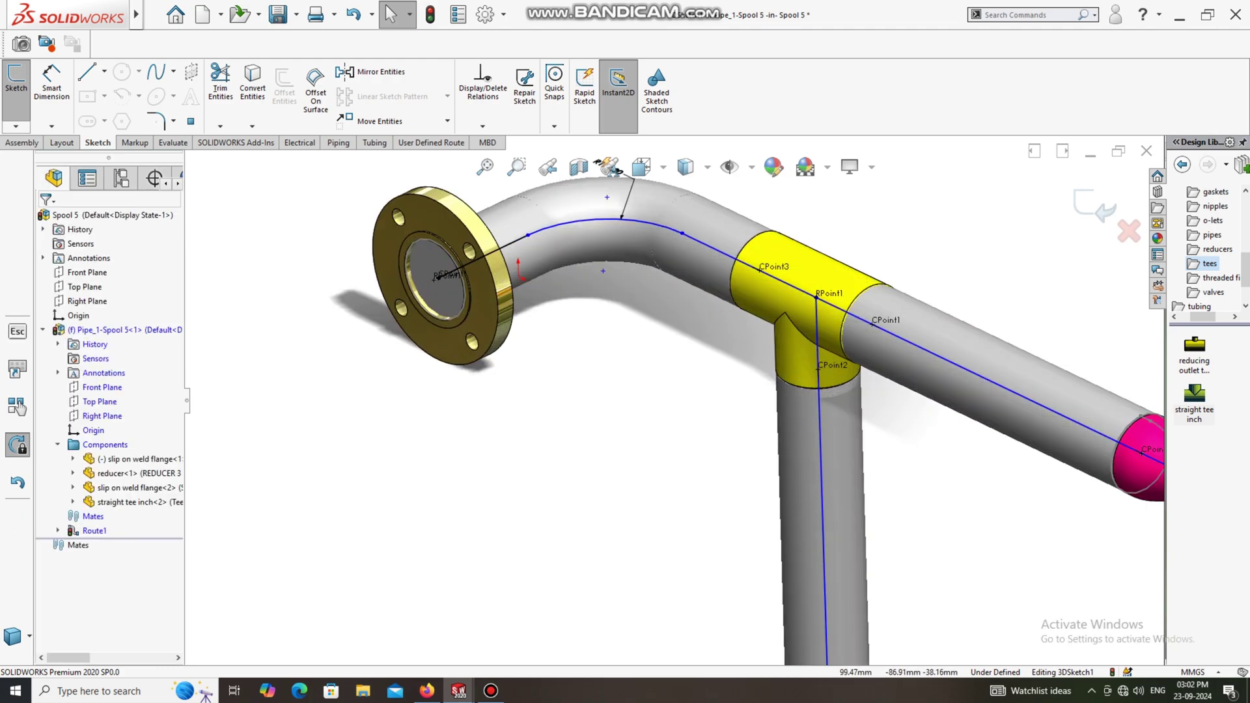
{"action": "middle_click_drag", "start_coordinate": [595, 349], "coordinate": [609, 384]}
{"action": "scroll", "coordinate": [609, 385], "scroll_direction": "up", "scroll_amount": 5}
{"action": "middle_click_drag", "start_coordinate": [641, 429], "coordinate": [663, 394]}
{"action": "scroll", "coordinate": [663, 393], "scroll_direction": "up", "scroll_amount": 2}
{"action": "left_click", "coordinate": [104, 72]}
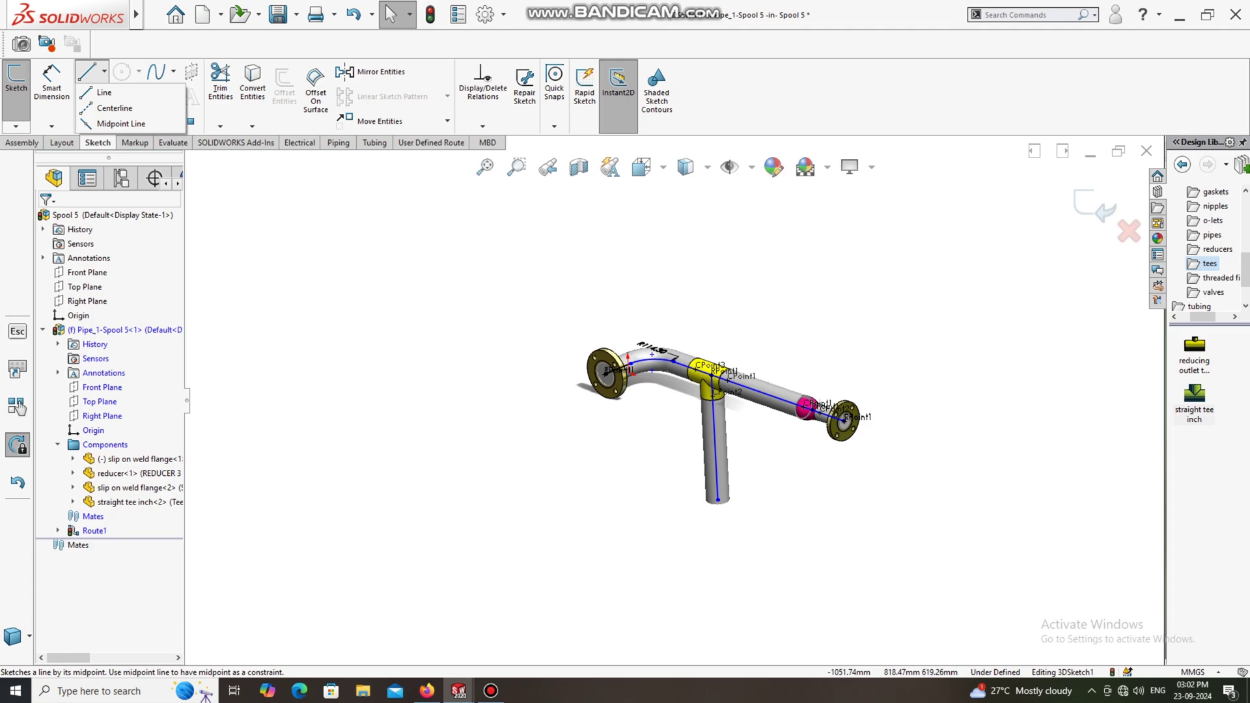
{"action": "left_click", "coordinate": [105, 71]}
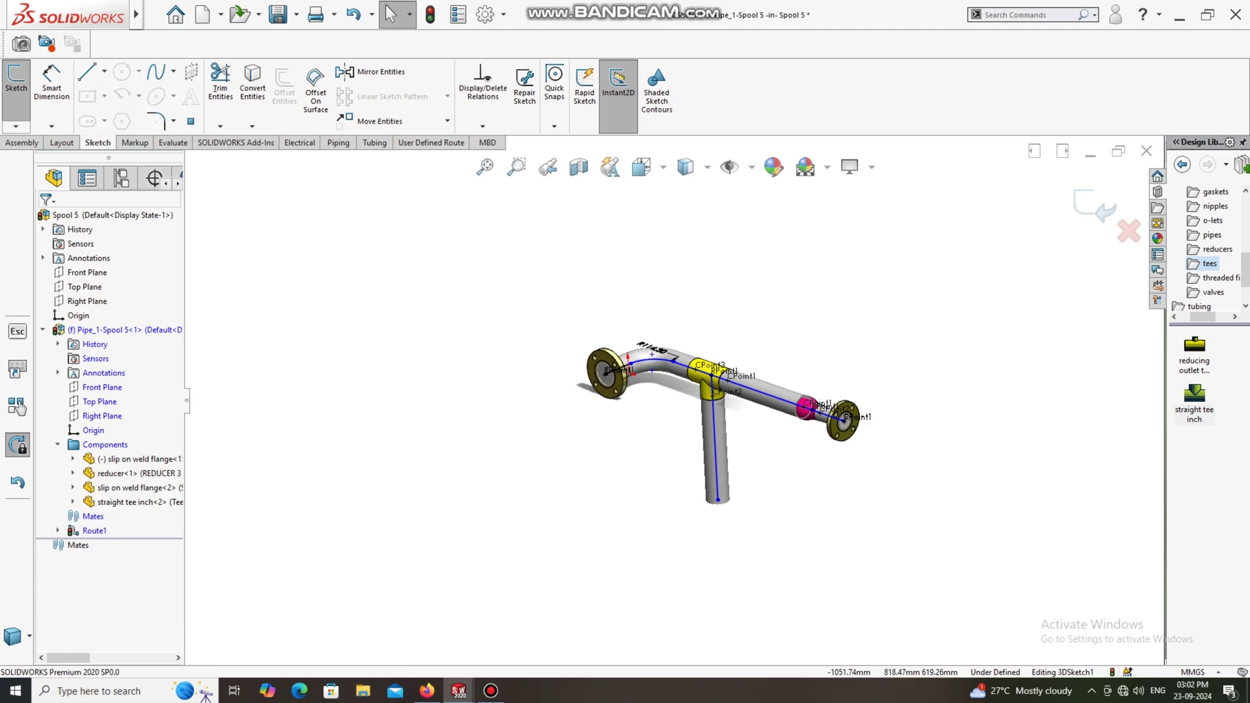
{"action": "left_click", "coordinate": [105, 71]}
{"action": "left_click", "coordinate": [104, 71]}
{"action": "left_click", "coordinate": [104, 72]}
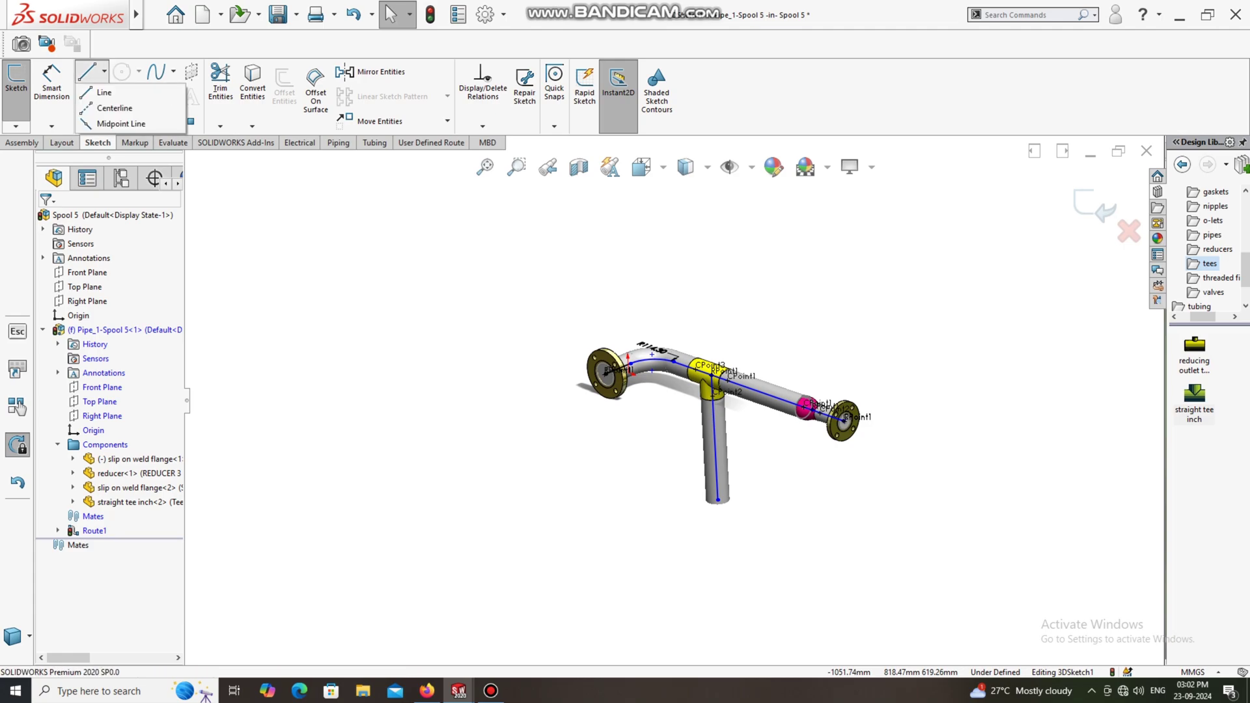
{"action": "left_click", "coordinate": [107, 90]}
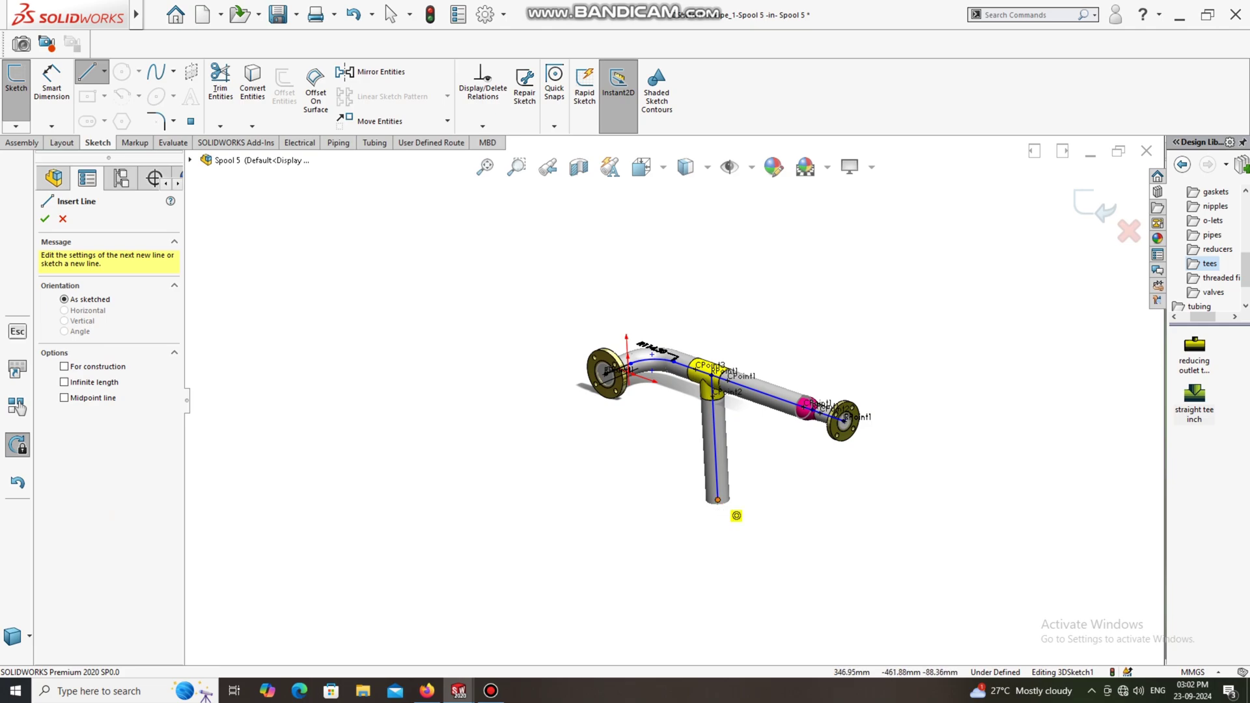
{"action": "left_click", "coordinate": [718, 500]}
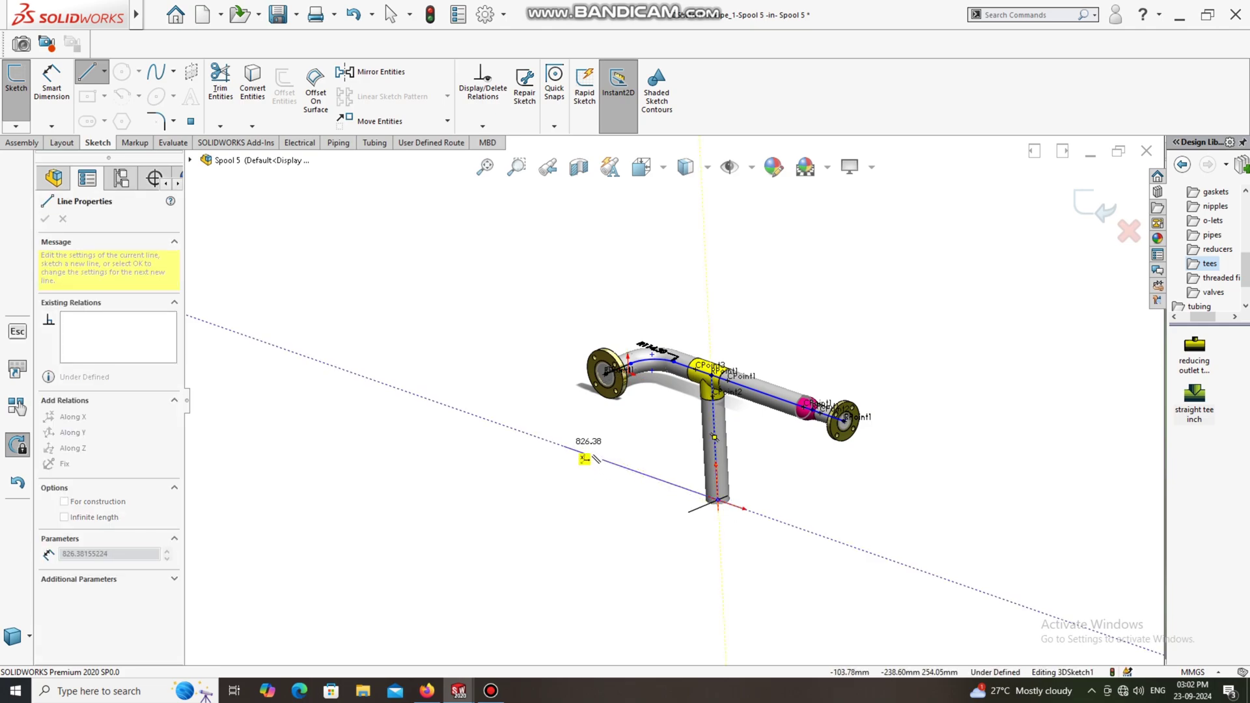
{"action": "left_click", "coordinate": [590, 460]}
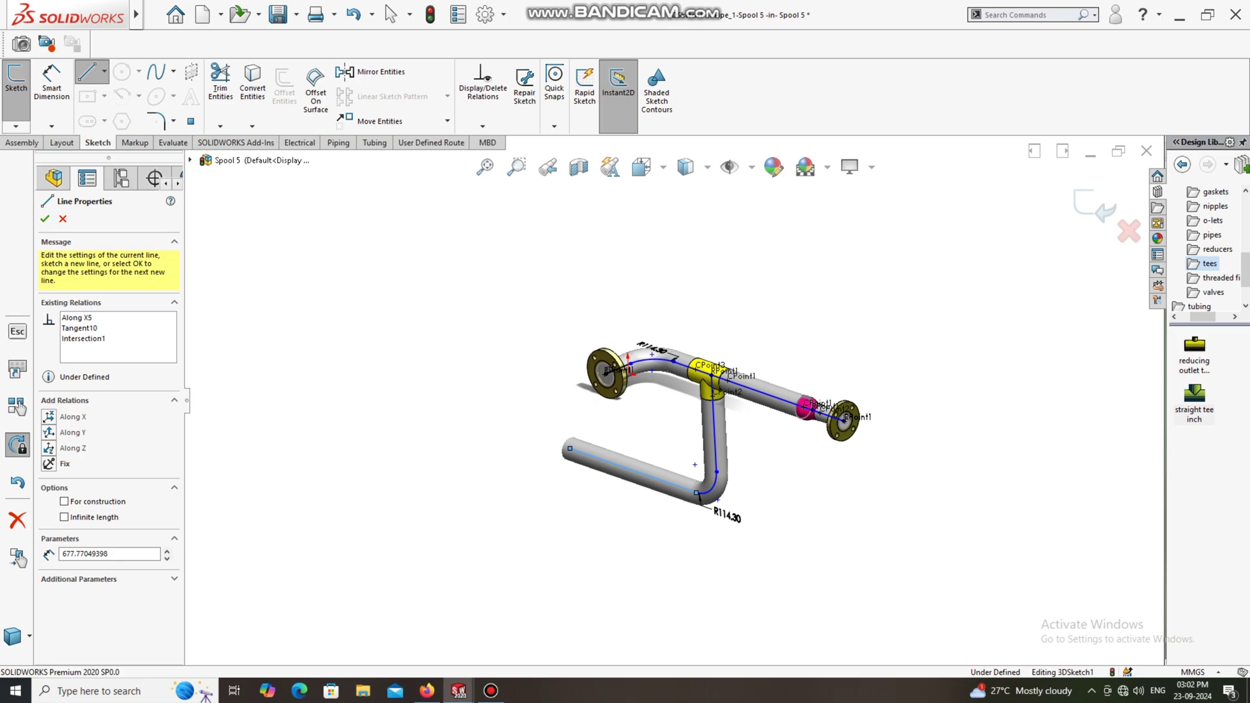
{"action": "key", "text": "Escape"}
{"action": "key", "text": "Escape"}
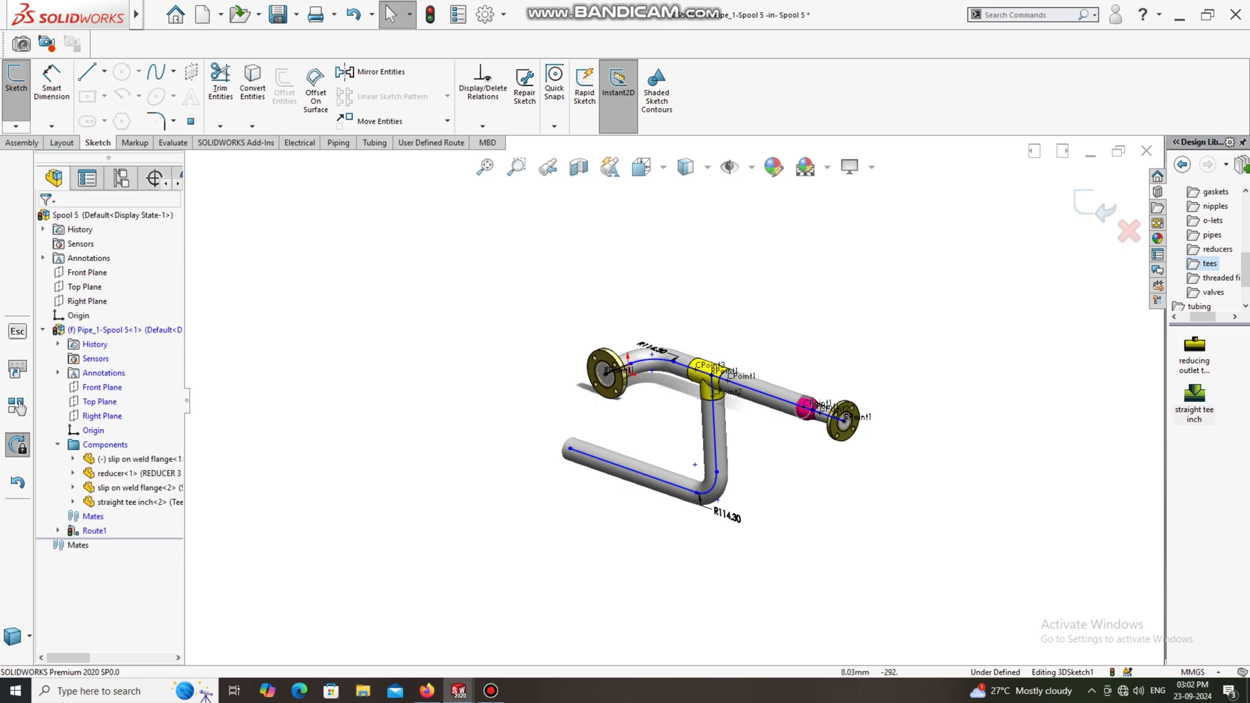
- Add one slip on weld flange to the free end of the lower branch pipe, using the Slip On Flange 150-NPS3 configuration
{"action": "scroll", "coordinate": [1212, 257], "scroll_direction": "down", "scroll_amount": 1}
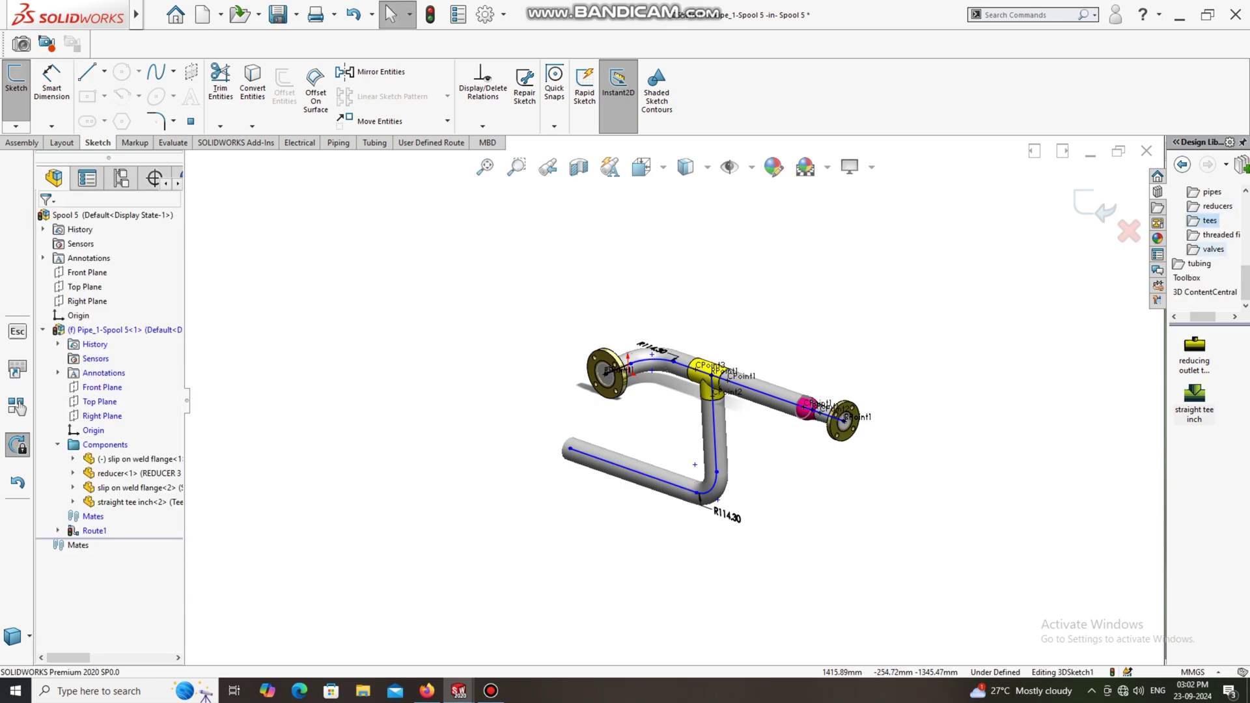
{"action": "scroll", "coordinate": [1212, 251], "scroll_direction": "up", "scroll_amount": 1}
{"action": "scroll", "coordinate": [777, 417], "scroll_direction": "down", "scroll_amount": 3}
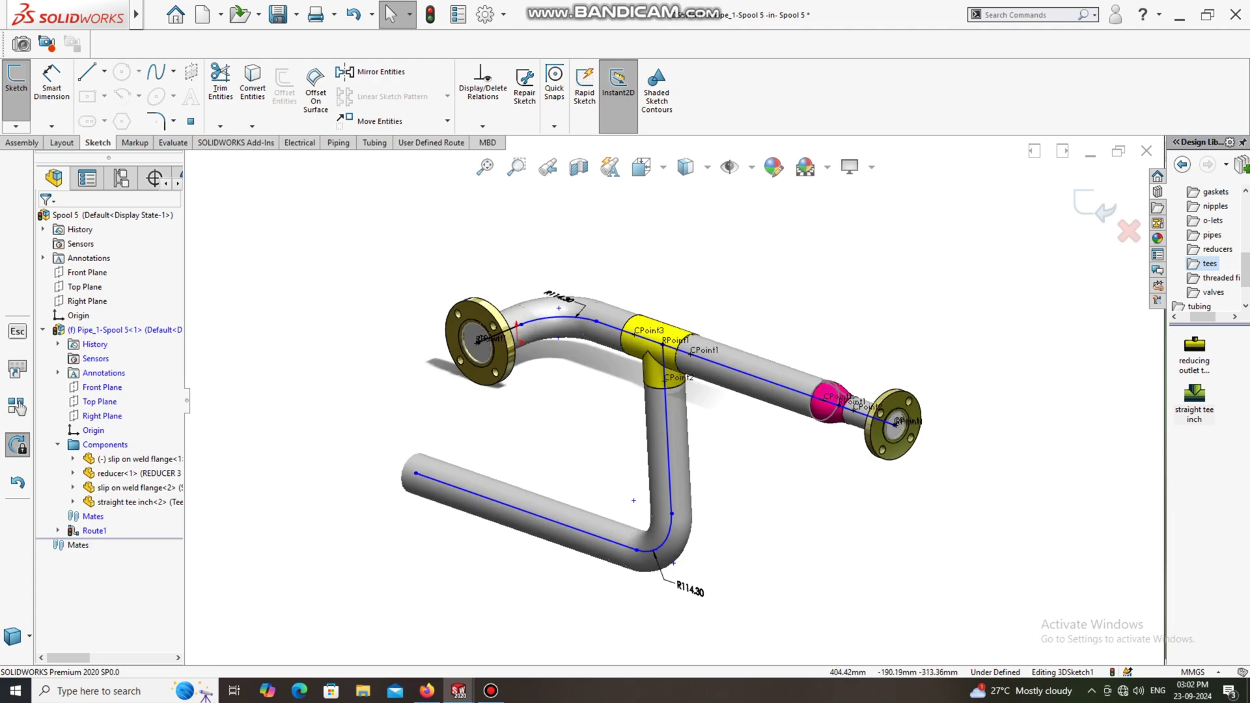
{"action": "scroll", "coordinate": [1211, 234], "scroll_direction": "up", "scroll_amount": 1}
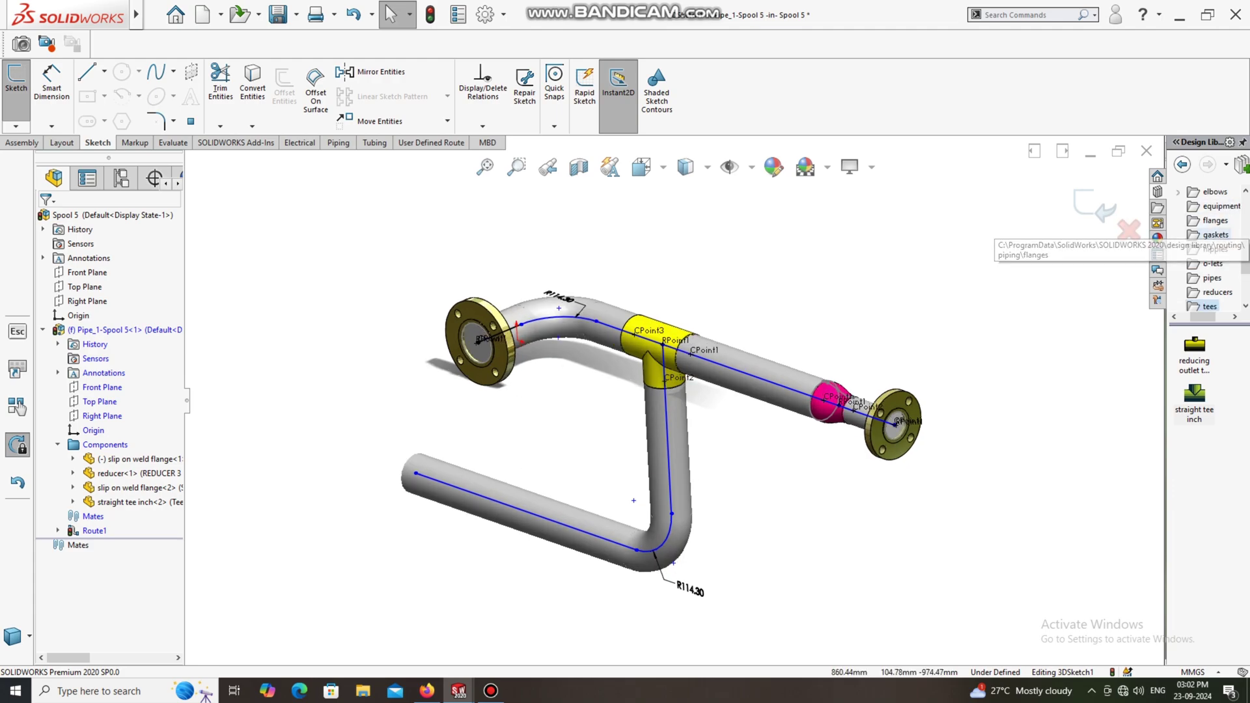
{"action": "left_click", "coordinate": [1215, 220]}
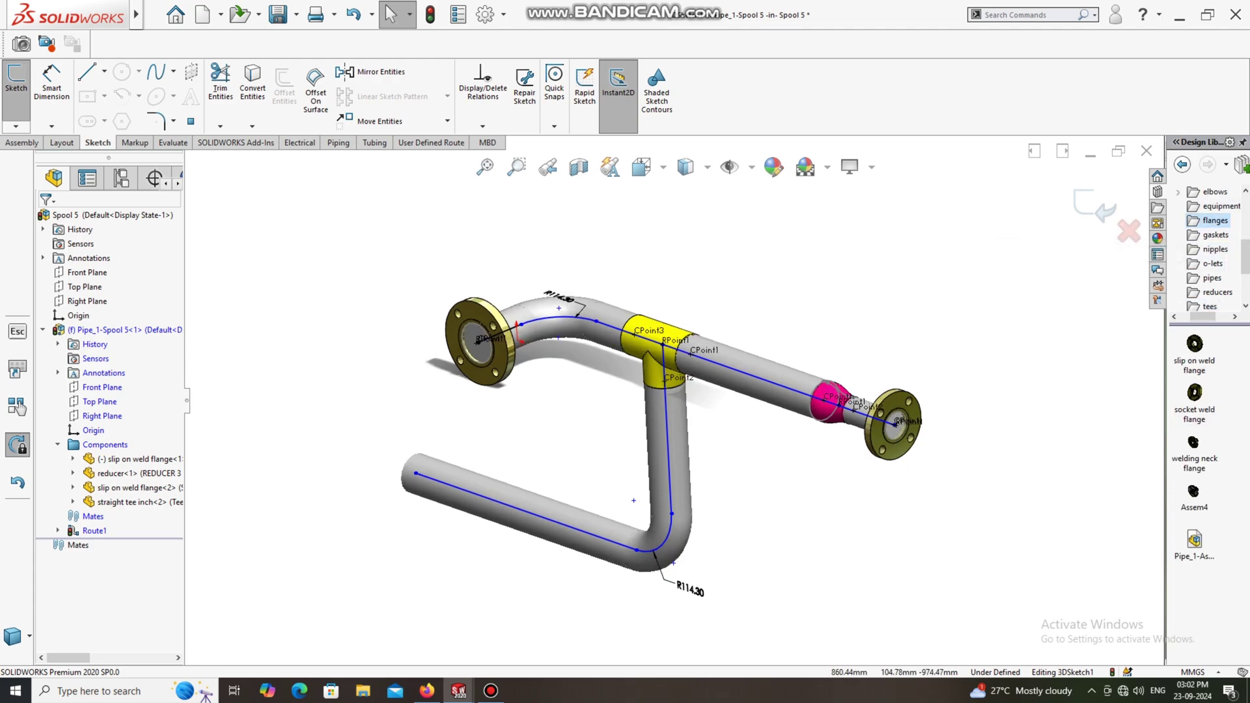
{"action": "left_click_drag", "start_coordinate": [1195, 344], "coordinate": [417, 473]}
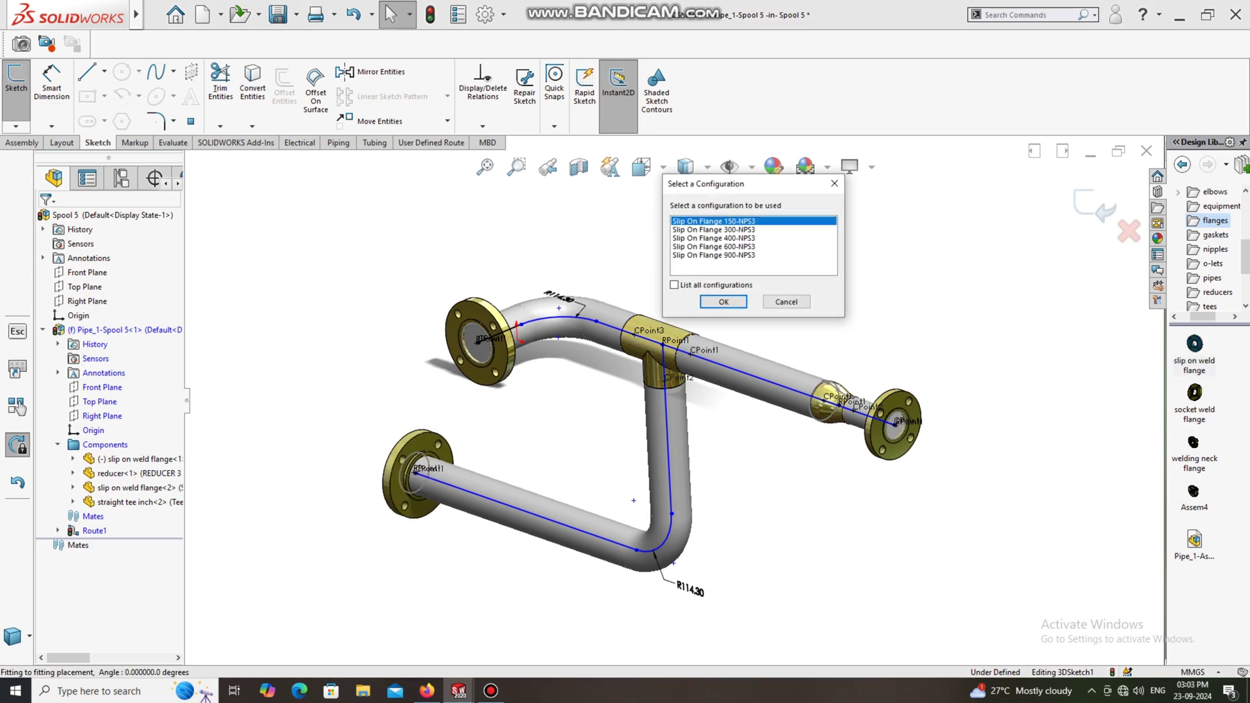
{"action": "left_click", "coordinate": [724, 302]}
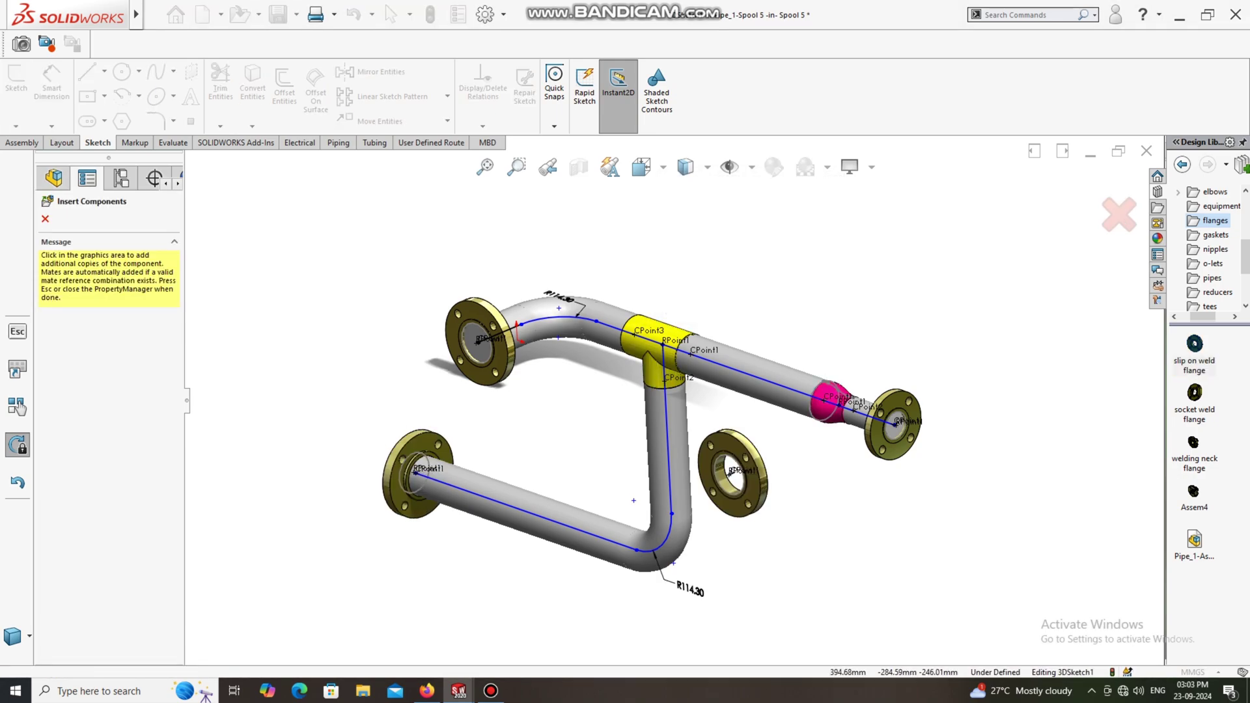
{"action": "key", "text": "Escape"}
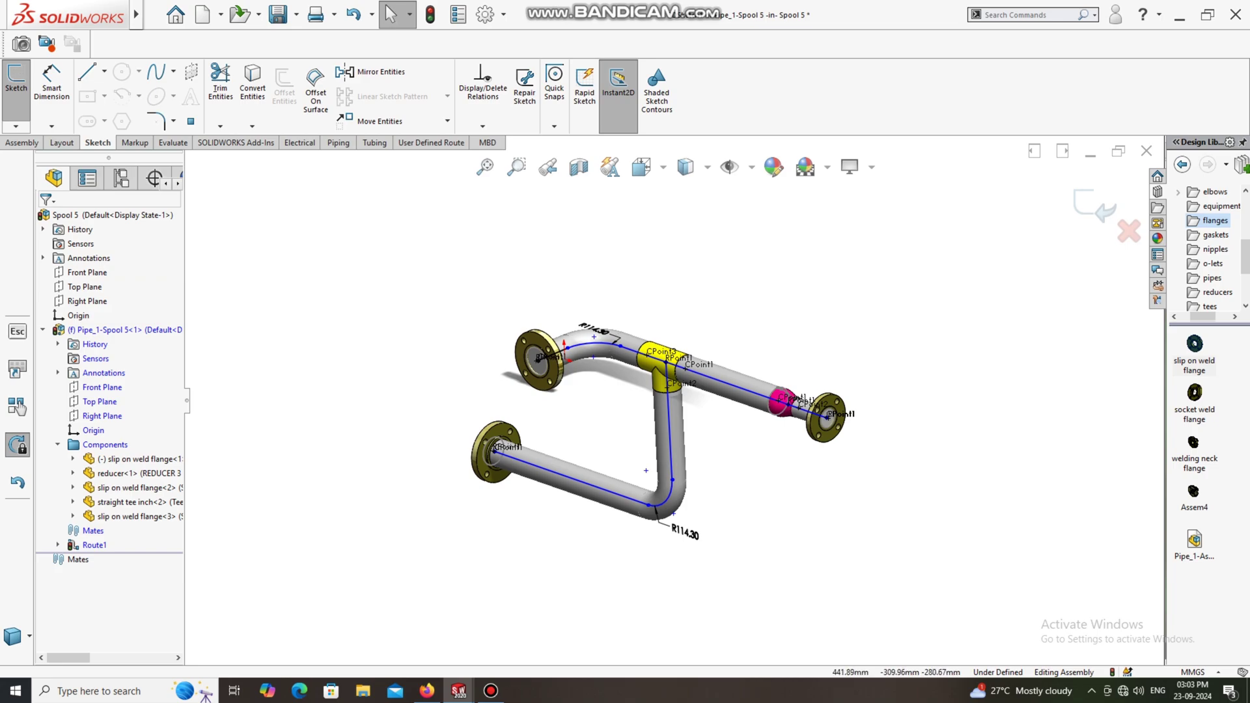
- Dimension the lower horizontal run from the new flange's face to the bend's virtual corner point as 845 mm
{"action": "middle_click_drag", "start_coordinate": [573, 498], "coordinate": [630, 468]}
{"action": "scroll", "coordinate": [554, 502], "scroll_direction": "down", "scroll_amount": 1}
{"action": "scroll", "coordinate": [625, 482], "scroll_direction": "up", "scroll_amount": 1}
{"action": "mouse_move", "coordinate": [589, 517]}
{"action": "middle_mouse_down"}
{"action": "mouse_move", "coordinate": [658, 530]}
{"action": "mouse_move", "coordinate": [612, 524]}
{"action": "middle_mouse_up"}
{"action": "scroll", "coordinate": [612, 525], "scroll_direction": "down", "scroll_amount": 2}
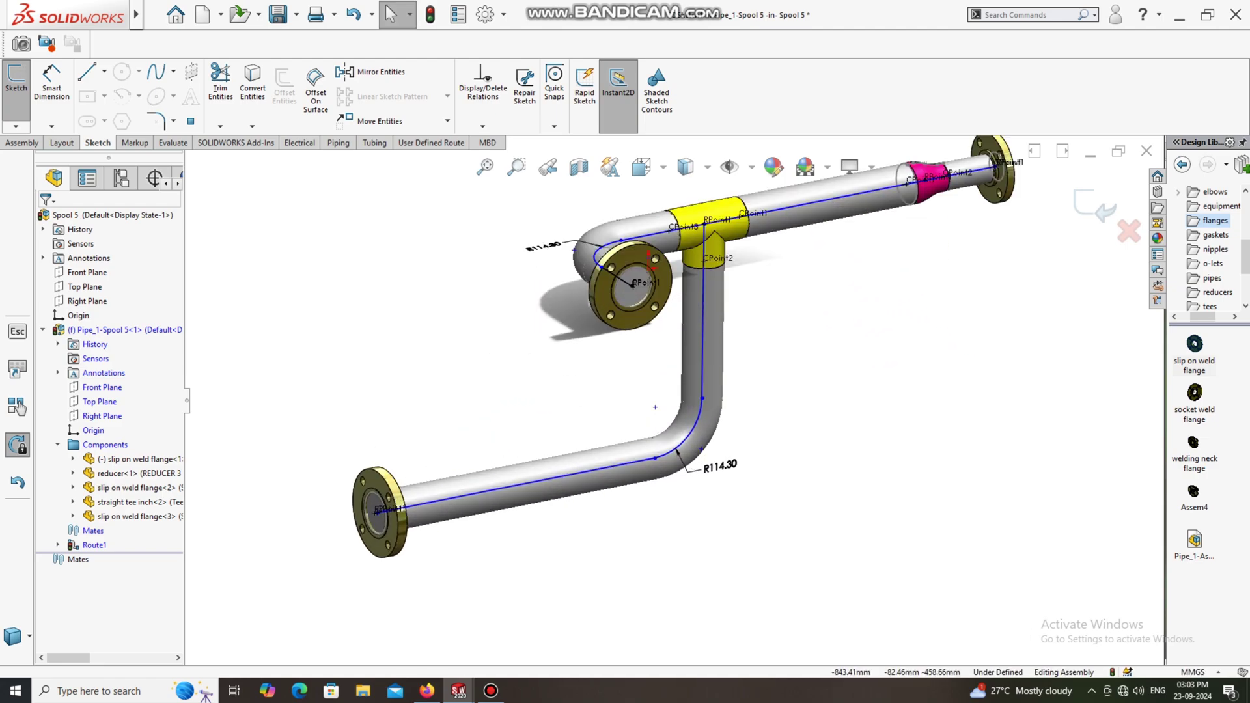
{"action": "left_click", "coordinate": [53, 86]}
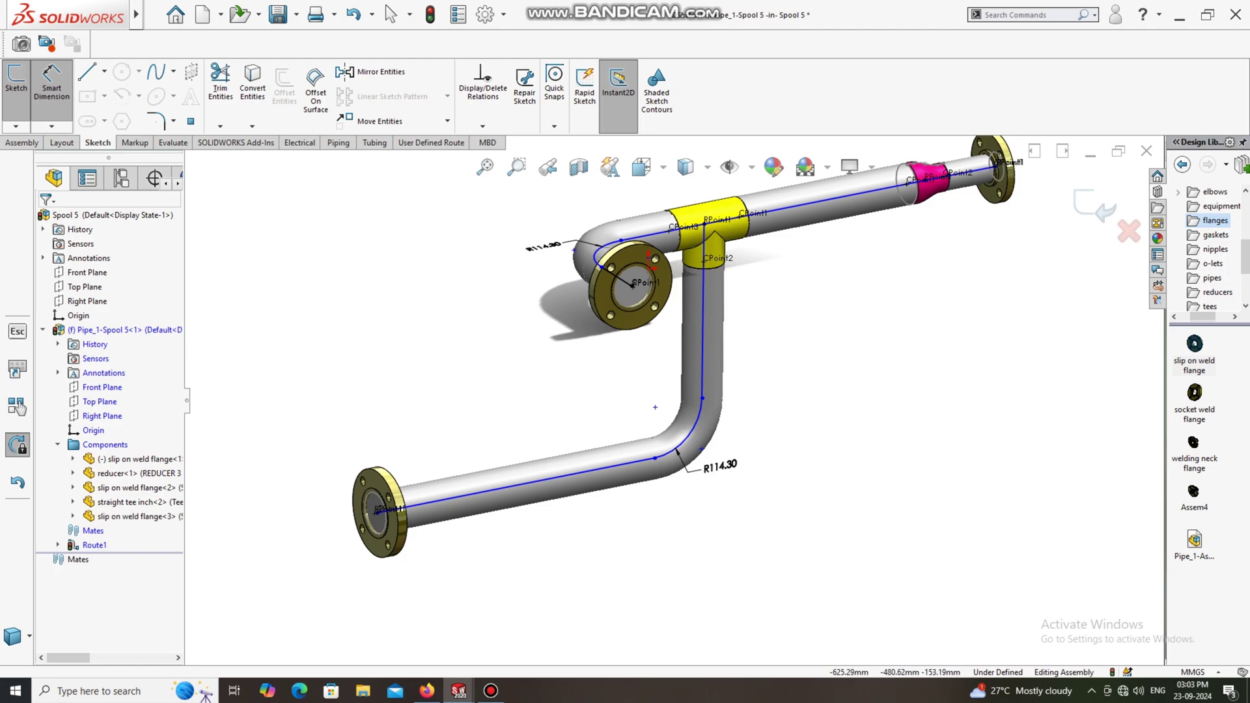
{"action": "scroll", "coordinate": [381, 511], "scroll_direction": "down", "scroll_amount": 6}
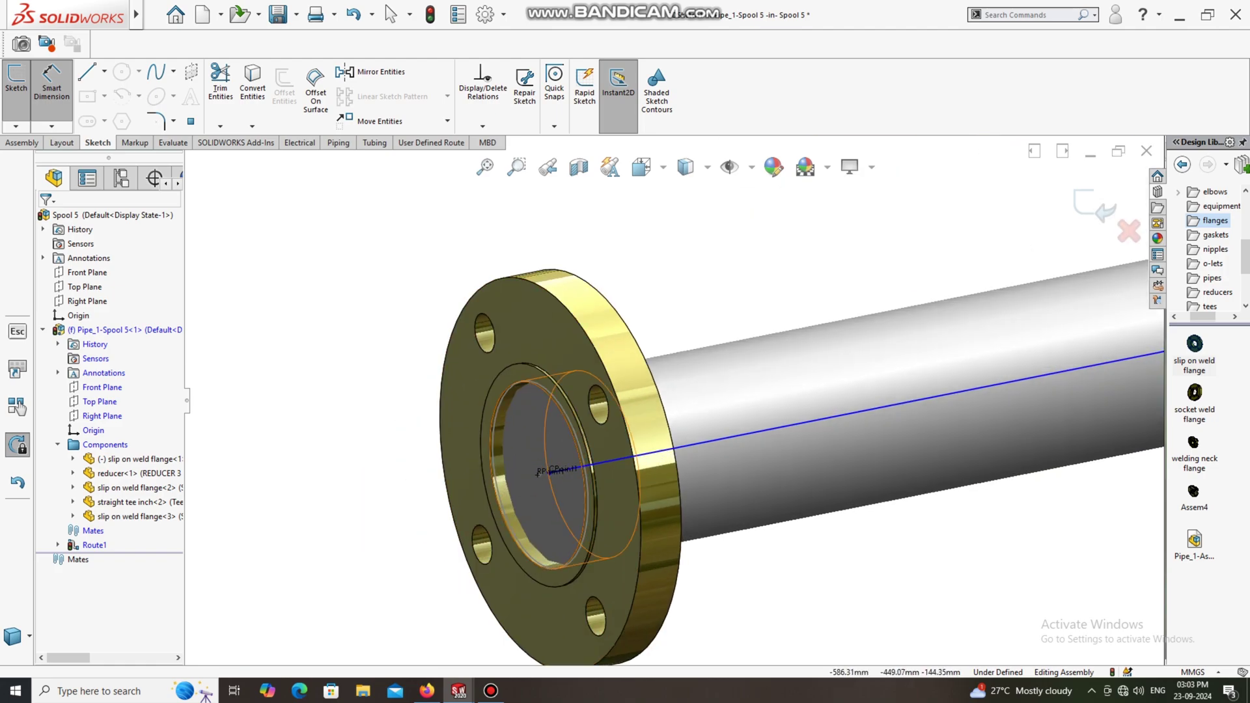
{"action": "scroll", "coordinate": [537, 473], "scroll_direction": "up", "scroll_amount": 1}
{"action": "left_click", "coordinate": [574, 459]}
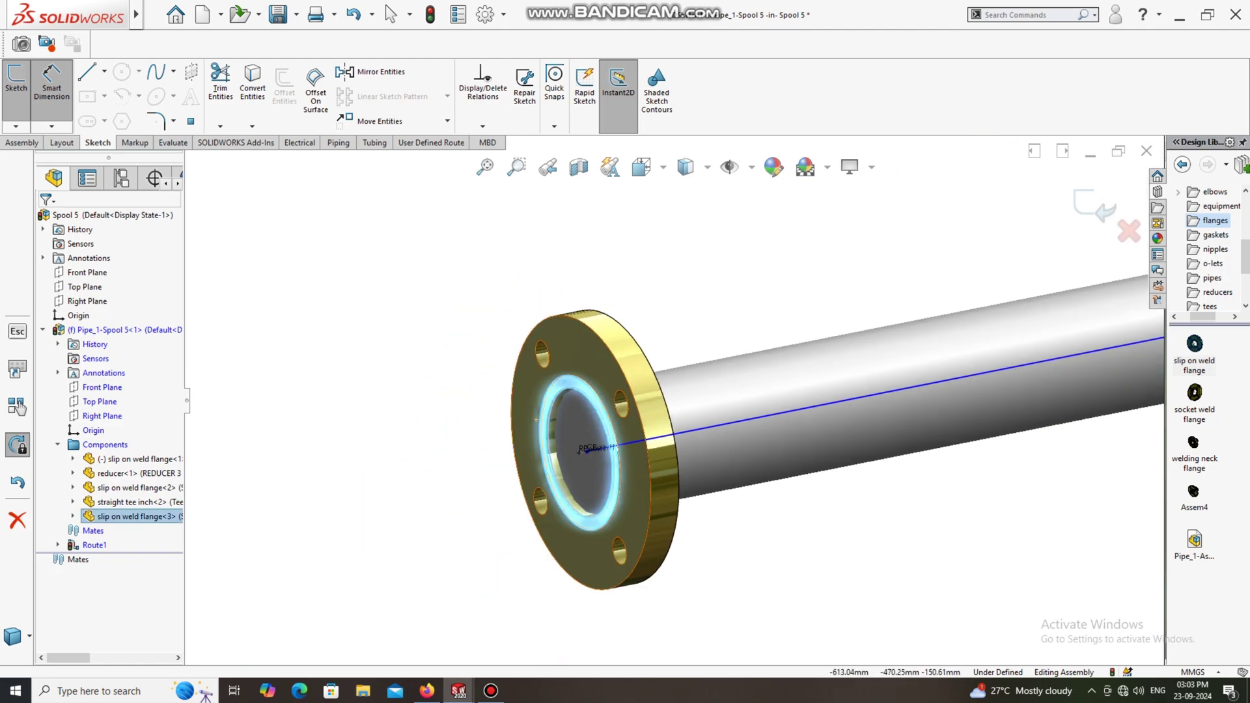
{"action": "scroll", "coordinate": [651, 411], "scroll_direction": "up", "scroll_amount": 5}
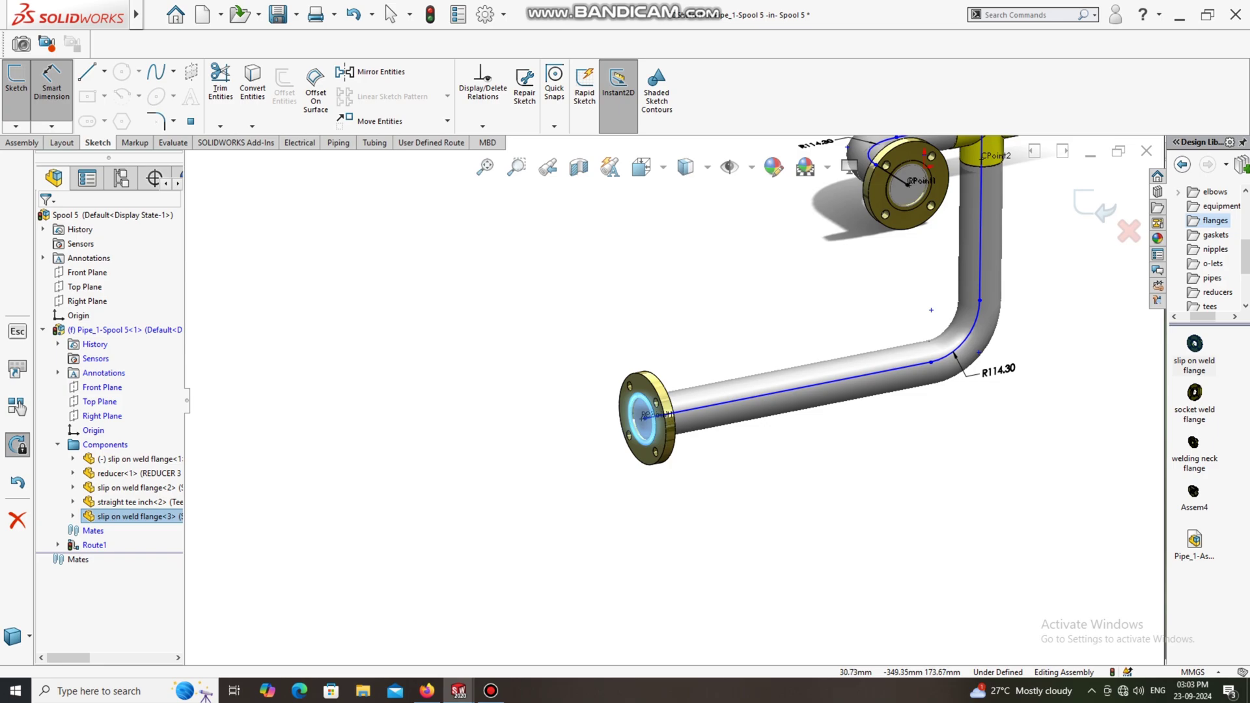
{"action": "left_click", "coordinate": [979, 352]}
{"action": "left_click", "coordinate": [644, 417]}
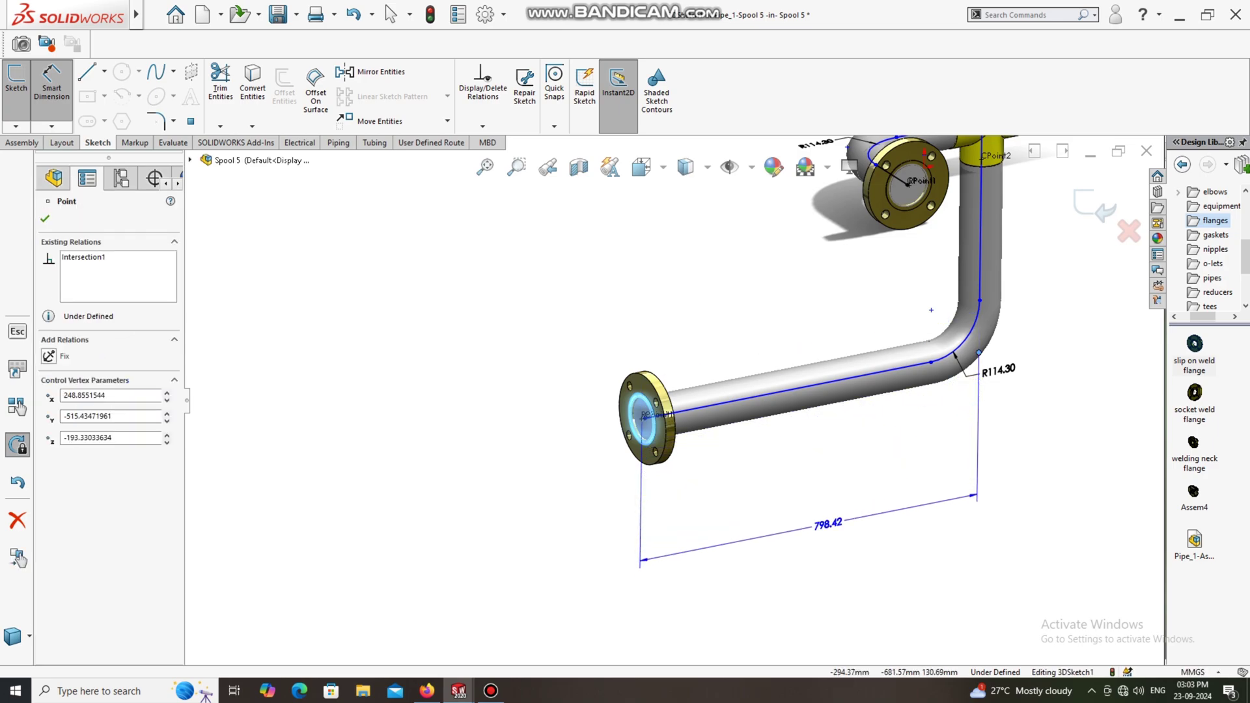
{"action": "left_click", "coordinate": [840, 523]}
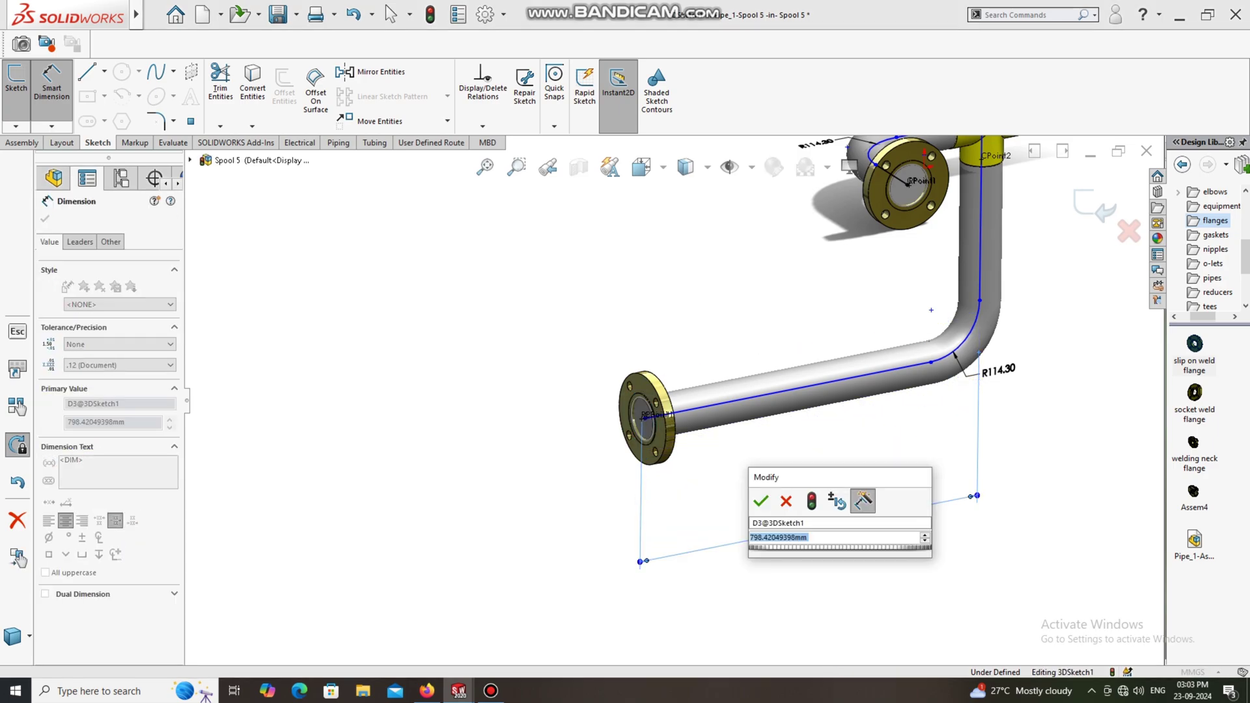
{"action": "type", "text": "600"}
{"action": "key", "text": "Return"}
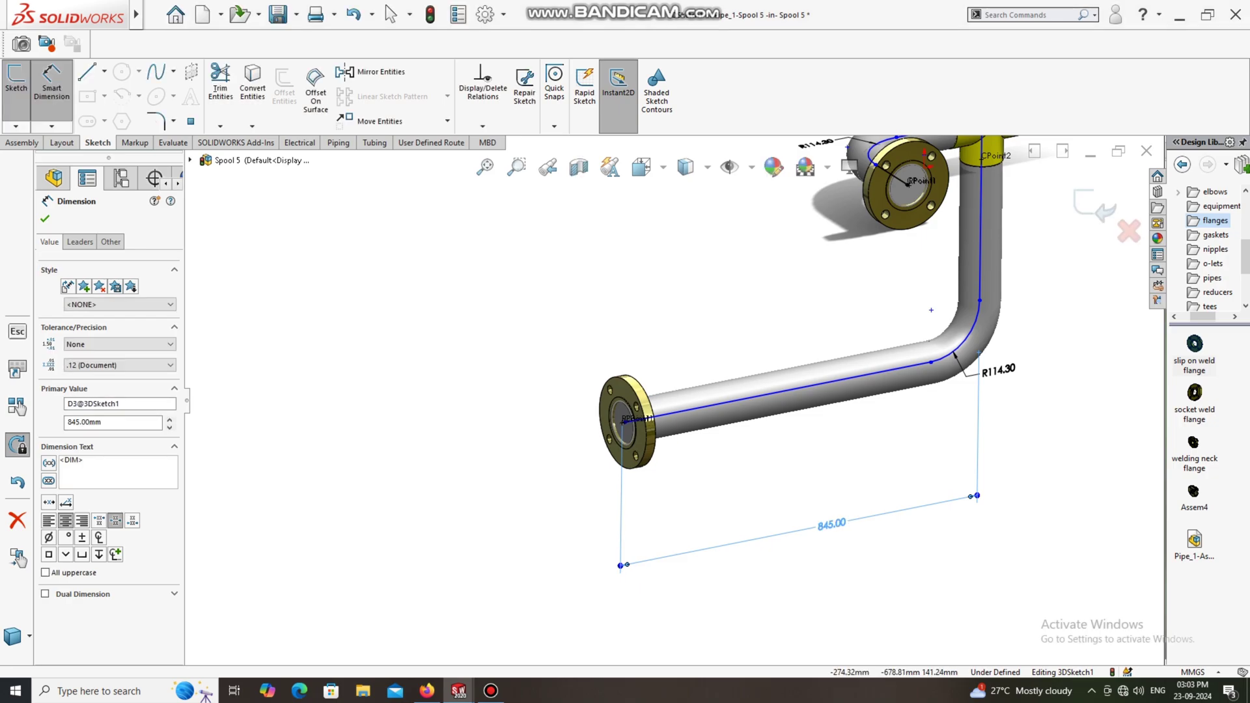
{"action": "left_click", "coordinate": [846, 577]}
{"action": "scroll", "coordinate": [675, 401], "scroll_direction": "up", "scroll_amount": 4}
{"action": "mouse_move", "coordinate": [853, 489]}
{"action": "middle_mouse_down"}
{"action": "mouse_move", "coordinate": [811, 474]}
{"action": "mouse_move", "coordinate": [844, 487]}
{"action": "middle_mouse_up"}
{"action": "key", "text": "Escape"}
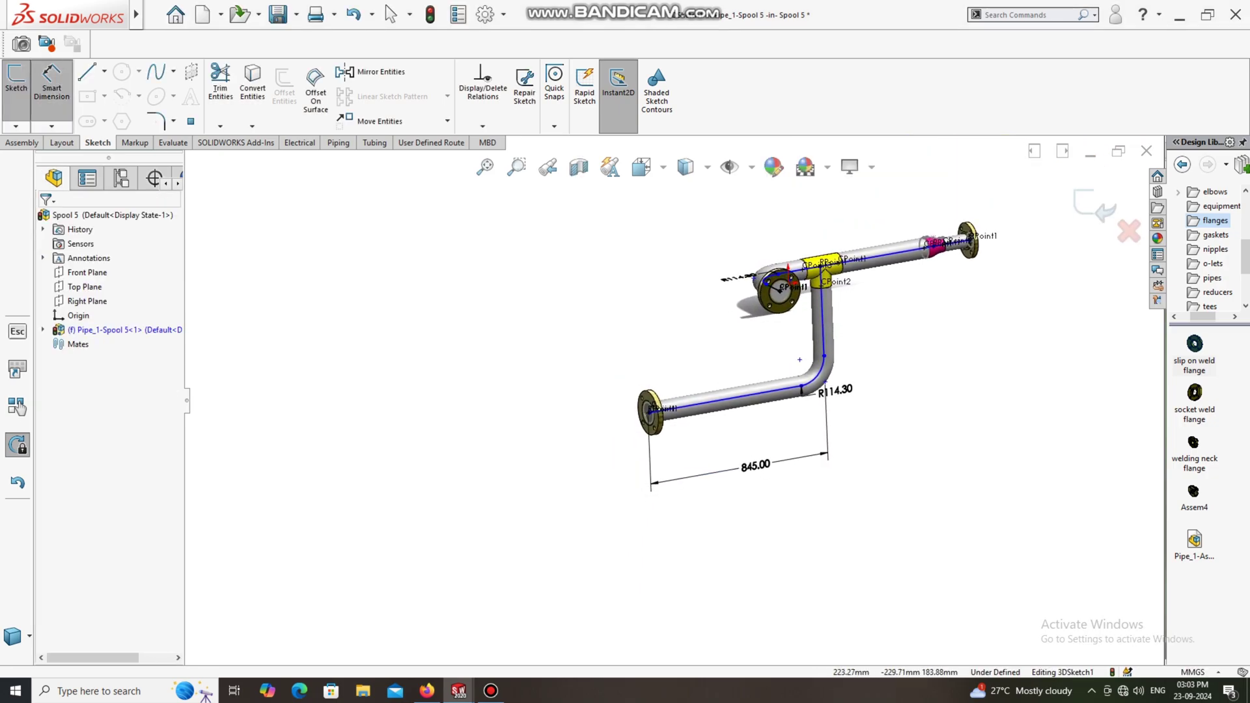
- Dimension the vertical branch from the lower bend's virtual corner point to the tee's centre point as 747 mm
{"action": "scroll", "coordinate": [911, 316], "scroll_direction": "down", "scroll_amount": 1}
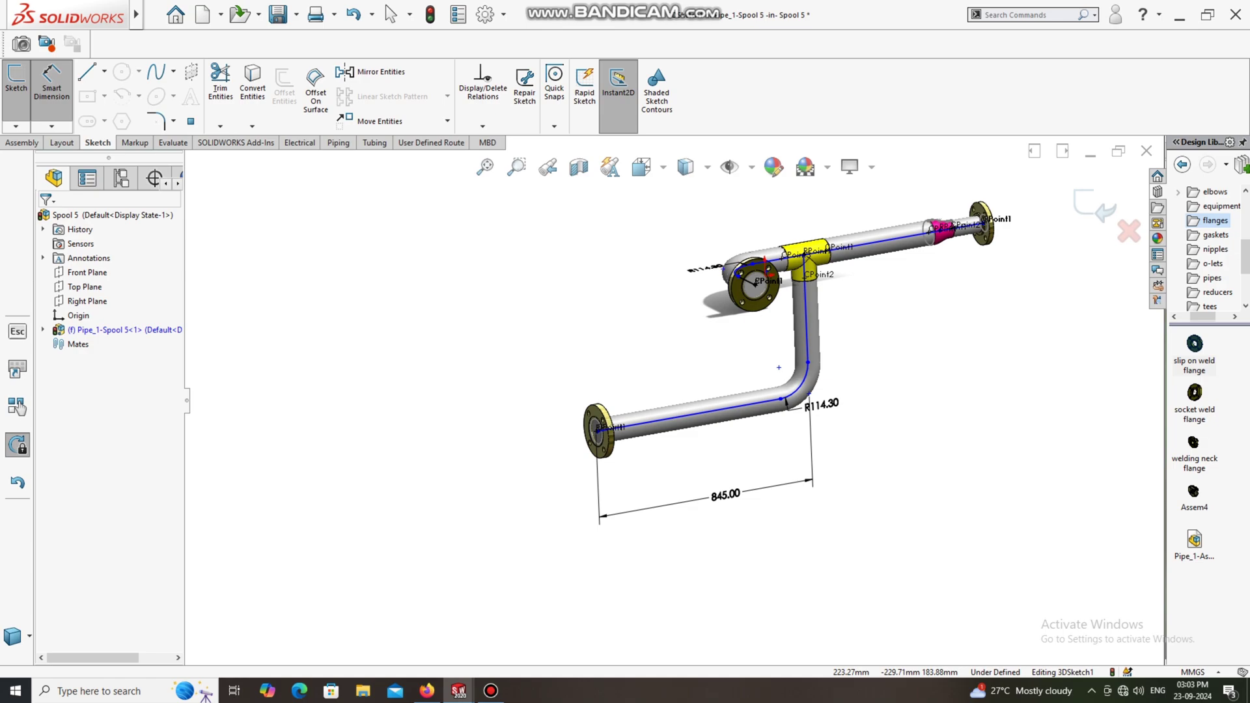
{"action": "scroll", "coordinate": [865, 240], "scroll_direction": "down", "scroll_amount": 1}
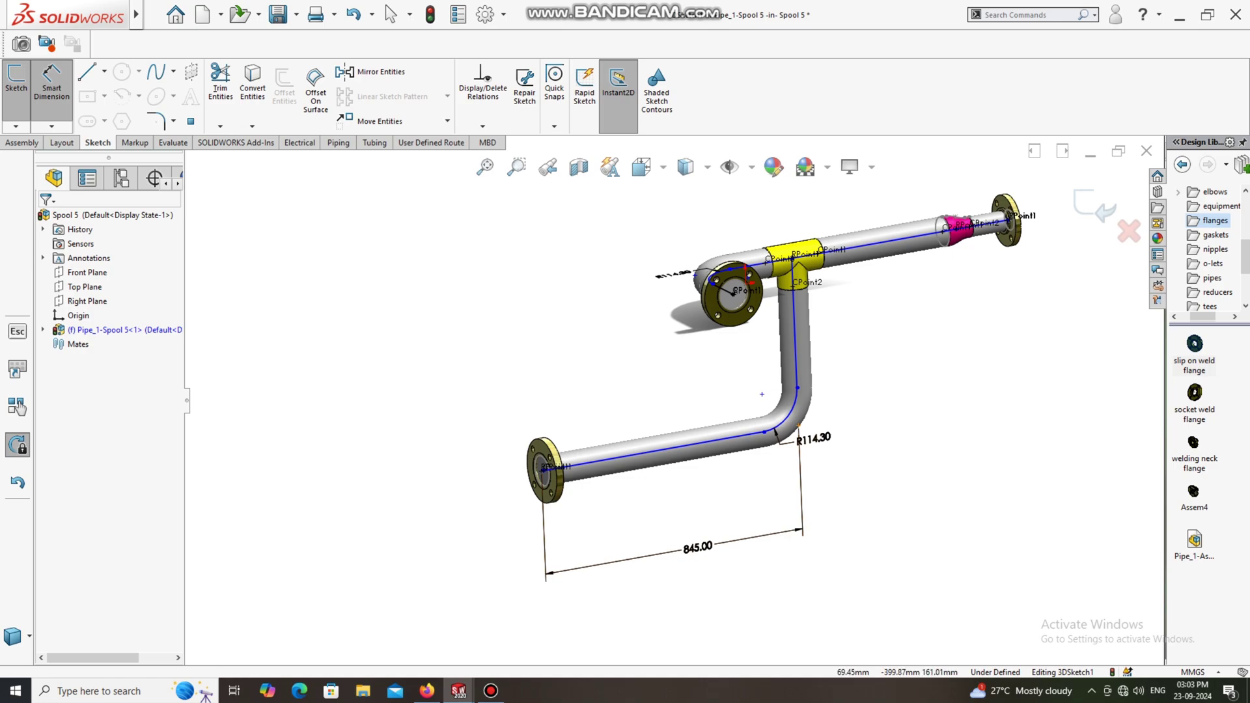
{"action": "left_click", "coordinate": [798, 425]}
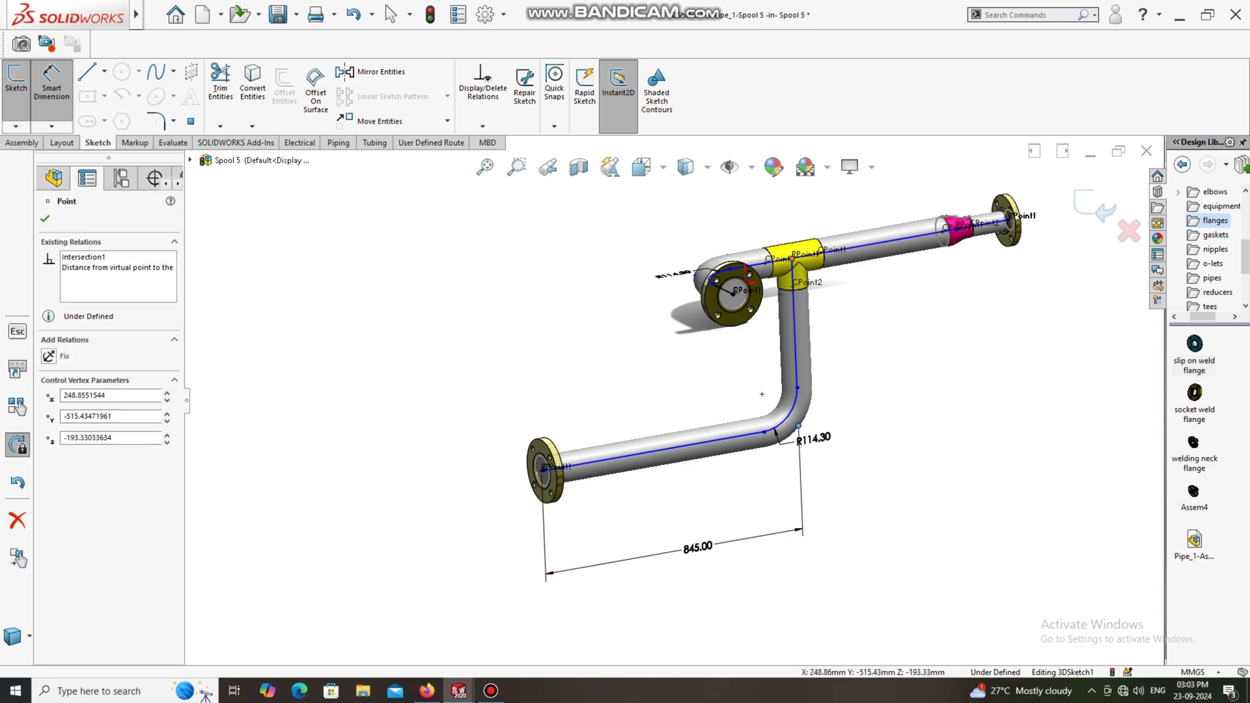
{"action": "left_click", "coordinate": [792, 259]}
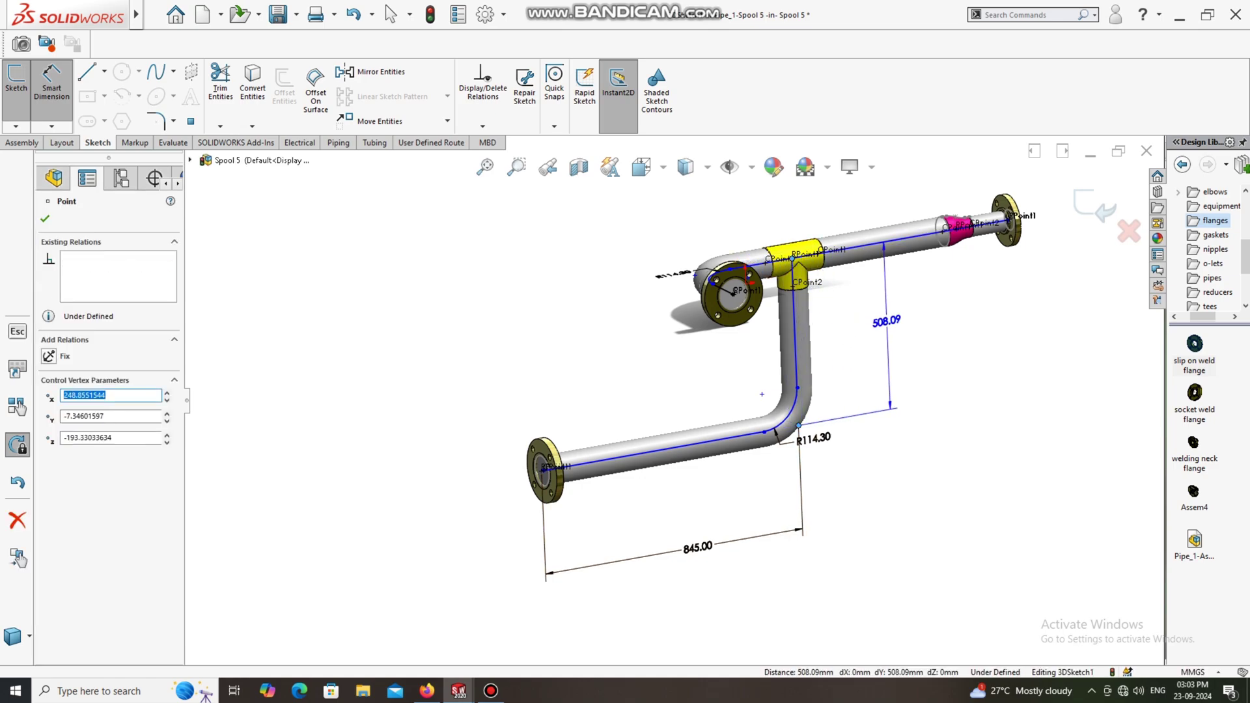
{"action": "left_click", "coordinate": [887, 321]}
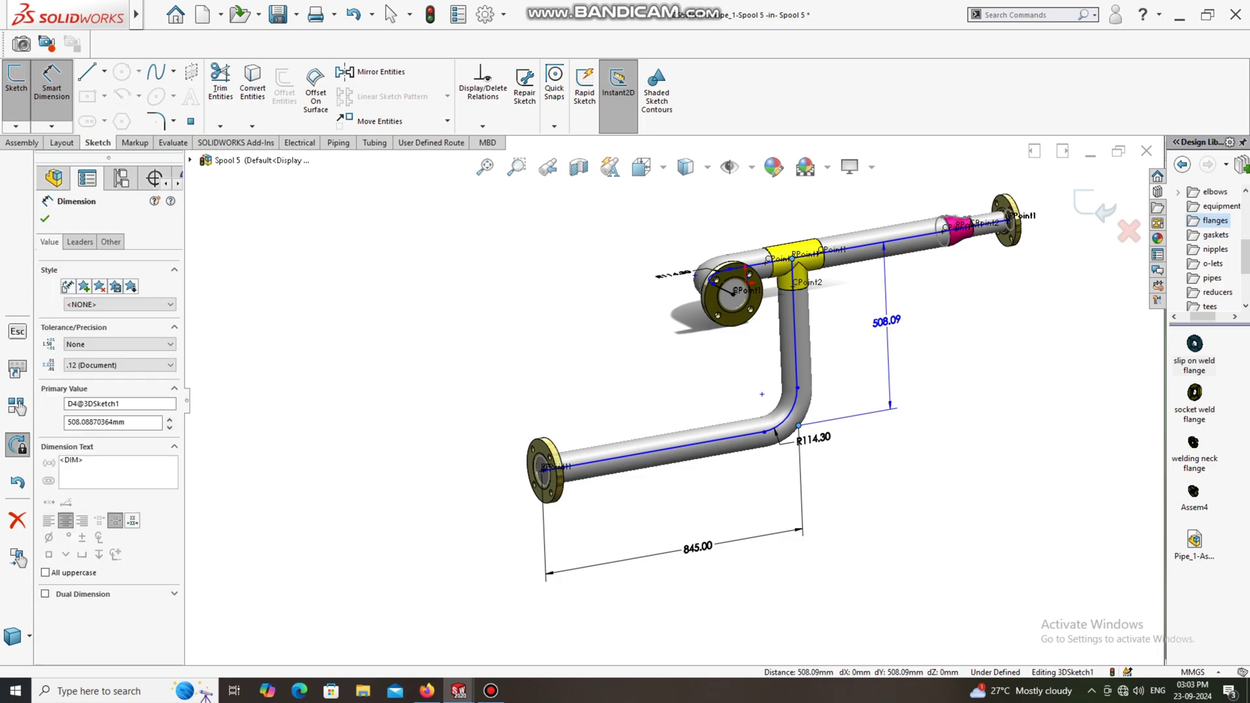
{"action": "type", "text": "747"}
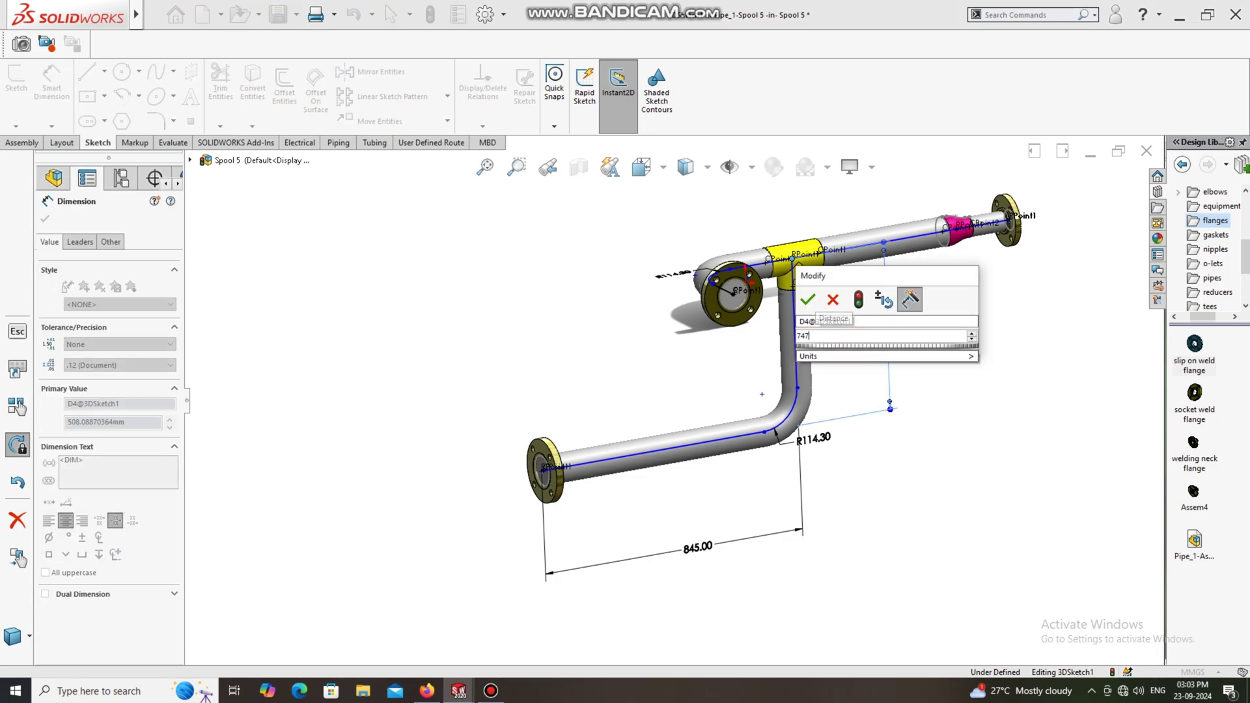
{"action": "key", "text": "Return"}
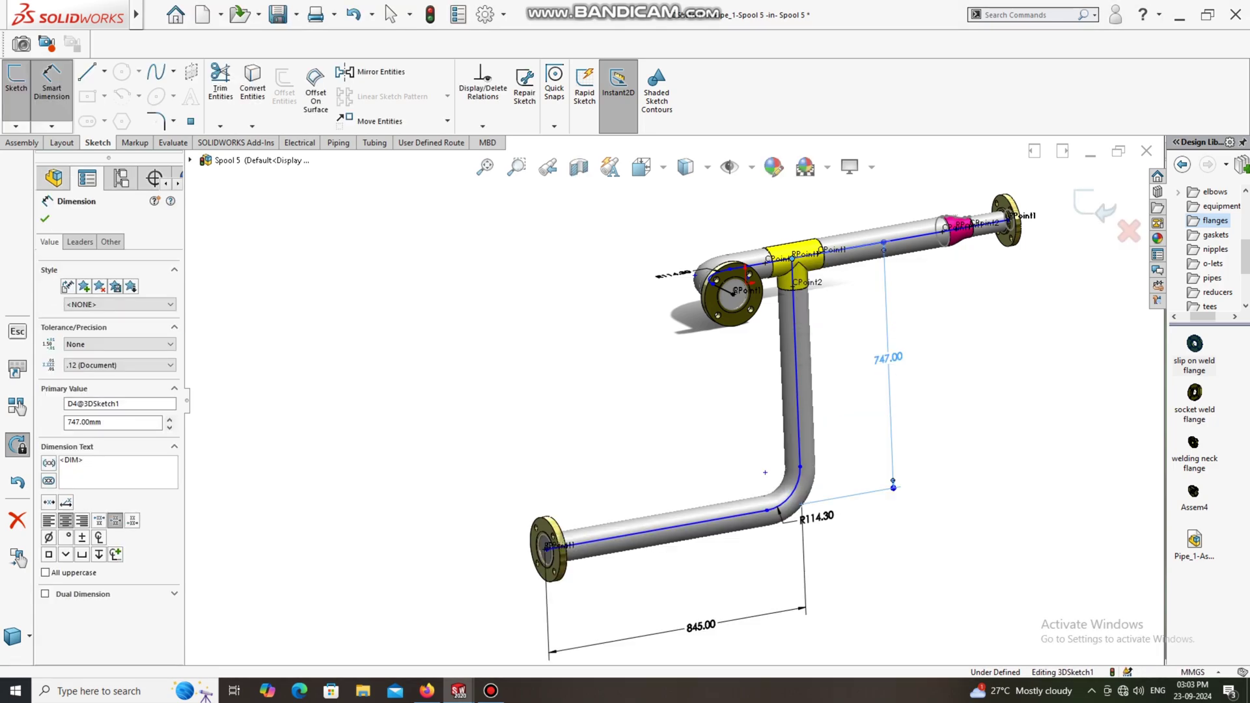
{"action": "left_click", "coordinate": [940, 375]}
{"action": "scroll", "coordinate": [940, 374], "scroll_direction": "up", "scroll_amount": 1}
{"action": "middle_click_drag", "start_coordinate": [940, 374], "coordinate": [932, 360]}
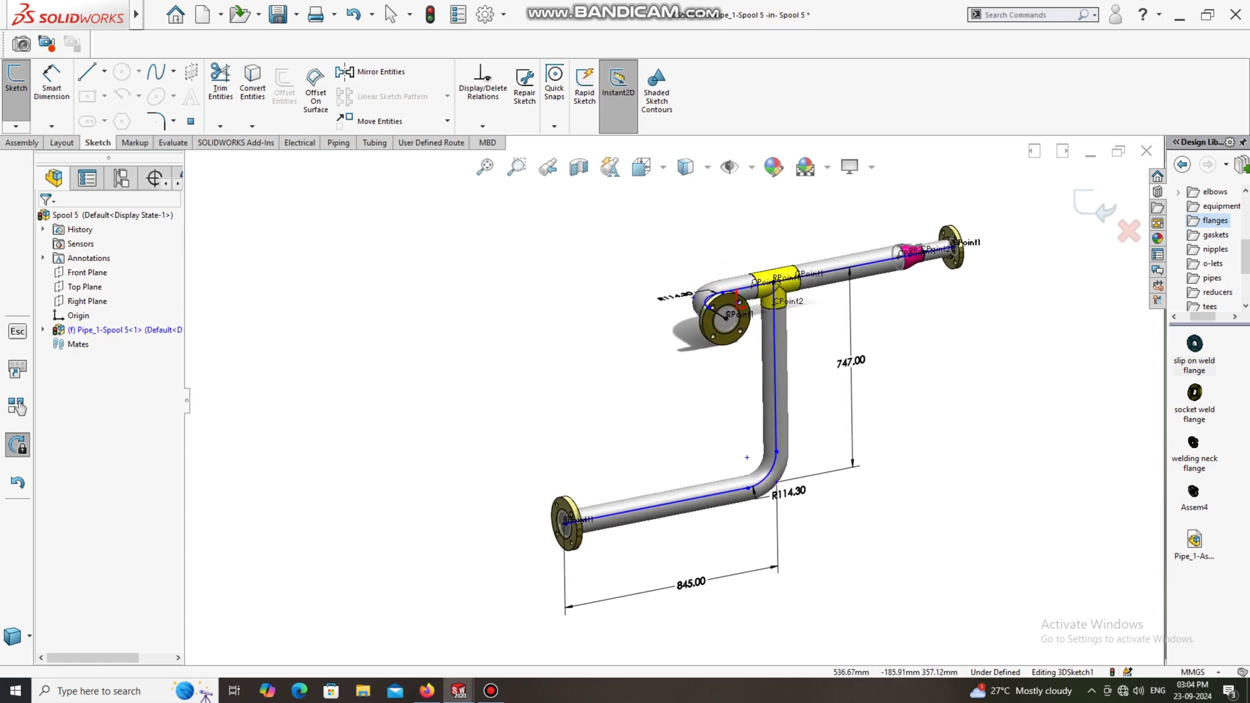
{"action": "scroll", "coordinate": [967, 357], "scroll_direction": "down", "scroll_amount": 2}
{"action": "scroll", "coordinate": [966, 357], "scroll_direction": "up", "scroll_amount": 1}
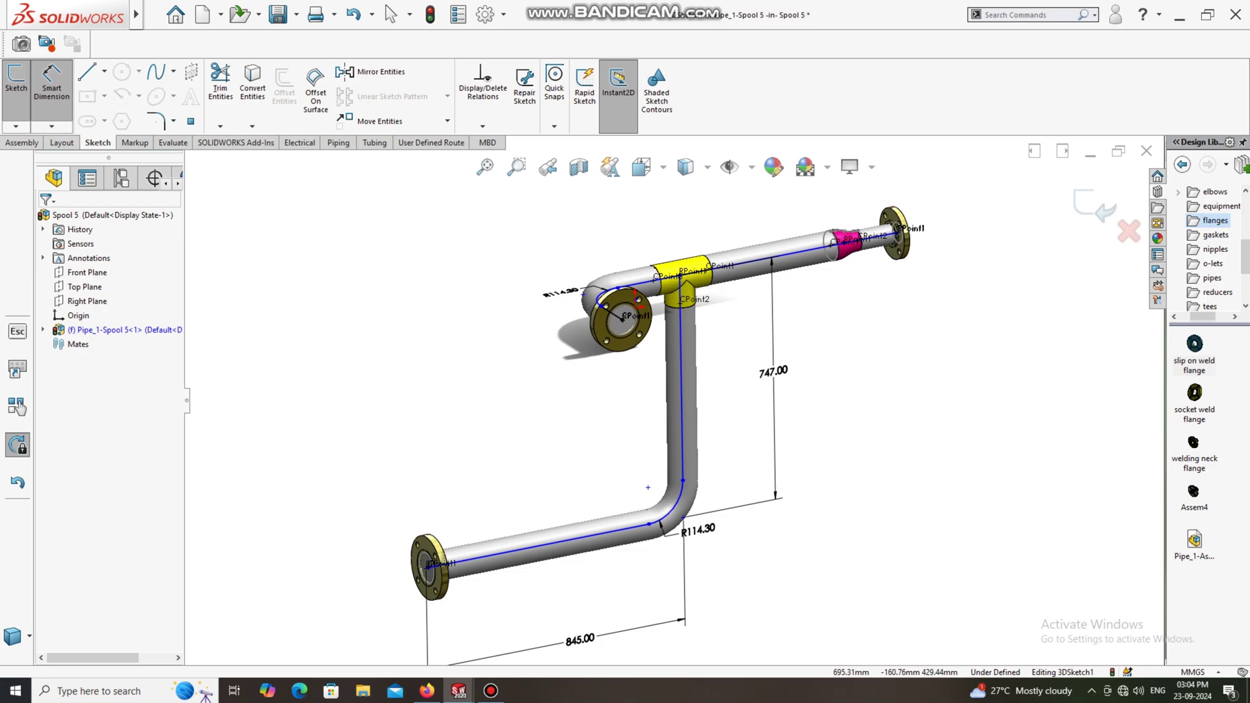
{"action": "middle_click_drag", "start_coordinate": [655, 301], "coordinate": [652, 321]}
{"action": "scroll", "coordinate": [652, 318], "scroll_direction": "down", "scroll_amount": 1}
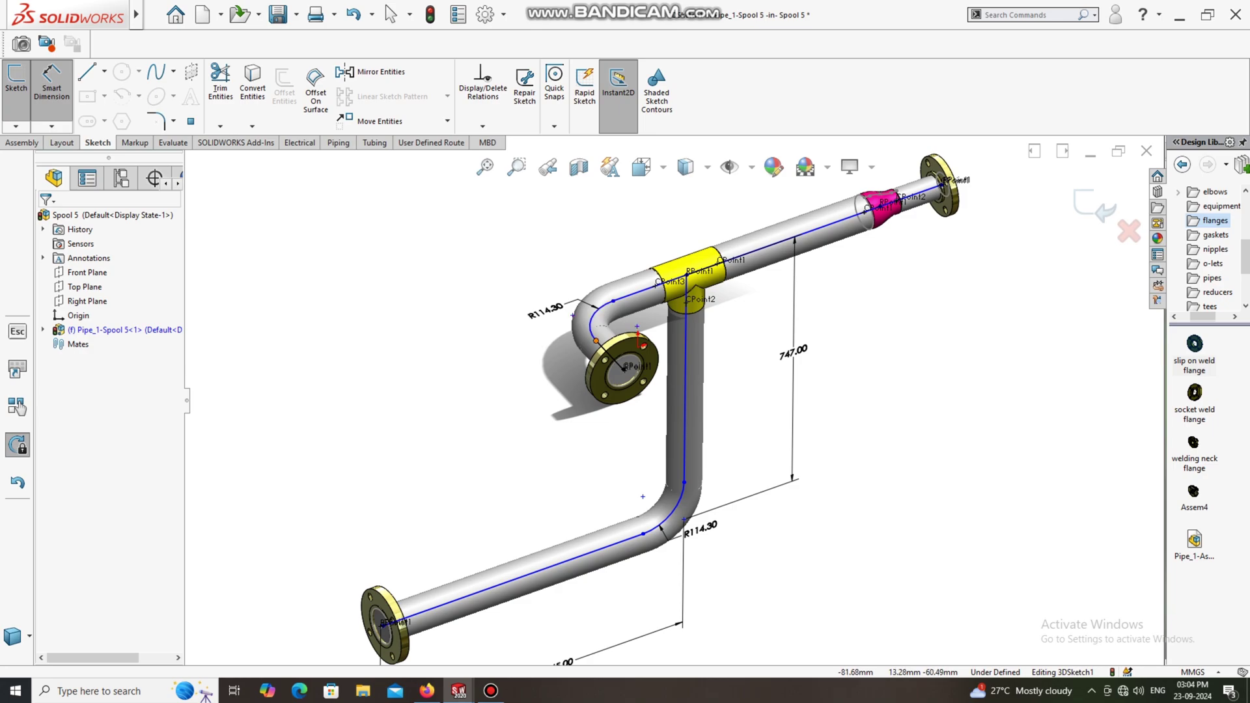
{"action": "left_click", "coordinate": [594, 337]}
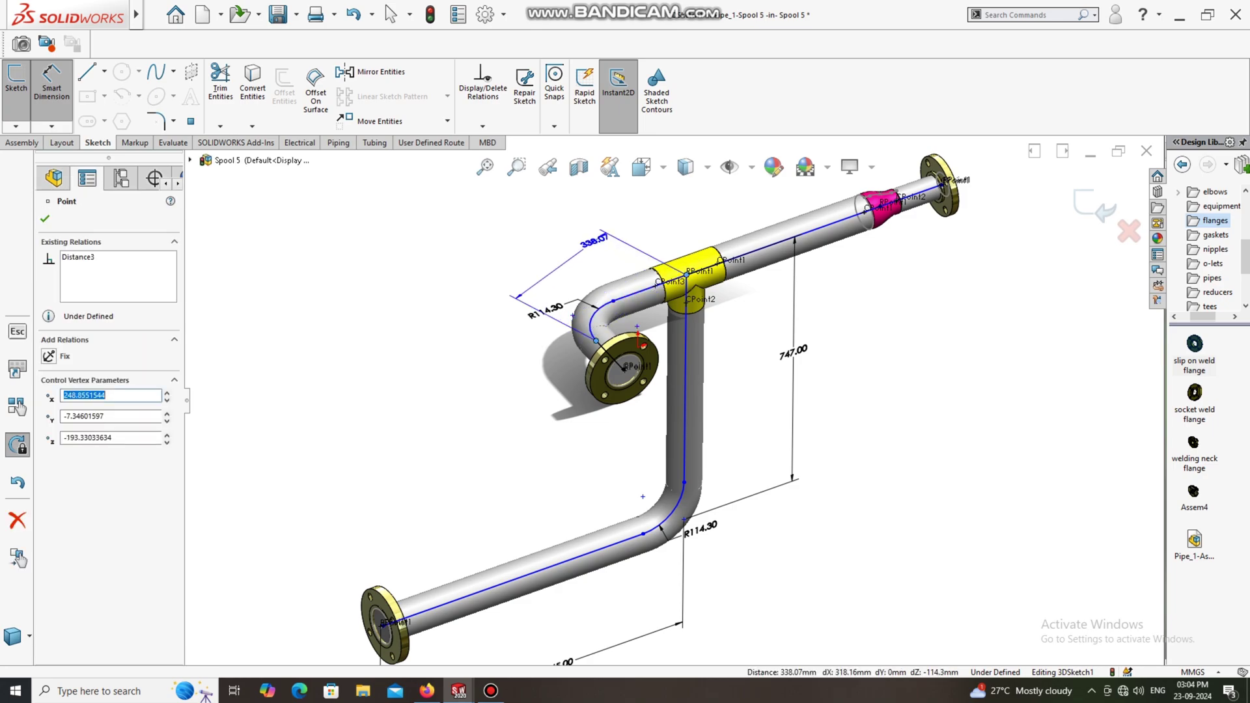
{"action": "left_click", "coordinate": [650, 245]}
{"action": "scroll", "coordinate": [650, 261], "scroll_direction": "up", "scroll_amount": 1}
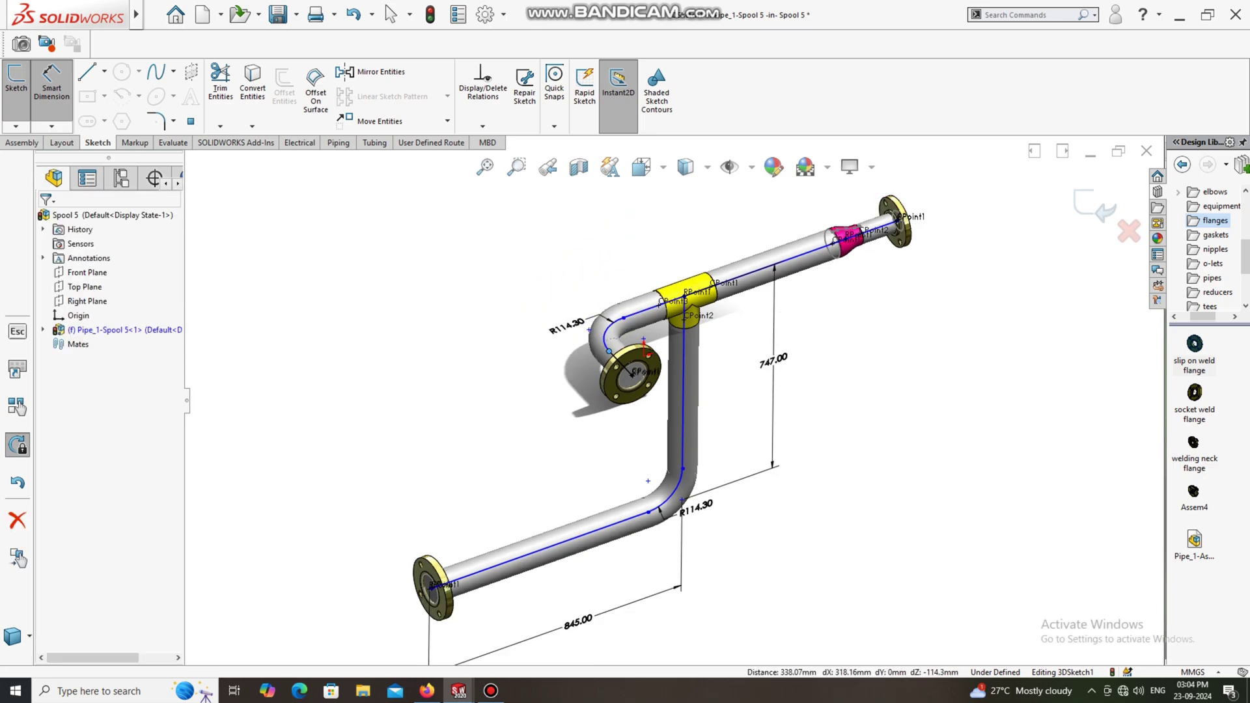
{"action": "mouse_move", "coordinate": [650, 261]}
{"action": "middle_mouse_down"}
{"action": "mouse_move", "coordinate": [606, 287]}
{"action": "mouse_move", "coordinate": [658, 331]}
{"action": "middle_mouse_up"}
{"action": "scroll", "coordinate": [676, 321], "scroll_direction": "down", "scroll_amount": 2}
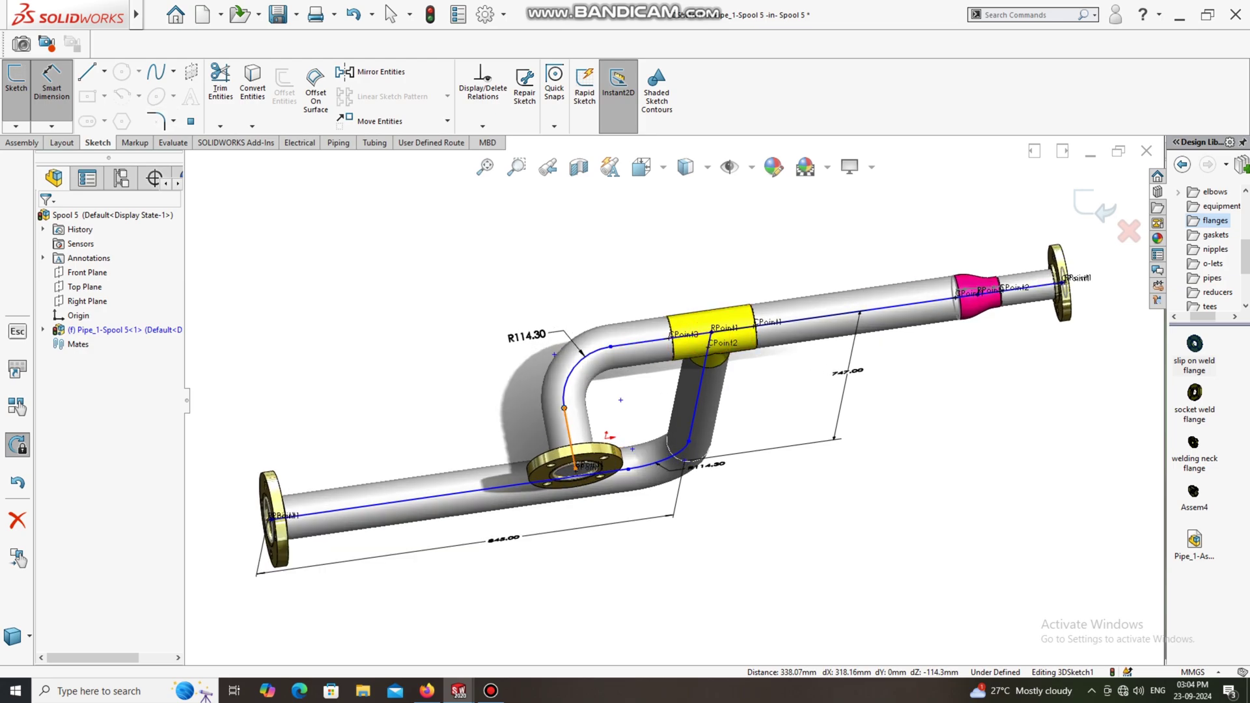
{"action": "left_click", "coordinate": [568, 435]}
{"action": "key", "text": "Escape"}
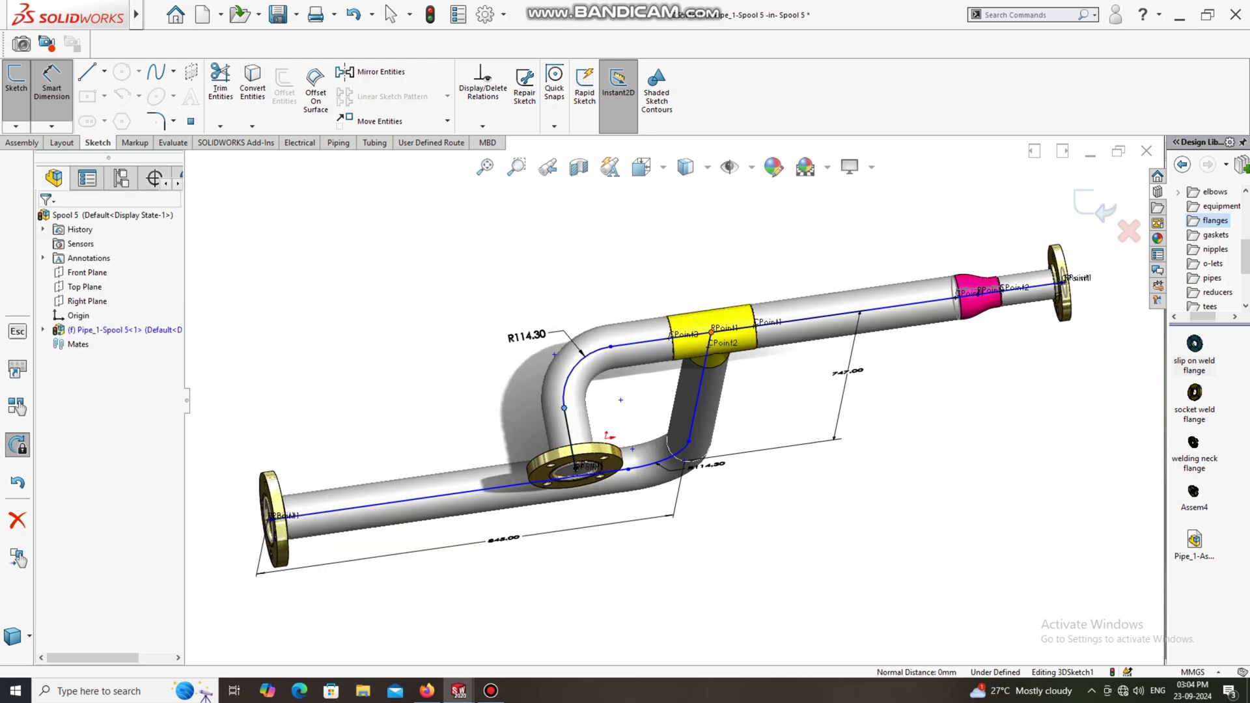
- Dimension the horizontal distance from the upper bend's flange-side end point to the tee's centre point as 200 mm
{"action": "left_click", "coordinate": [564, 409]}
{"action": "left_click", "coordinate": [711, 332]}
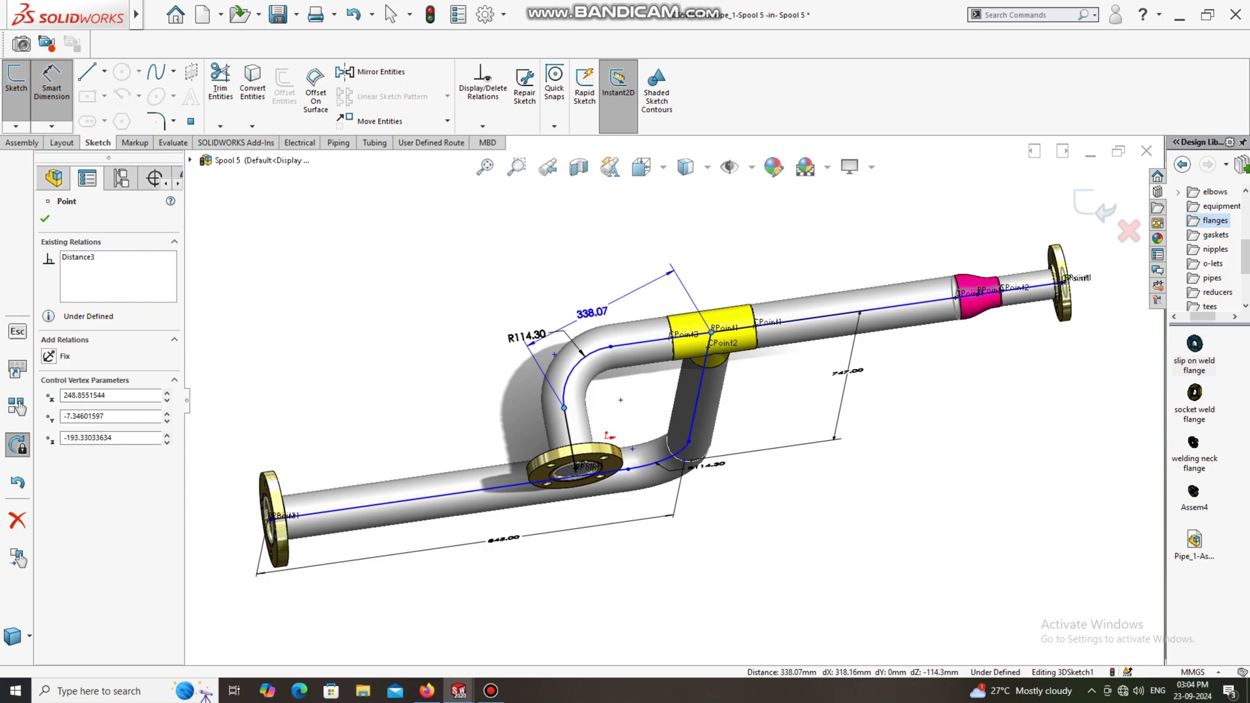
{"action": "middle_click_drag", "start_coordinate": [592, 314], "coordinate": [592, 263]}
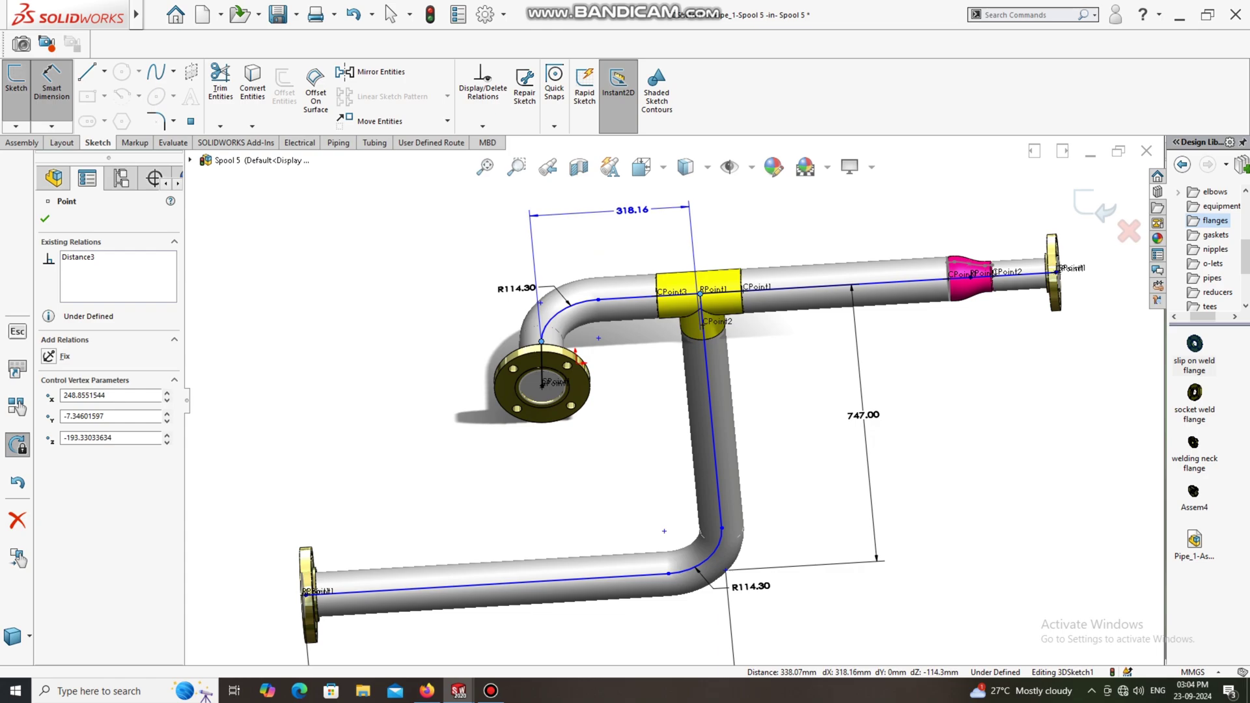
{"action": "left_click", "coordinate": [627, 226]}
{"action": "middle_click_drag", "start_coordinate": [605, 280], "coordinate": [648, 333]}
{"action": "middle_click_drag", "start_coordinate": [648, 230], "coordinate": [654, 229]}
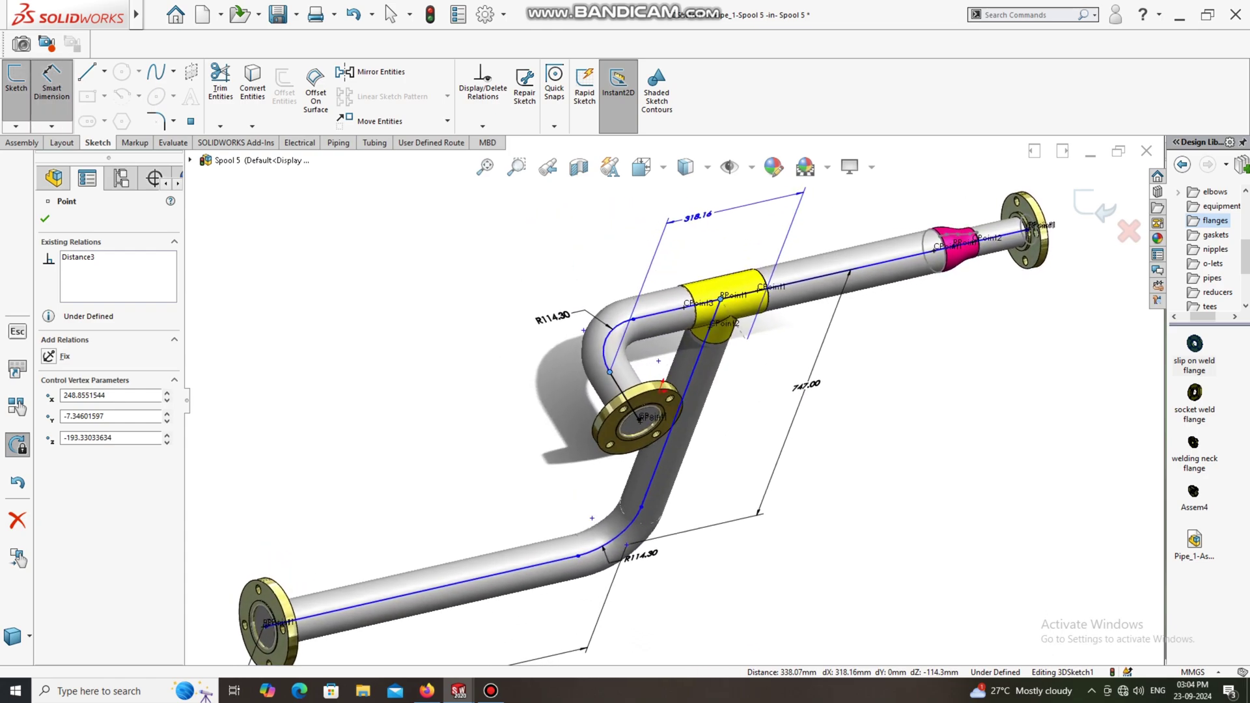
{"action": "left_click", "coordinate": [723, 213]}
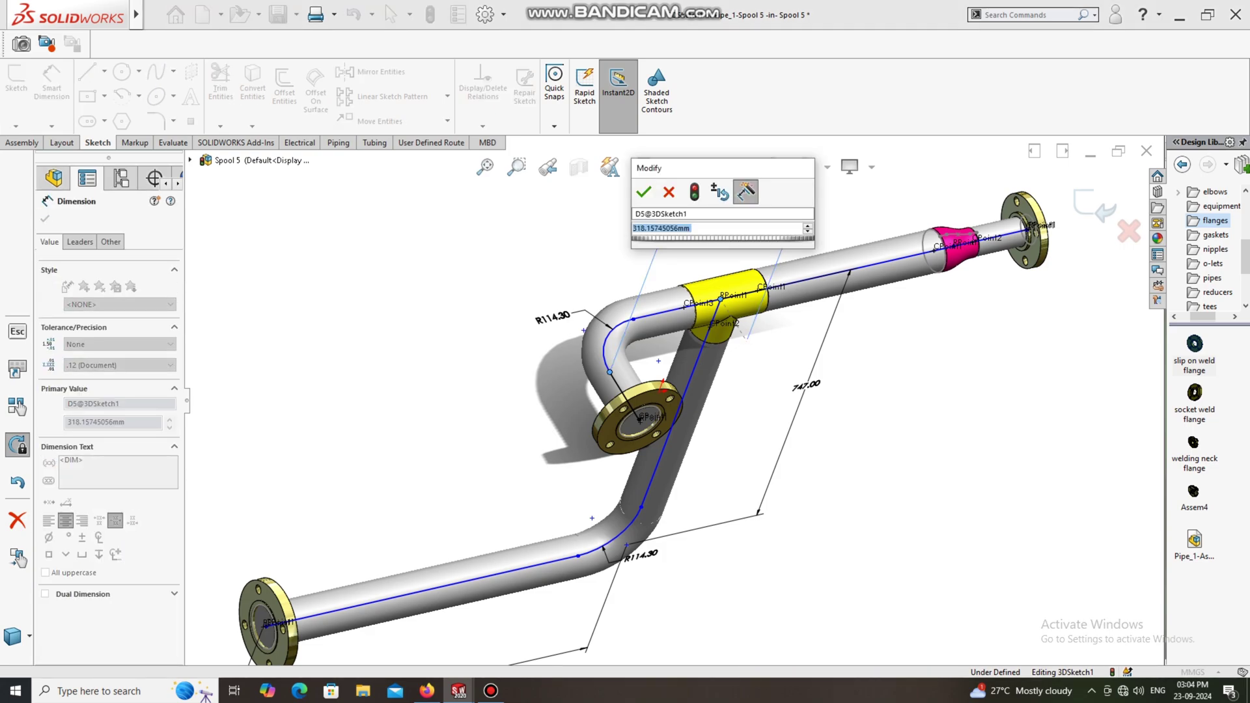
{"action": "type", "text": "200"}
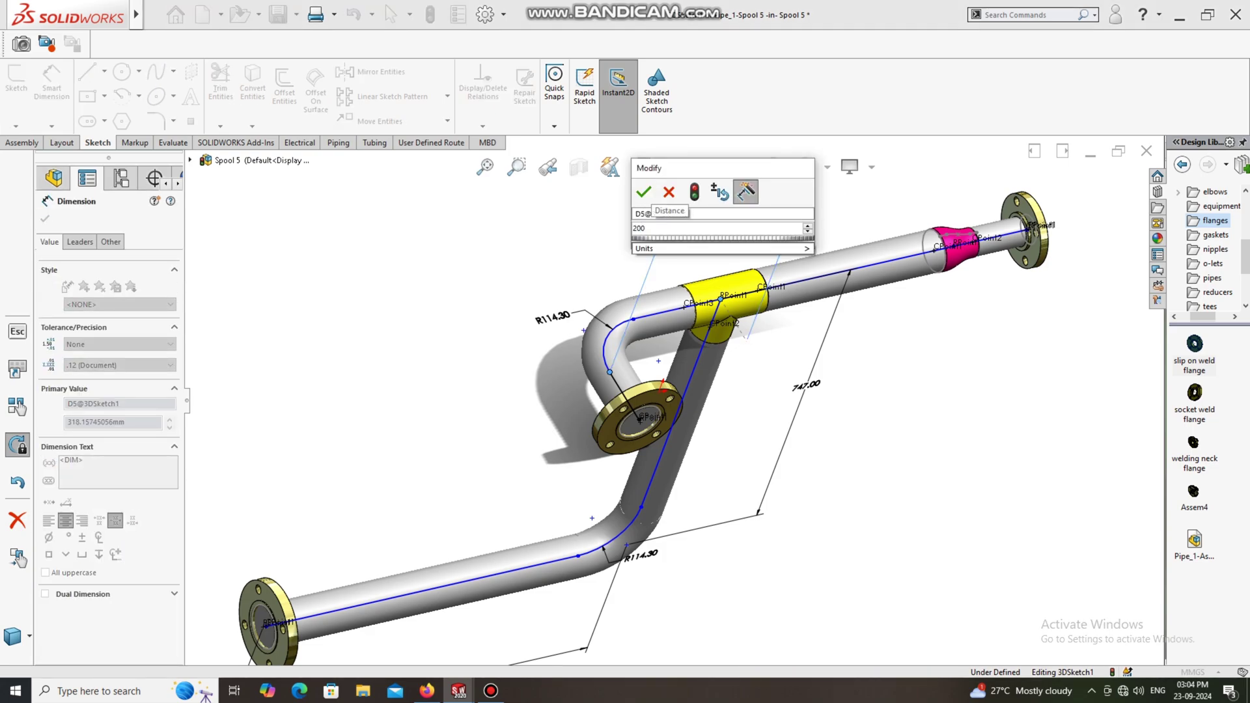
{"action": "key", "text": "Return"}
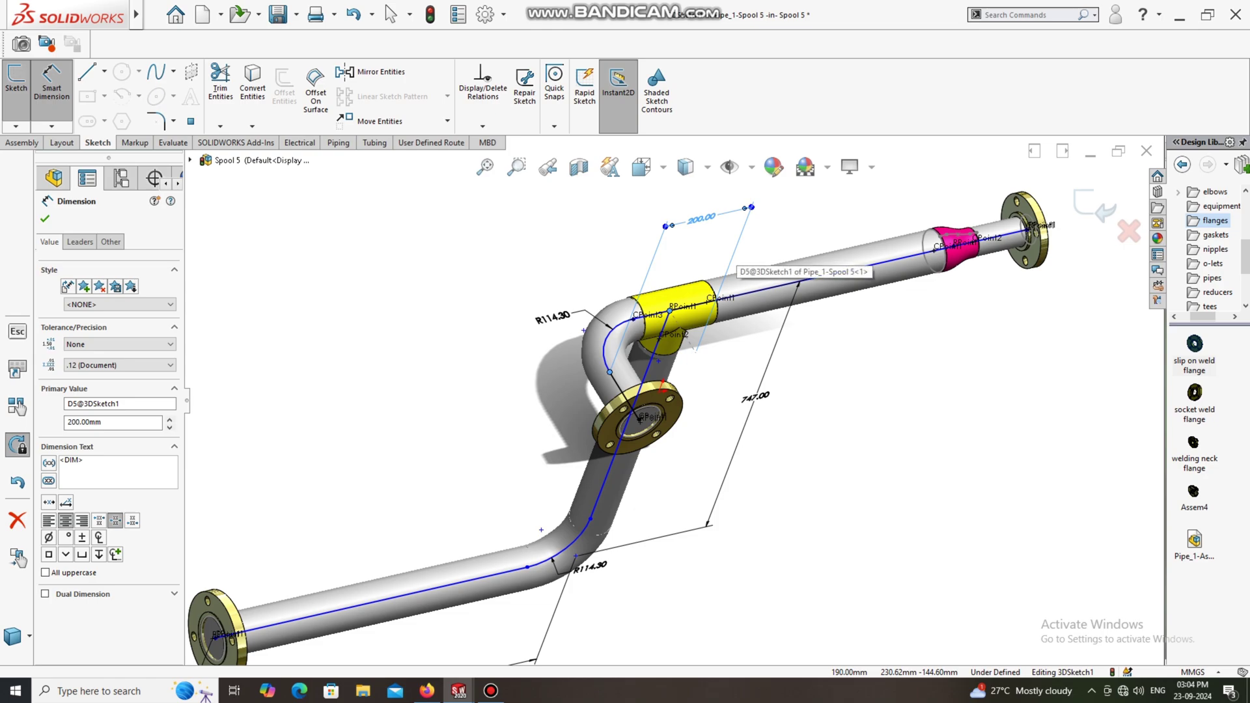
{"action": "key", "text": "Escape"}
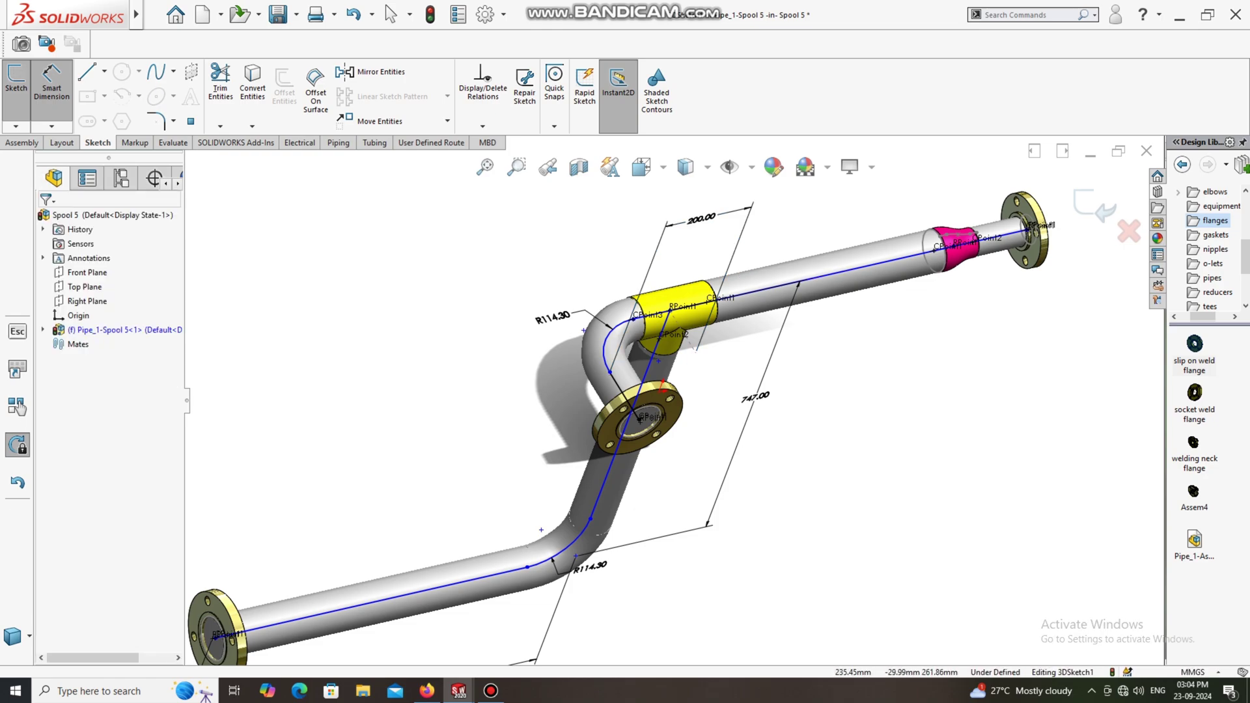
- Dimension the upper run from the tee's centre point to the face of the flange beyond the reducer as 983 mm
{"action": "scroll", "coordinate": [673, 413], "scroll_direction": "up", "scroll_amount": 3}
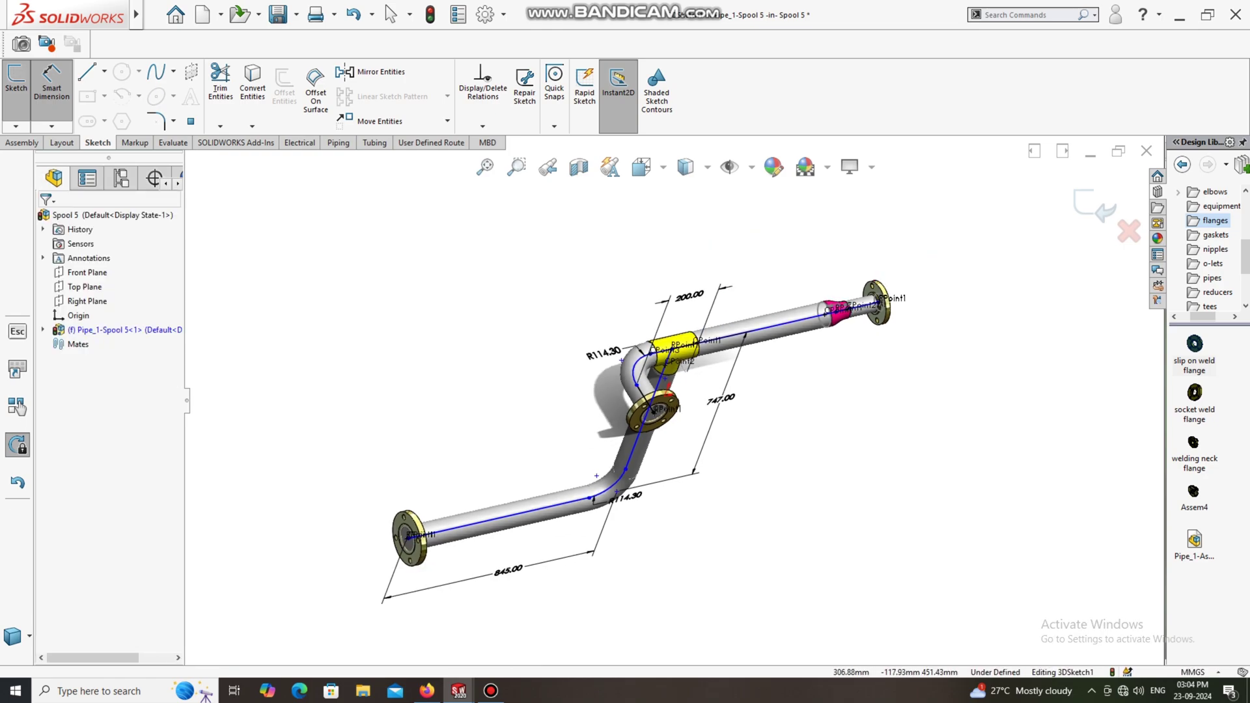
{"action": "middle_click_drag", "start_coordinate": [672, 413], "coordinate": [641, 380]}
{"action": "key", "text": "Escape"}
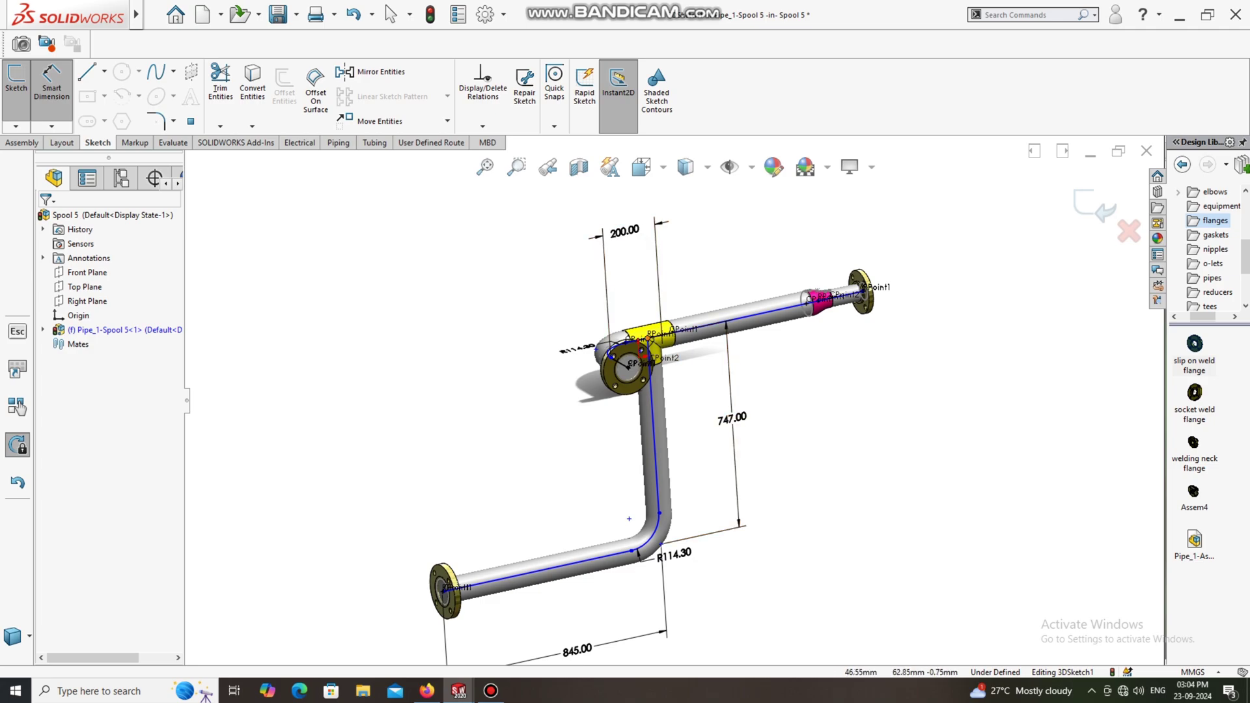
{"action": "left_click", "coordinate": [648, 339]}
{"action": "scroll", "coordinate": [884, 290], "scroll_direction": "down", "scroll_amount": 10}
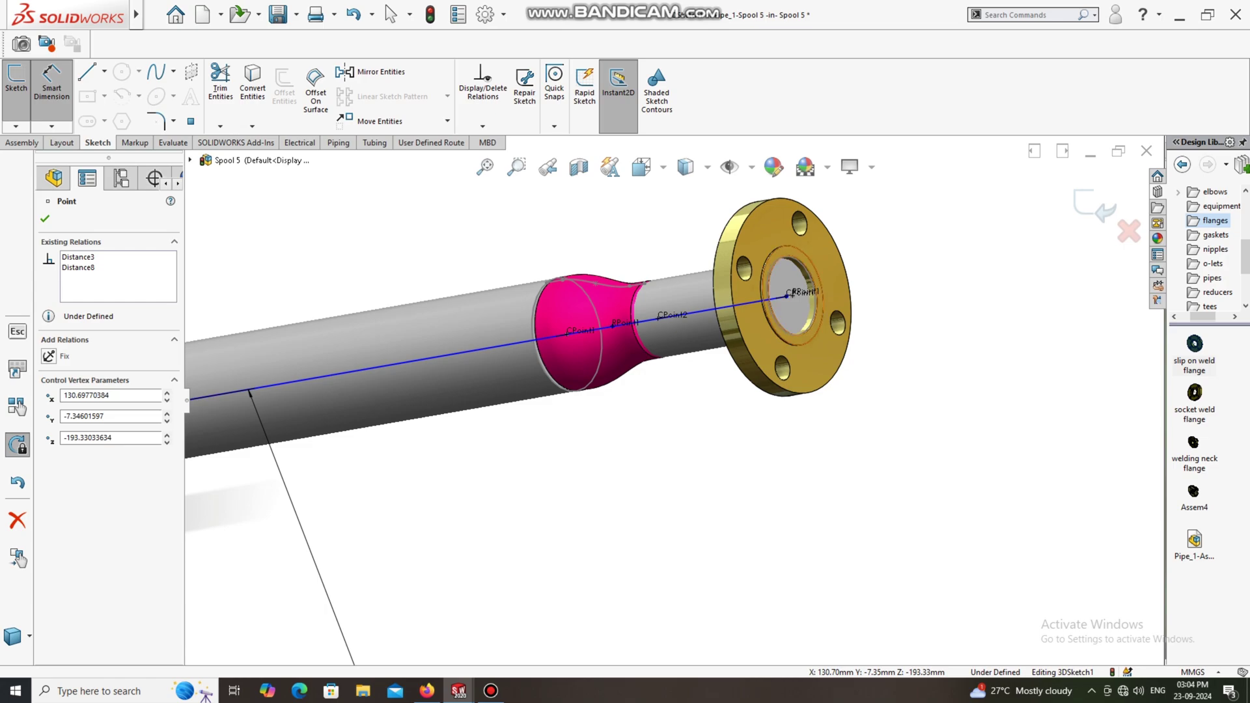
{"action": "scroll", "coordinate": [789, 295], "scroll_direction": "up", "scroll_amount": 8}
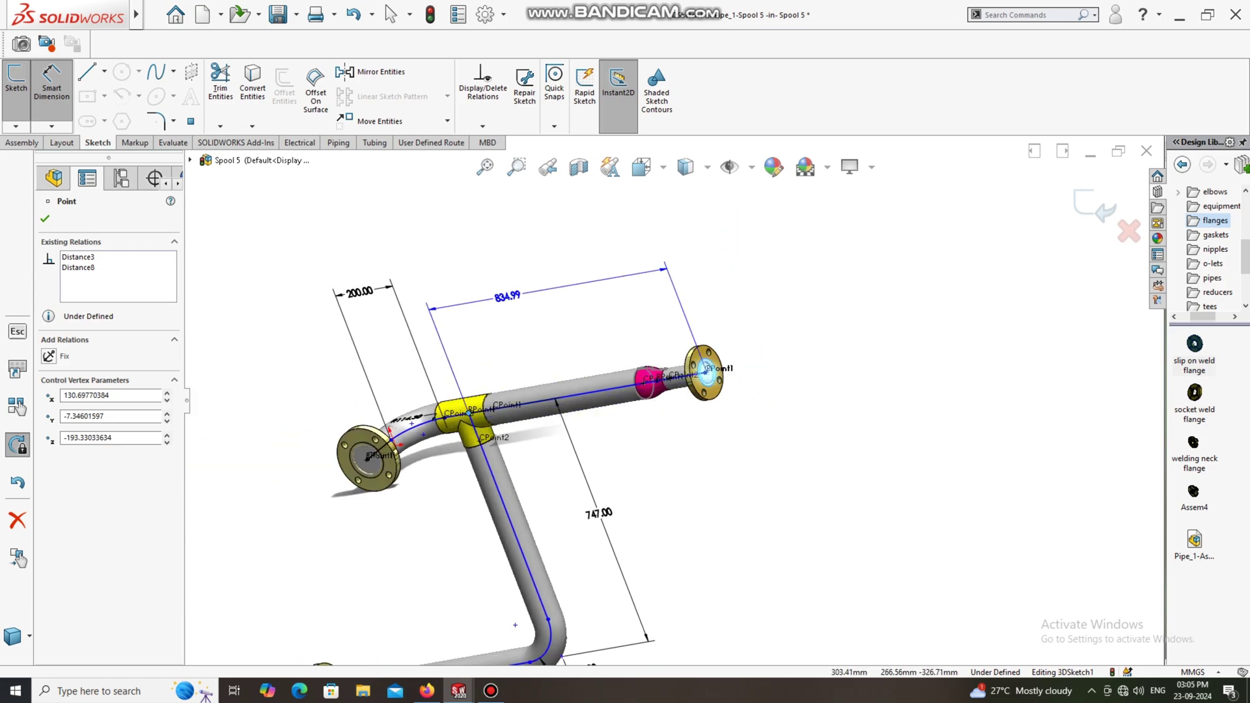
{"action": "middle_click_drag", "start_coordinate": [723, 312], "coordinate": [817, 317]}
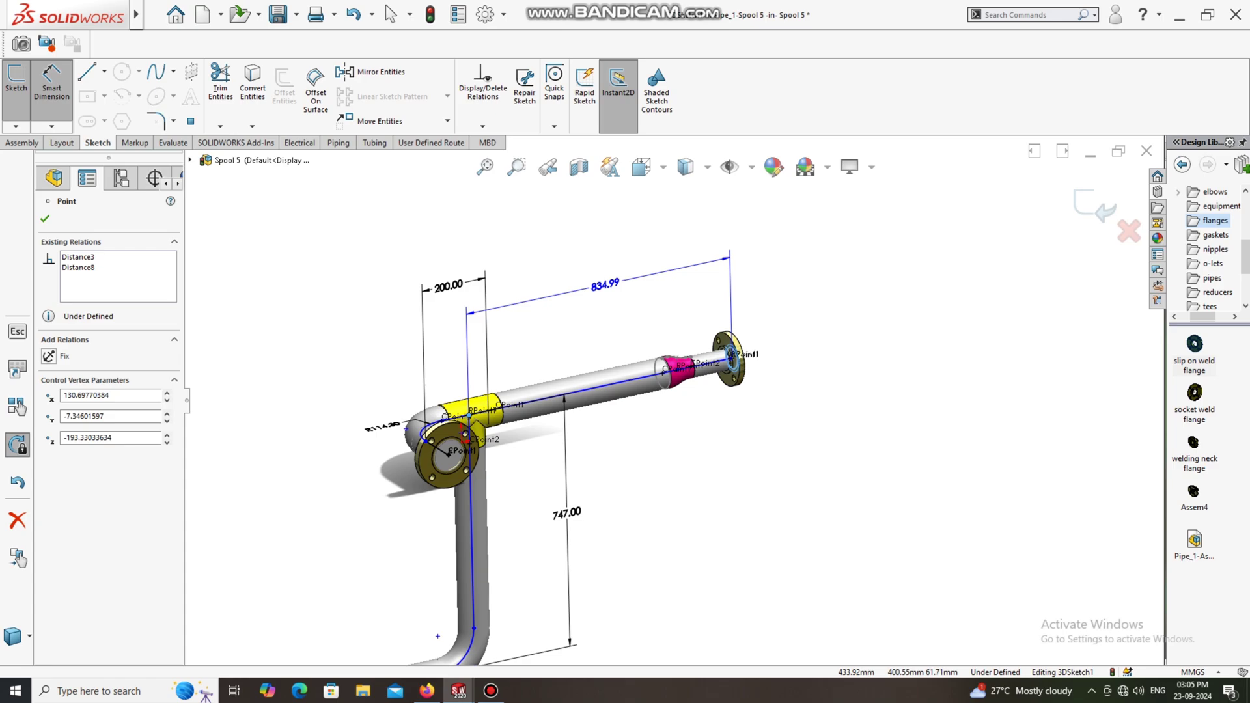
{"action": "double_click", "coordinate": [605, 285]}
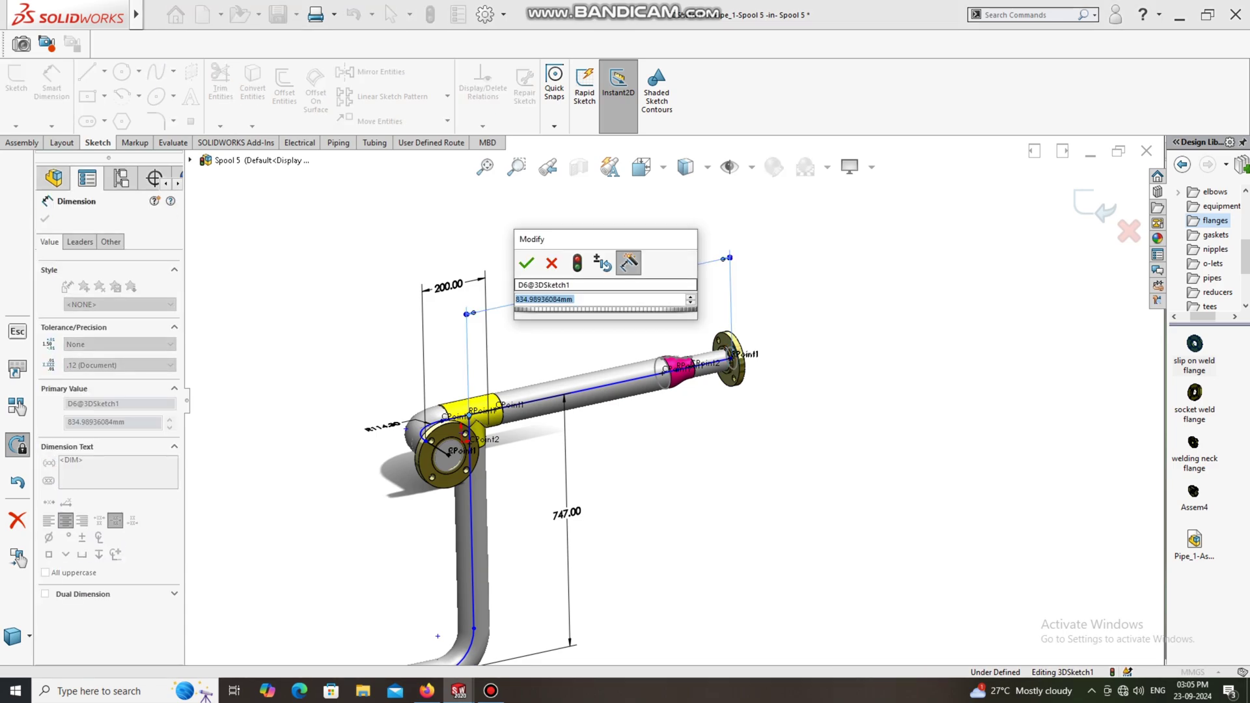
{"action": "type", "text": "8"}
{"action": "key", "text": "BackSpace"}
{"action": "type", "text": "="}
{"action": "key", "text": "BackSpace"}
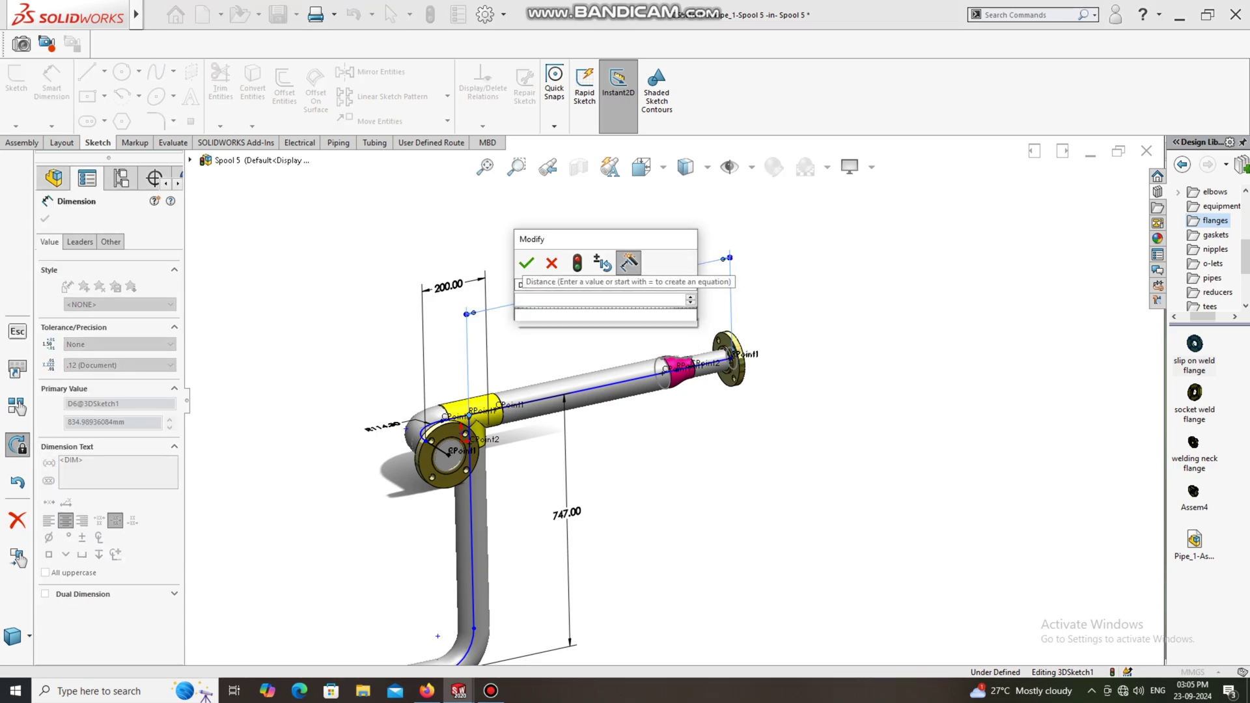
{"action": "type", "text": "9"}
{"action": "type", "text": "00"}
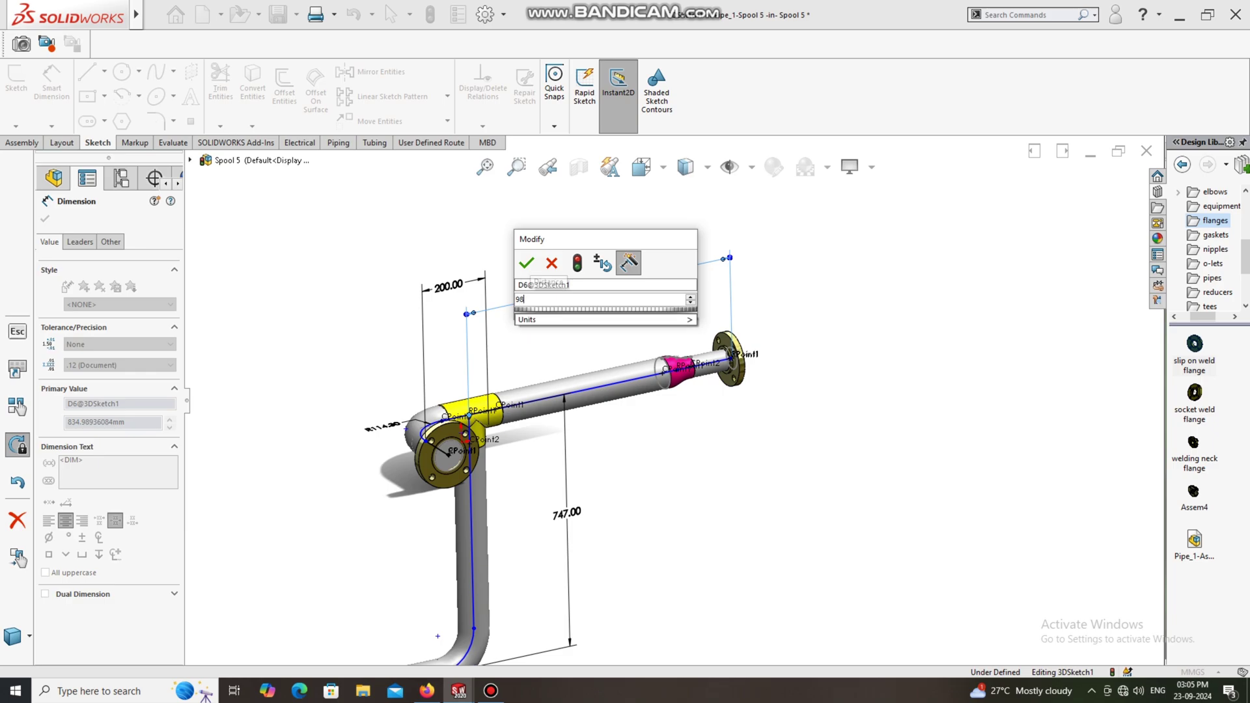
{"action": "key", "text": "Return"}
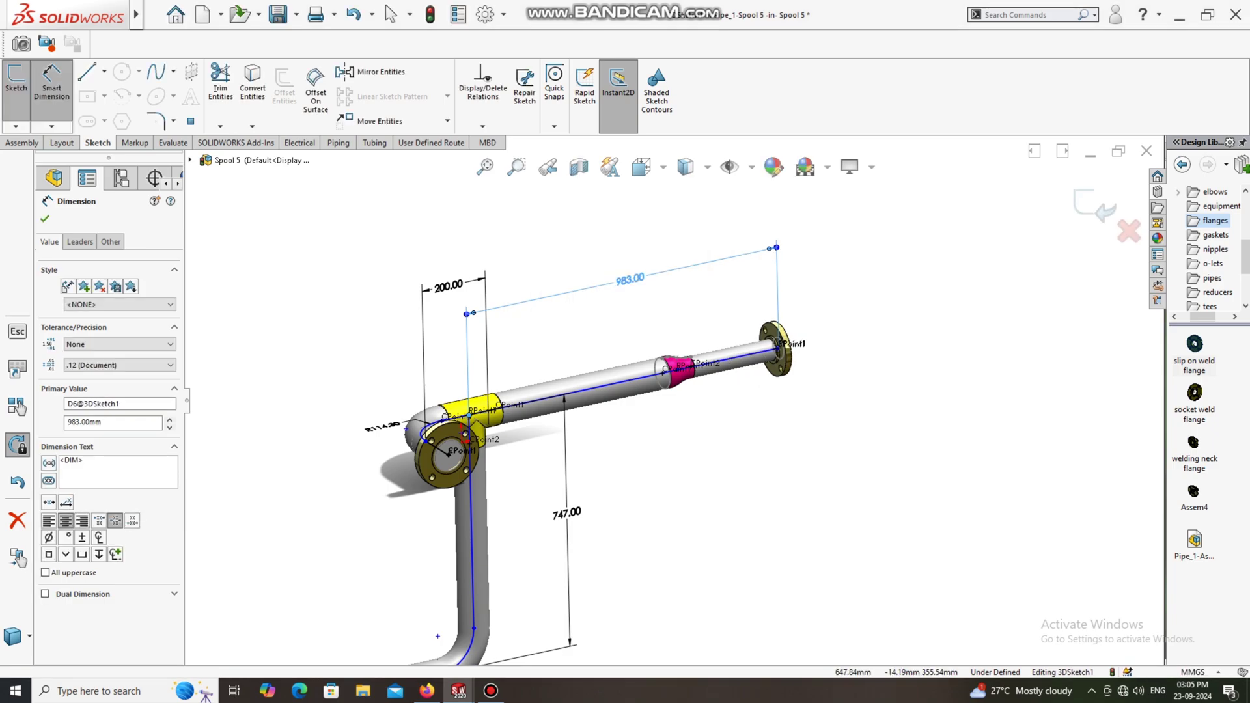
{"action": "key", "text": "Escape"}
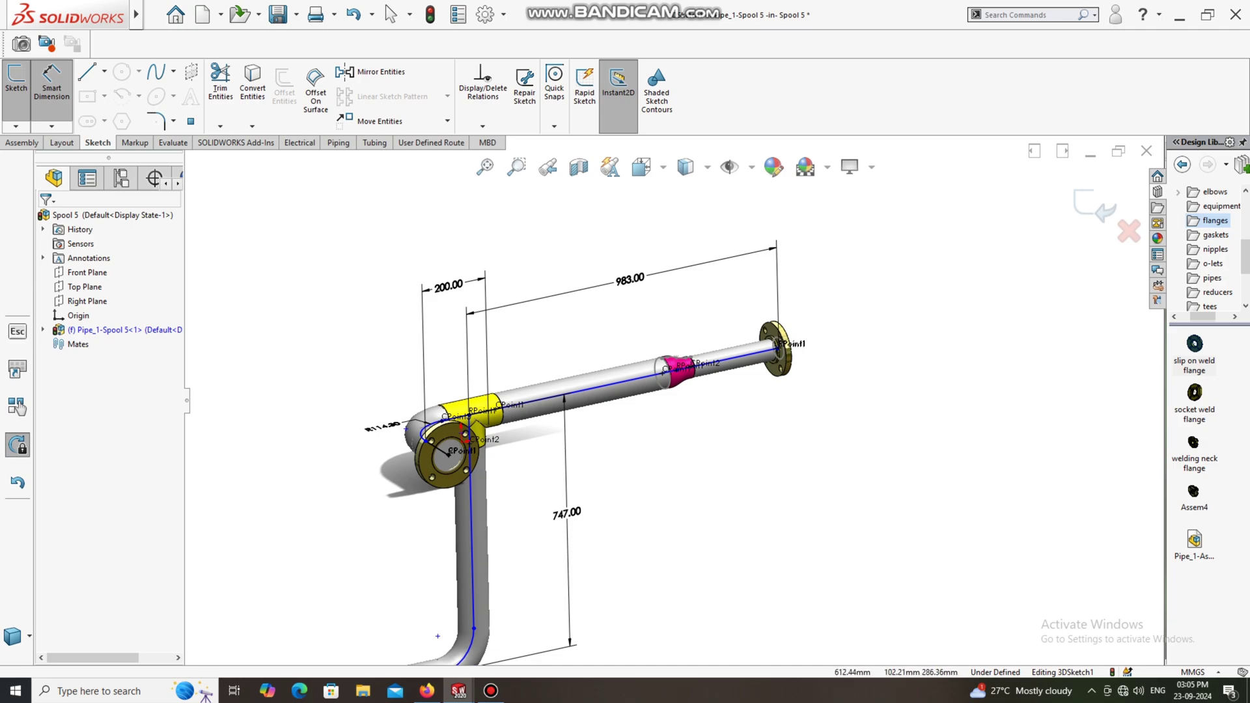
- Dimension the distance from the upper bend's tee-side end point to the first flange's face as 469 mm
{"action": "scroll", "coordinate": [707, 396], "scroll_direction": "down", "scroll_amount": 2}
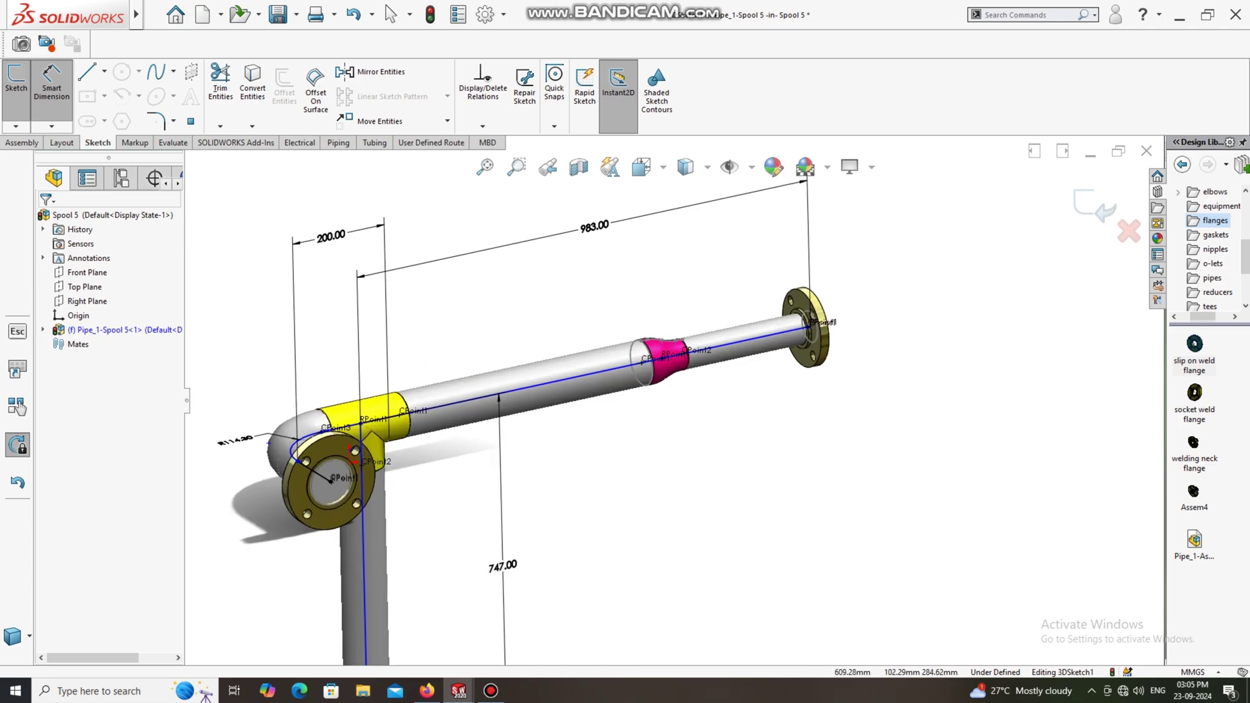
{"action": "scroll", "coordinate": [667, 399], "scroll_direction": "up", "scroll_amount": 1}
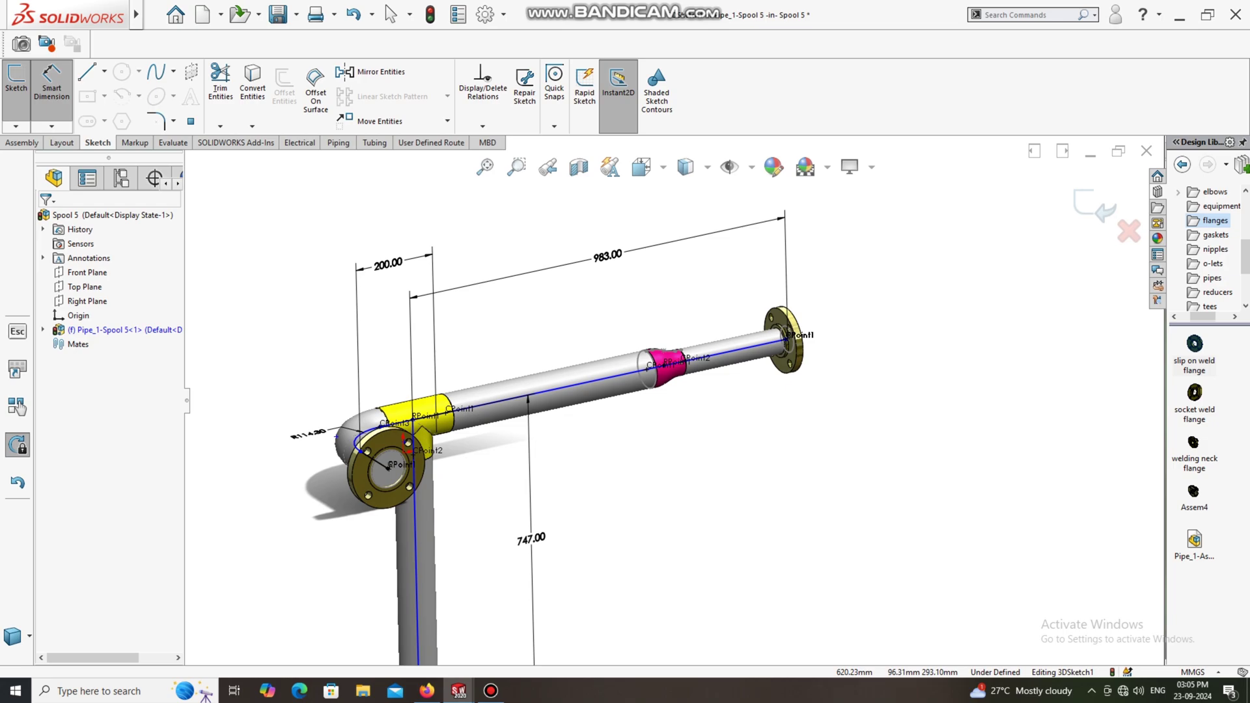
{"action": "scroll", "coordinate": [671, 401], "scroll_direction": "up", "scroll_amount": 3}
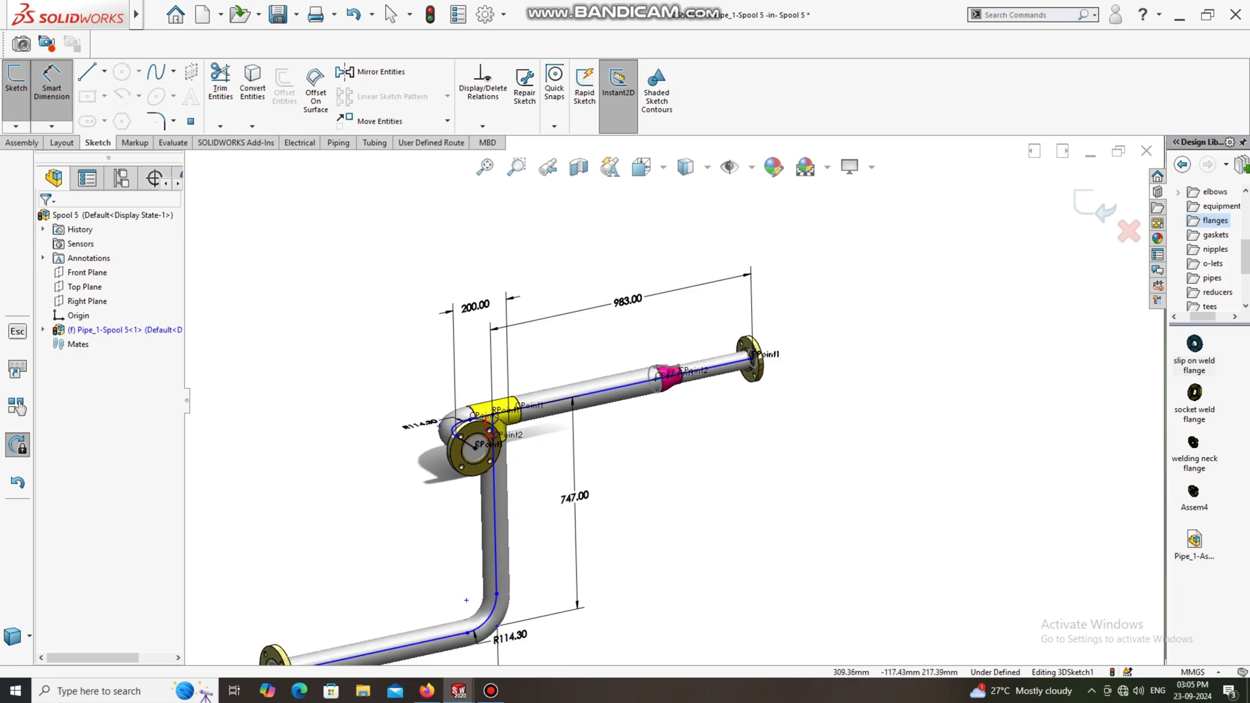
{"action": "middle_click_drag", "start_coordinate": [365, 403], "coordinate": [553, 410]}
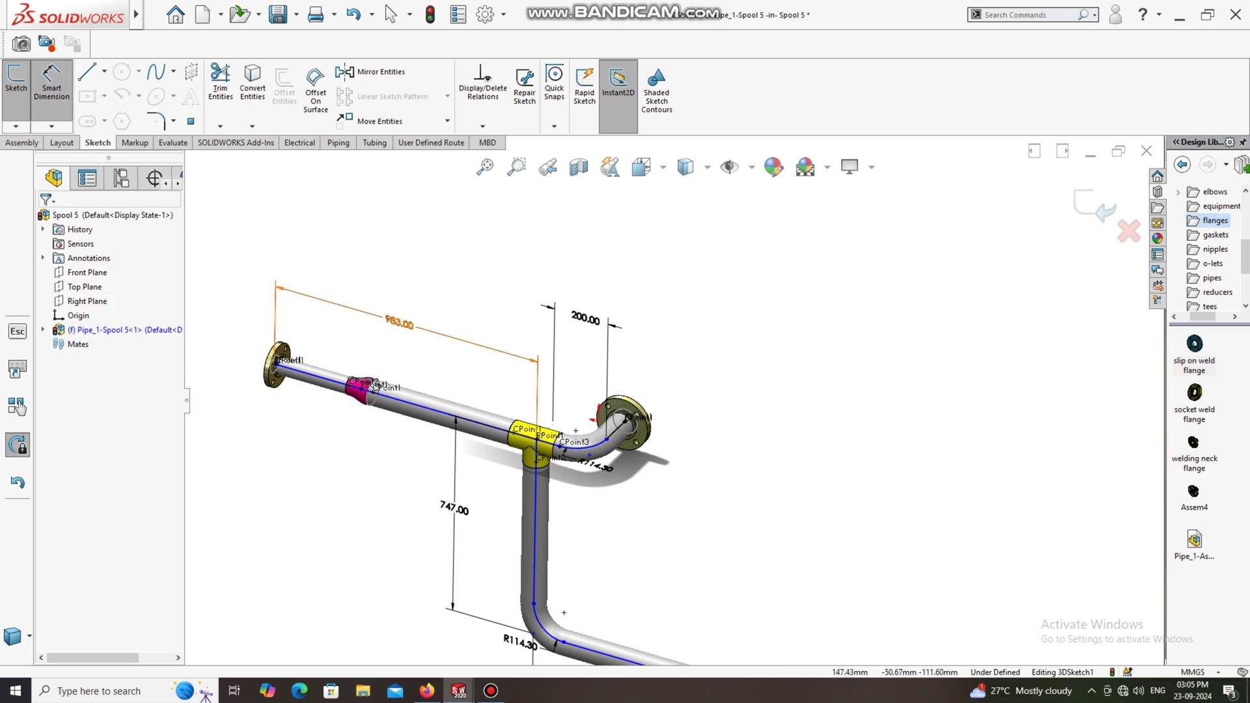
{"action": "scroll", "coordinate": [518, 446], "scroll_direction": "down", "scroll_amount": 4}
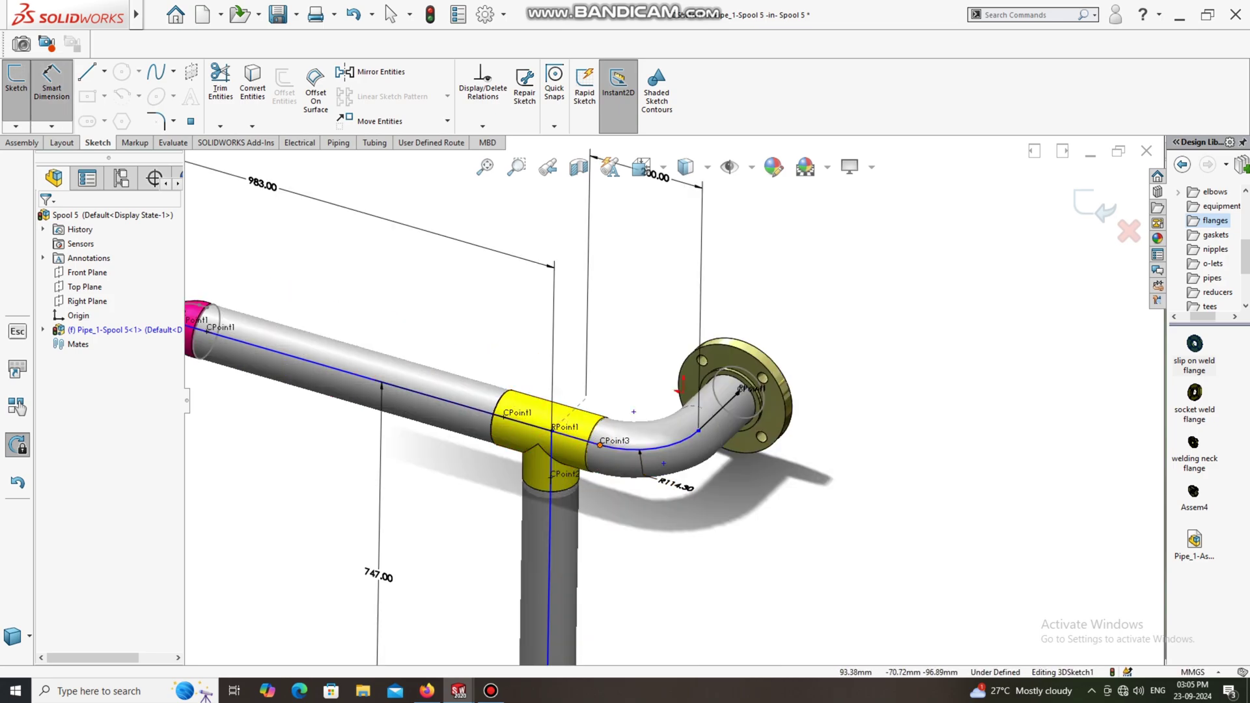
{"action": "left_click", "coordinate": [599, 445]}
{"action": "scroll", "coordinate": [600, 445], "scroll_direction": "up", "scroll_amount": 2}
{"action": "mouse_move", "coordinate": [600, 445]}
{"action": "middle_mouse_down"}
{"action": "mouse_move", "coordinate": [417, 465]}
{"action": "mouse_move", "coordinate": [407, 456]}
{"action": "middle_mouse_up"}
{"action": "scroll", "coordinate": [606, 427], "scroll_direction": "down", "scroll_amount": 4}
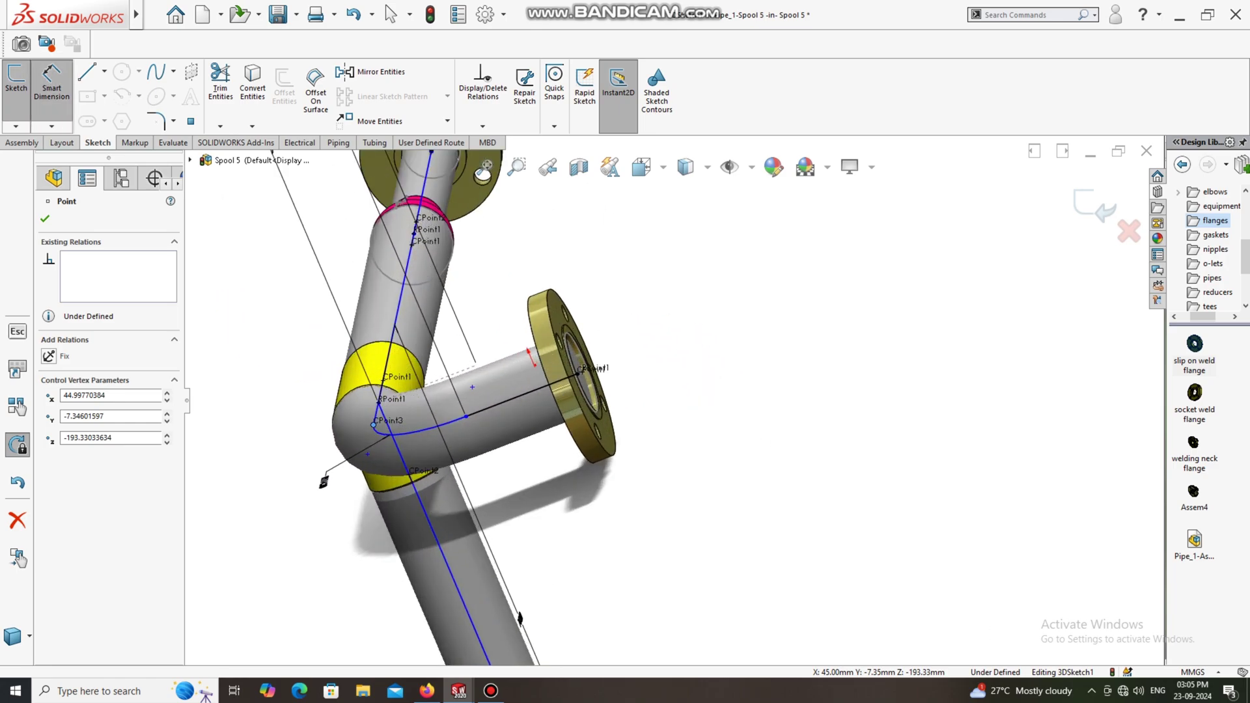
{"action": "scroll", "coordinate": [581, 421], "scroll_direction": "down", "scroll_amount": 5}
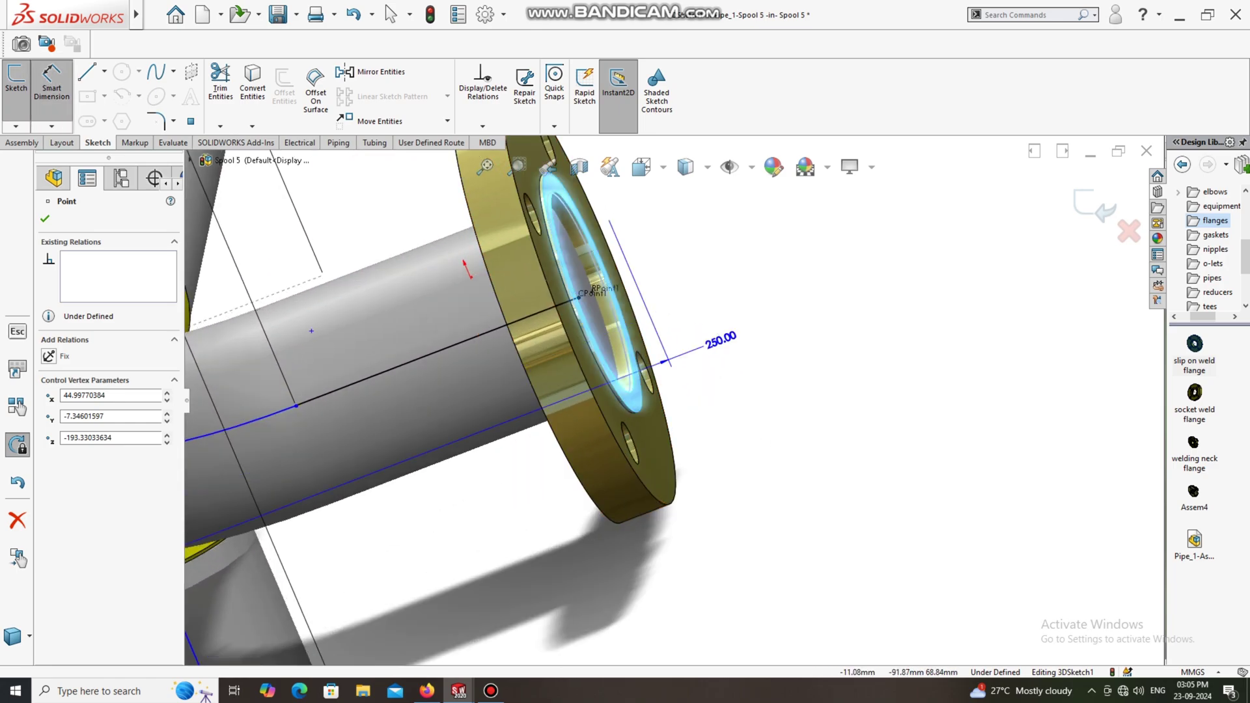
{"action": "scroll", "coordinate": [679, 401], "scroll_direction": "up", "scroll_amount": 7}
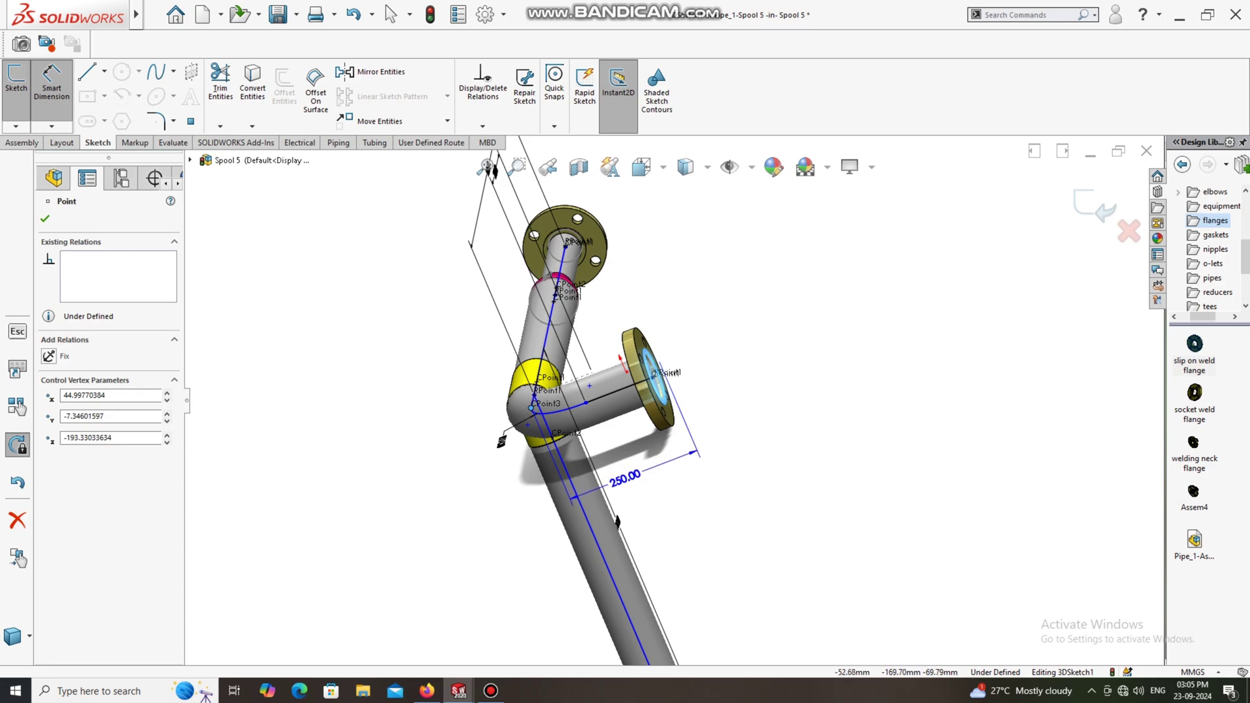
{"action": "middle_click_drag", "start_coordinate": [663, 473], "coordinate": [701, 463]}
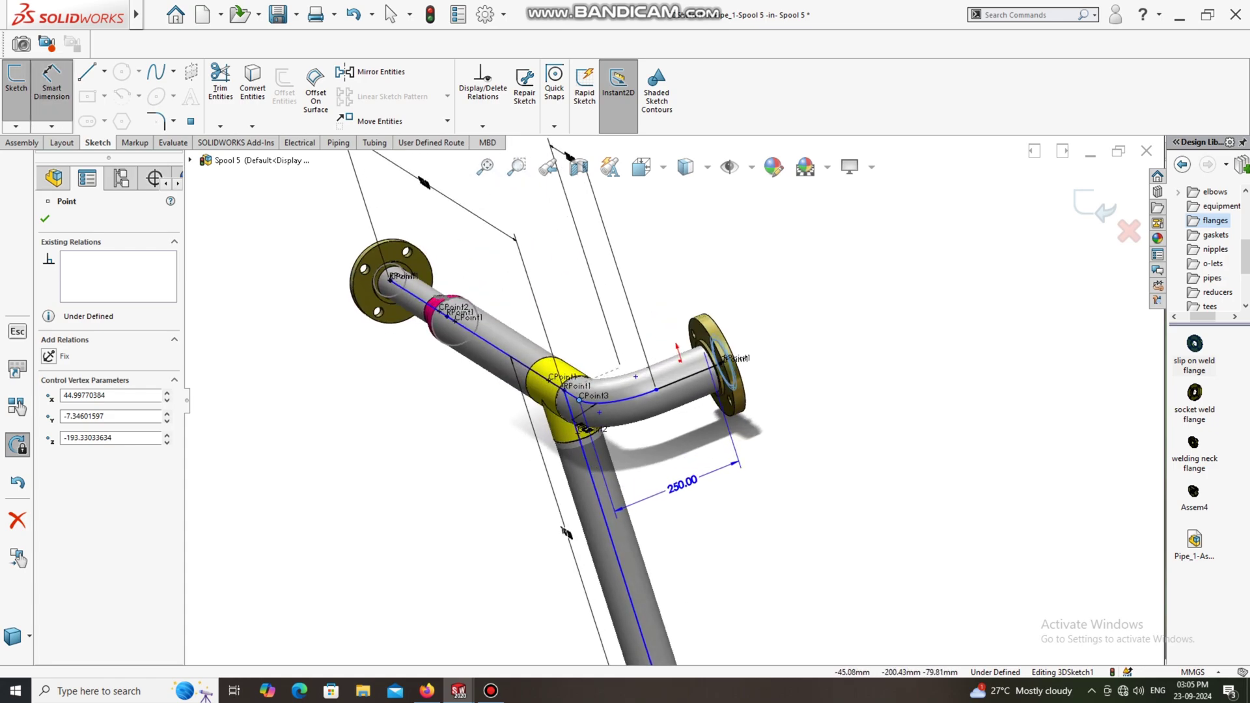
{"action": "left_click", "coordinate": [688, 485]}
{"action": "double_click", "coordinate": [687, 483]}
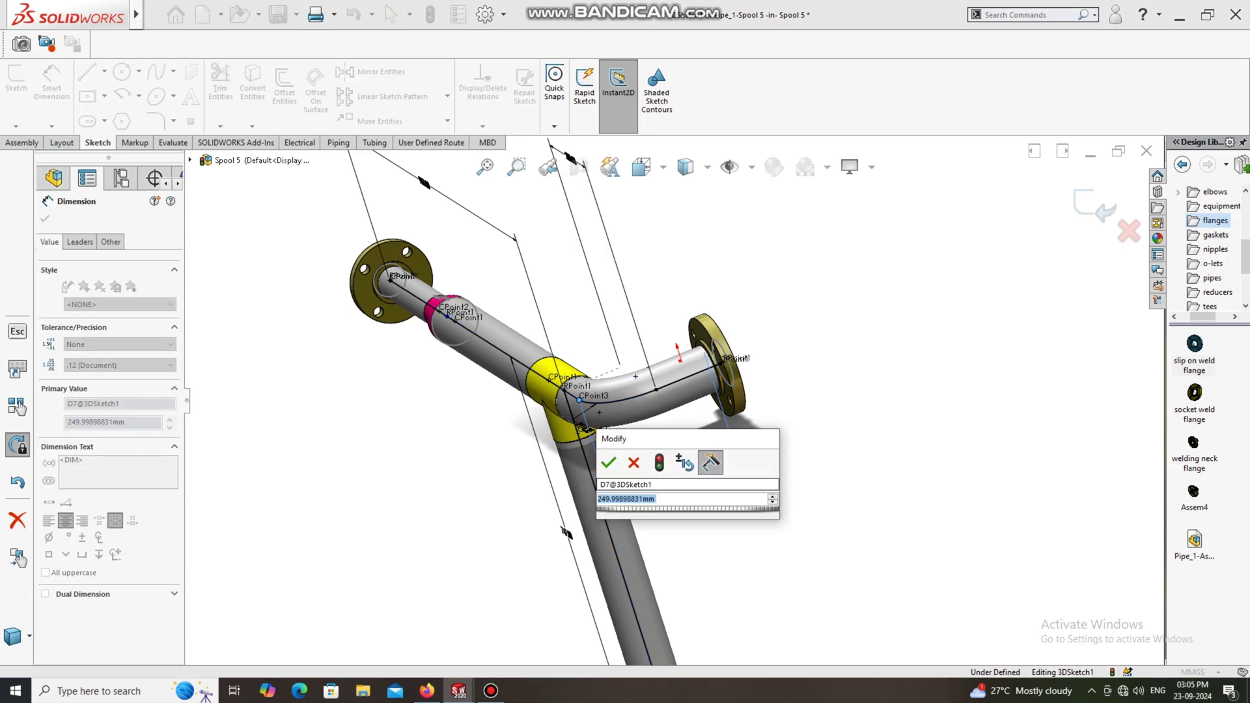
{"action": "type", "text": "250"}
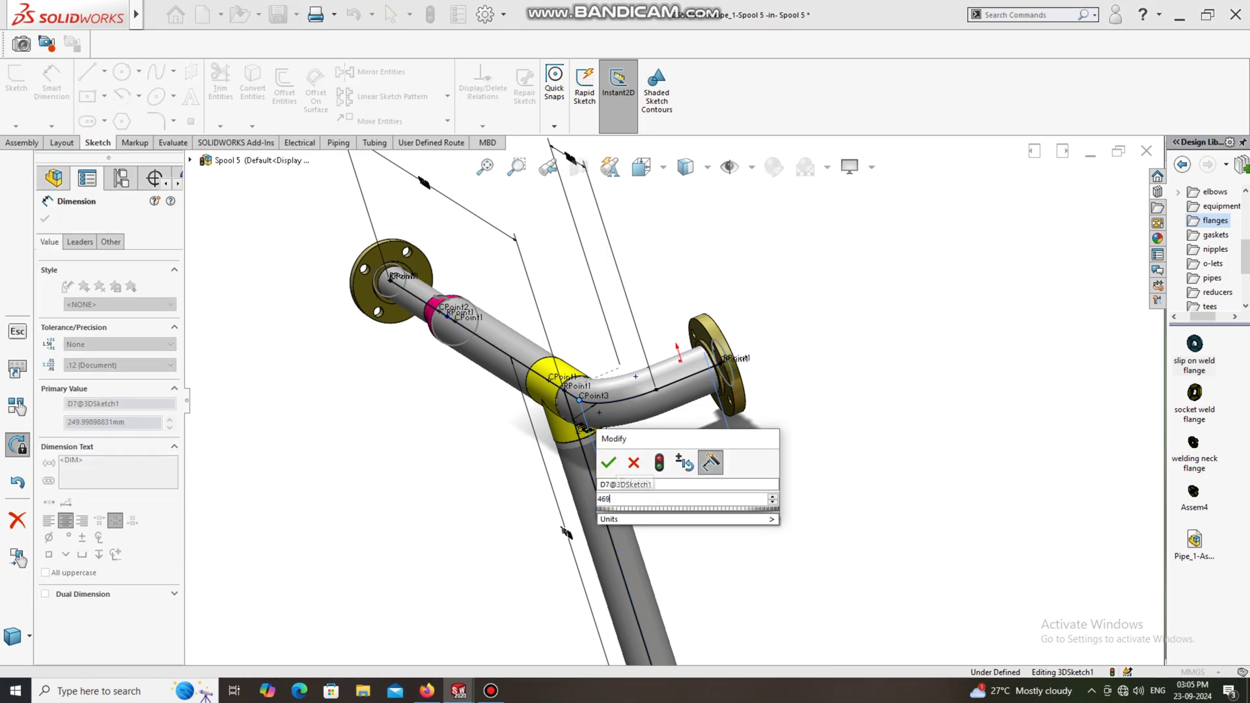
{"action": "key", "text": "Return"}
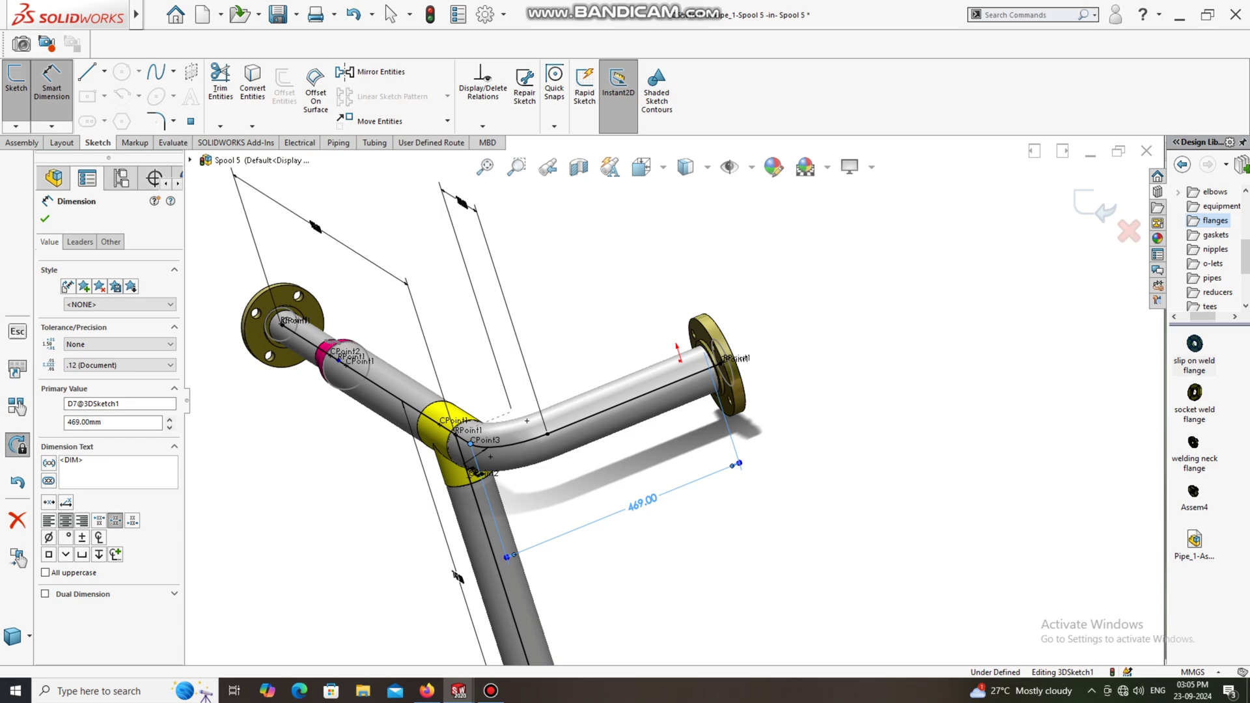
{"action": "left_click", "coordinate": [768, 502]}
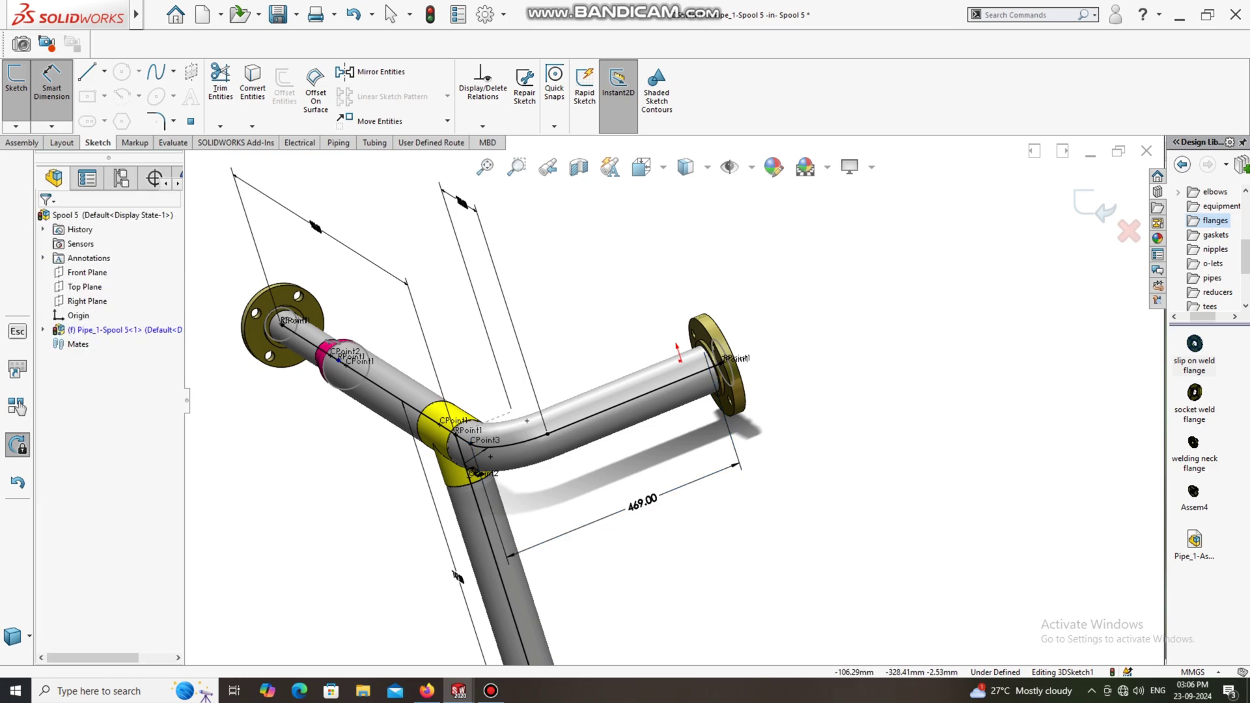
- Dimension the distance from the reducer's centre point to the adjacent flange on the upper run as 100 mm
{"action": "scroll", "coordinate": [674, 400], "scroll_direction": "up", "scroll_amount": 3}
{"action": "middle_click_drag", "start_coordinate": [625, 404], "coordinate": [820, 391]}
{"action": "middle_click_drag", "start_coordinate": [580, 462], "coordinate": [617, 479]}
{"action": "scroll", "coordinate": [617, 479], "scroll_direction": "up", "scroll_amount": 1}
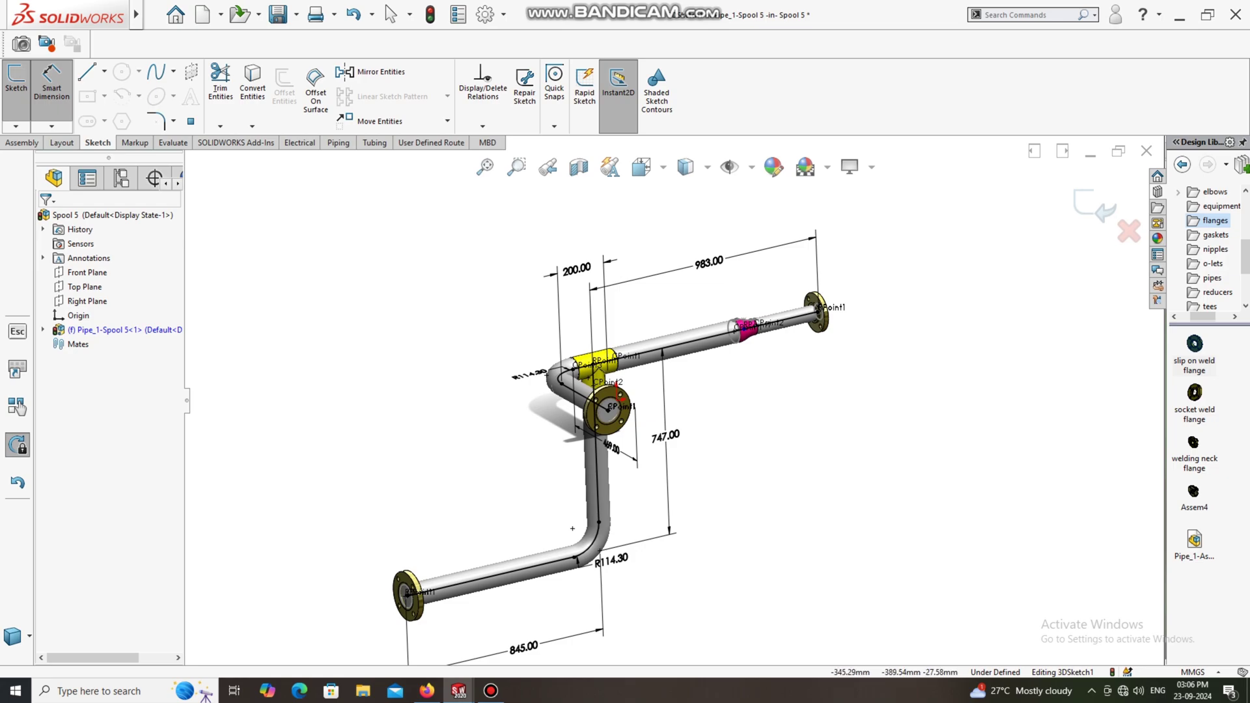
{"action": "scroll", "coordinate": [507, 542], "scroll_direction": "down", "scroll_amount": 1}
{"action": "scroll", "coordinate": [506, 542], "scroll_direction": "up", "scroll_amount": 1}
{"action": "middle_click_drag", "start_coordinate": [507, 542], "coordinate": [508, 537]}
{"action": "key", "text": "Escape"}
{"action": "scroll", "coordinate": [566, 577], "scroll_direction": "up", "scroll_amount": 1}
{"action": "scroll", "coordinate": [567, 583], "scroll_direction": "down", "scroll_amount": 1}
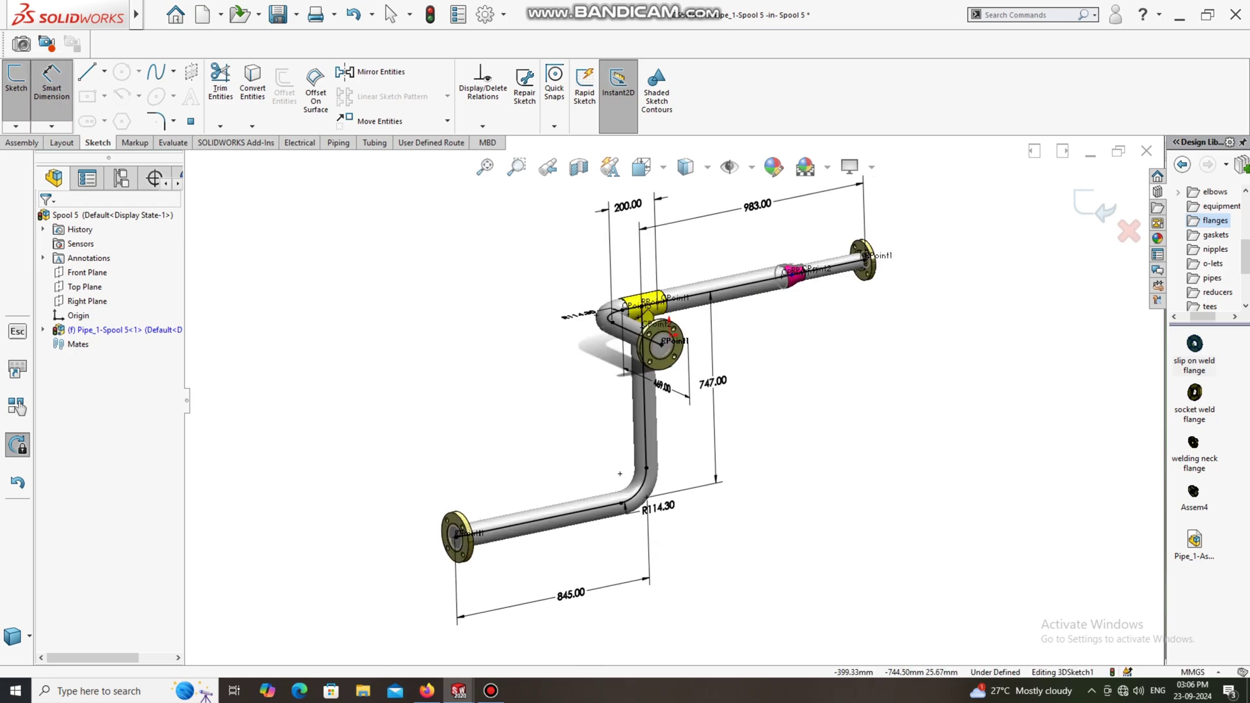
{"action": "scroll", "coordinate": [640, 396], "scroll_direction": "down", "scroll_amount": 1}
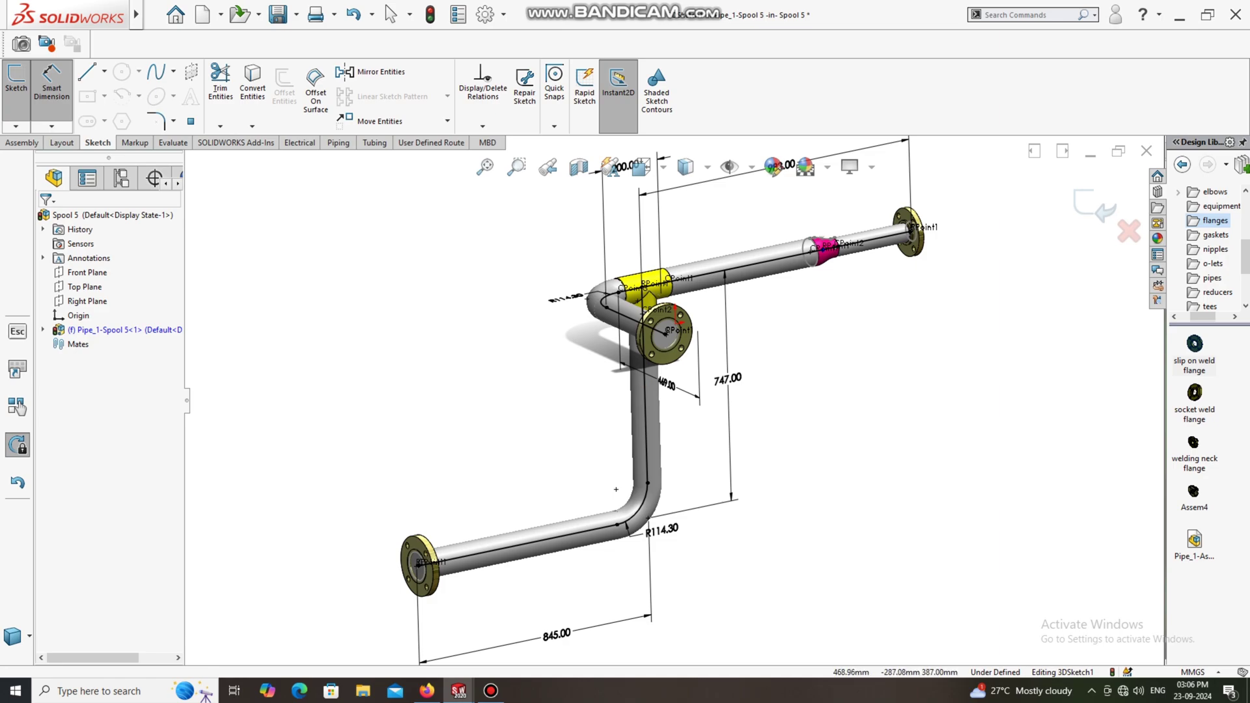
{"action": "scroll", "coordinate": [745, 350], "scroll_direction": "up", "scroll_amount": 1}
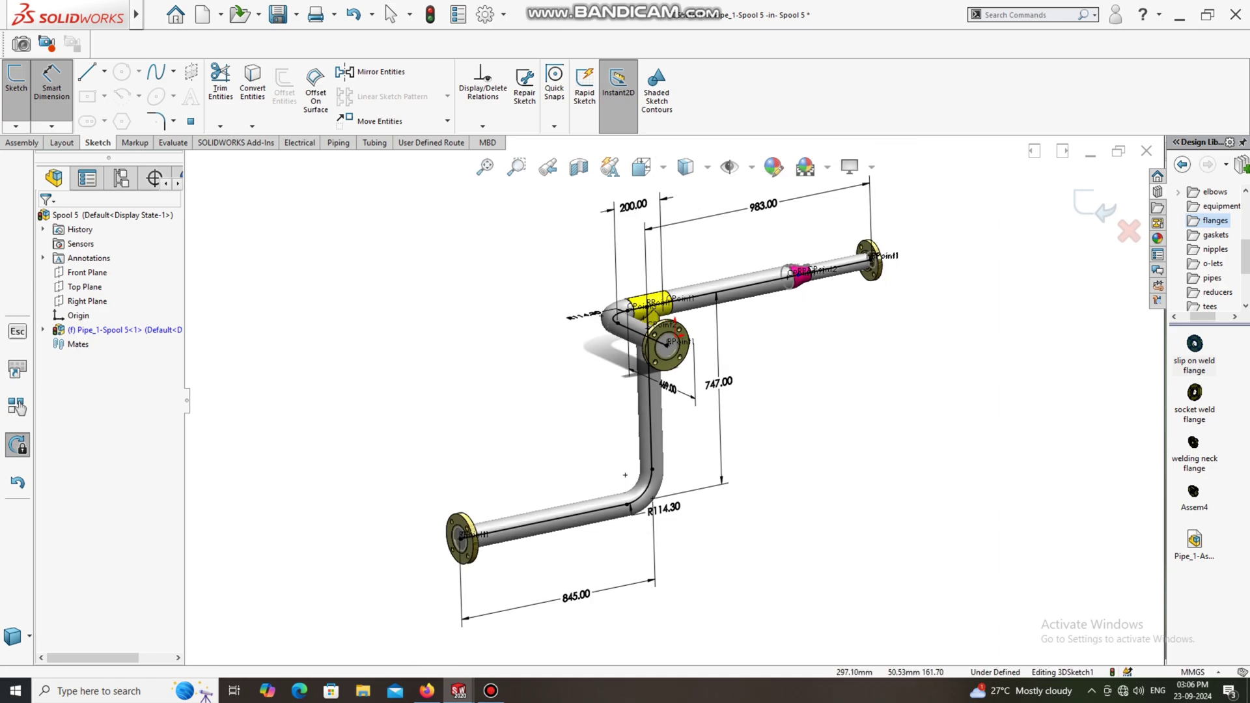
{"action": "left_click", "coordinate": [841, 265]}
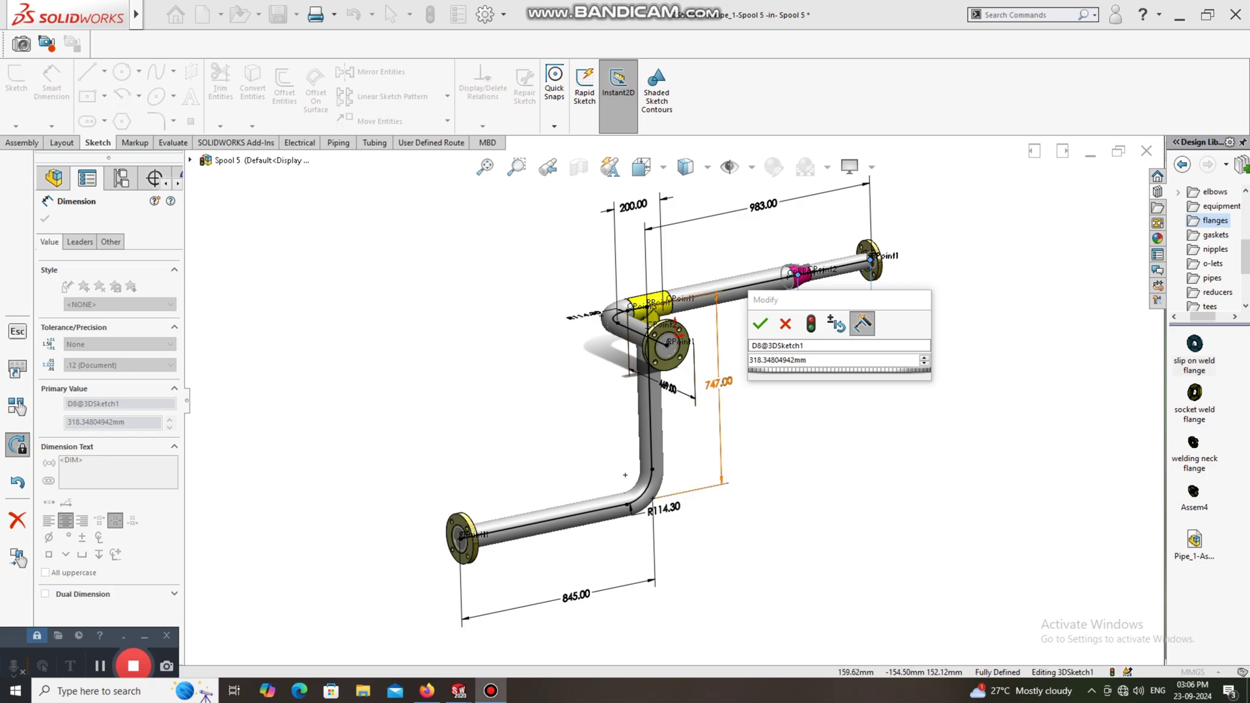
{"action": "left_click", "coordinate": [760, 324]}
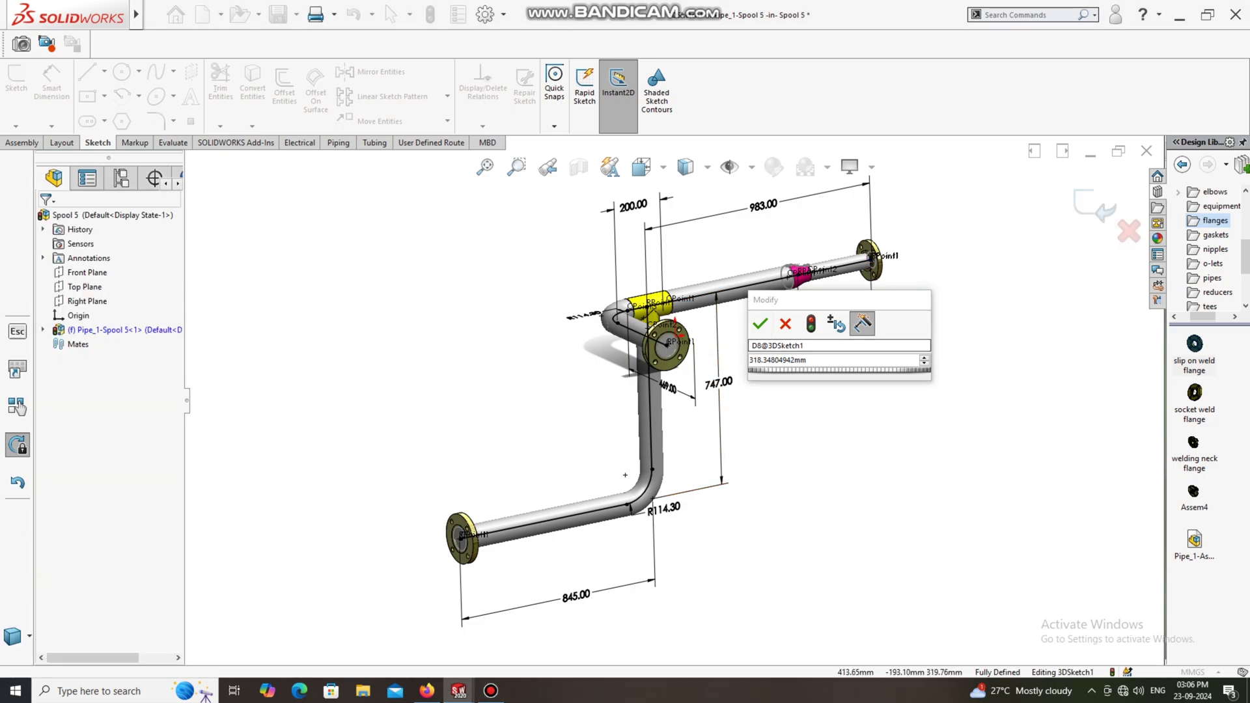
{"action": "type", "text": "1"}
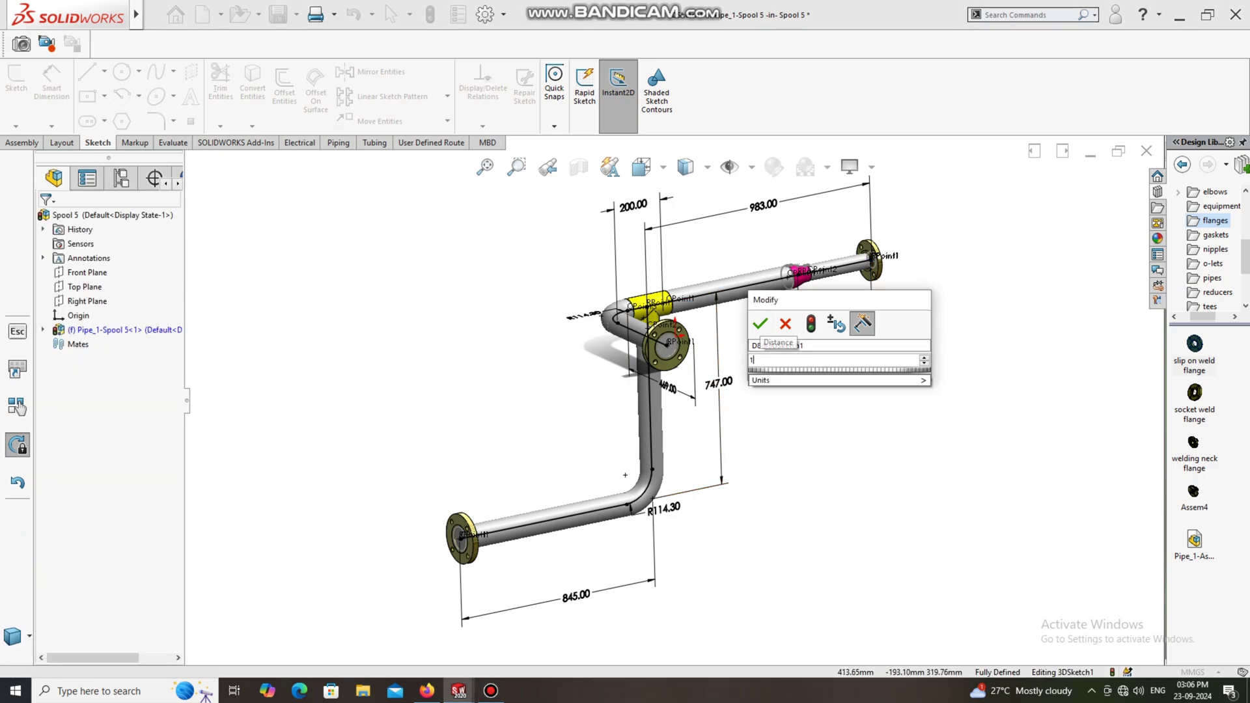
{"action": "type", "text": "00"}
{"action": "key", "text": "Return"}
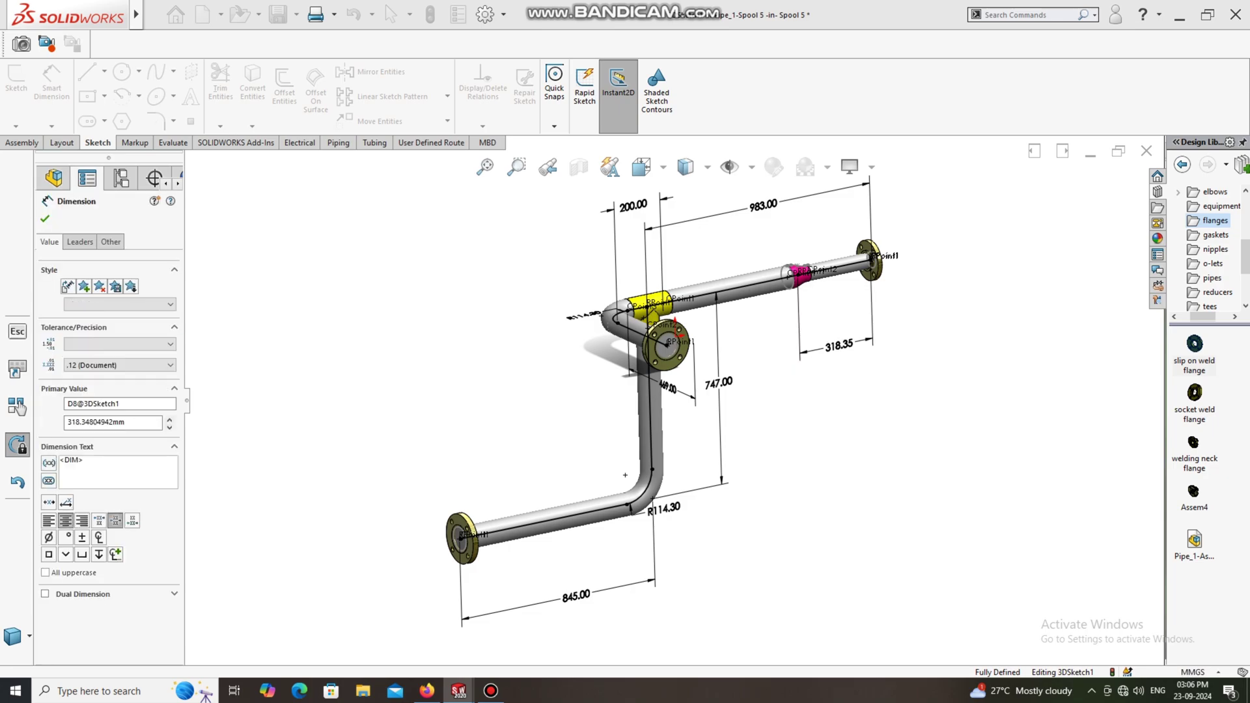
{"action": "key", "text": "Escape"}
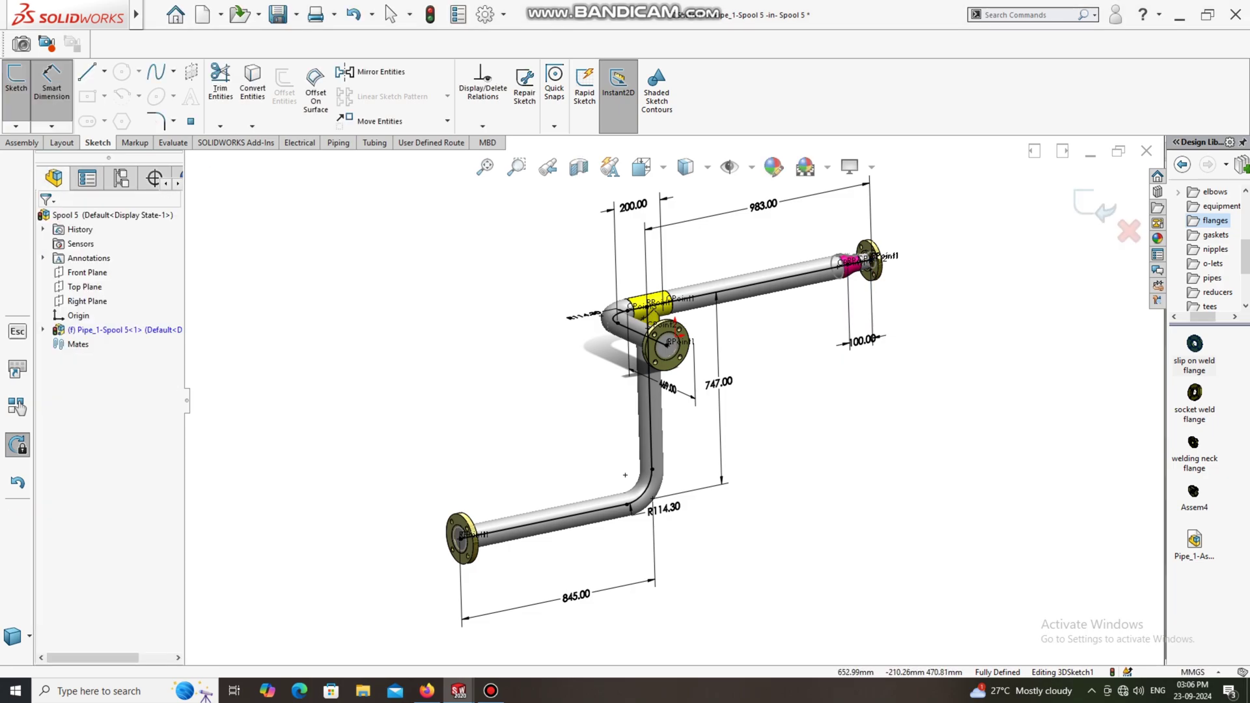
- Examine the short pipe between the reducer and its flange, and the dimensions across the whole route sketch
{"action": "scroll", "coordinate": [911, 268], "scroll_direction": "down", "scroll_amount": 5}
{"action": "scroll", "coordinate": [404, 637], "scroll_direction": "up", "scroll_amount": 4}
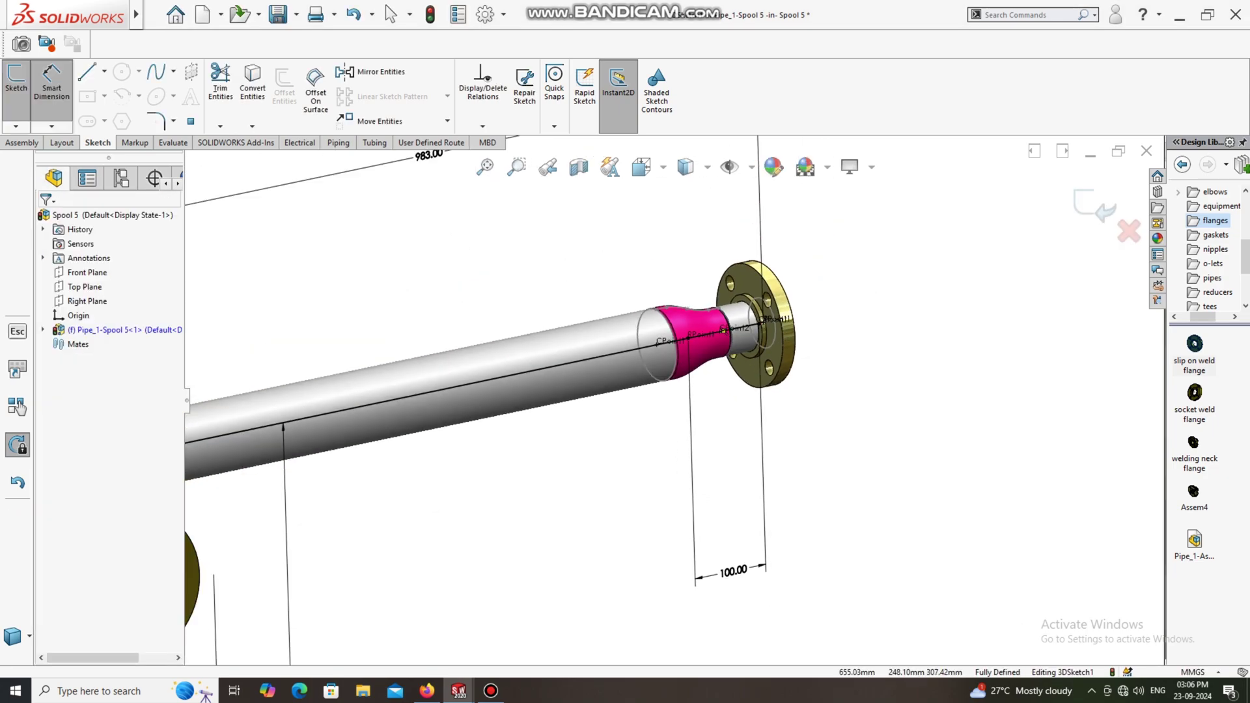
{"action": "scroll", "coordinate": [404, 637], "scroll_direction": "up", "scroll_amount": 3}
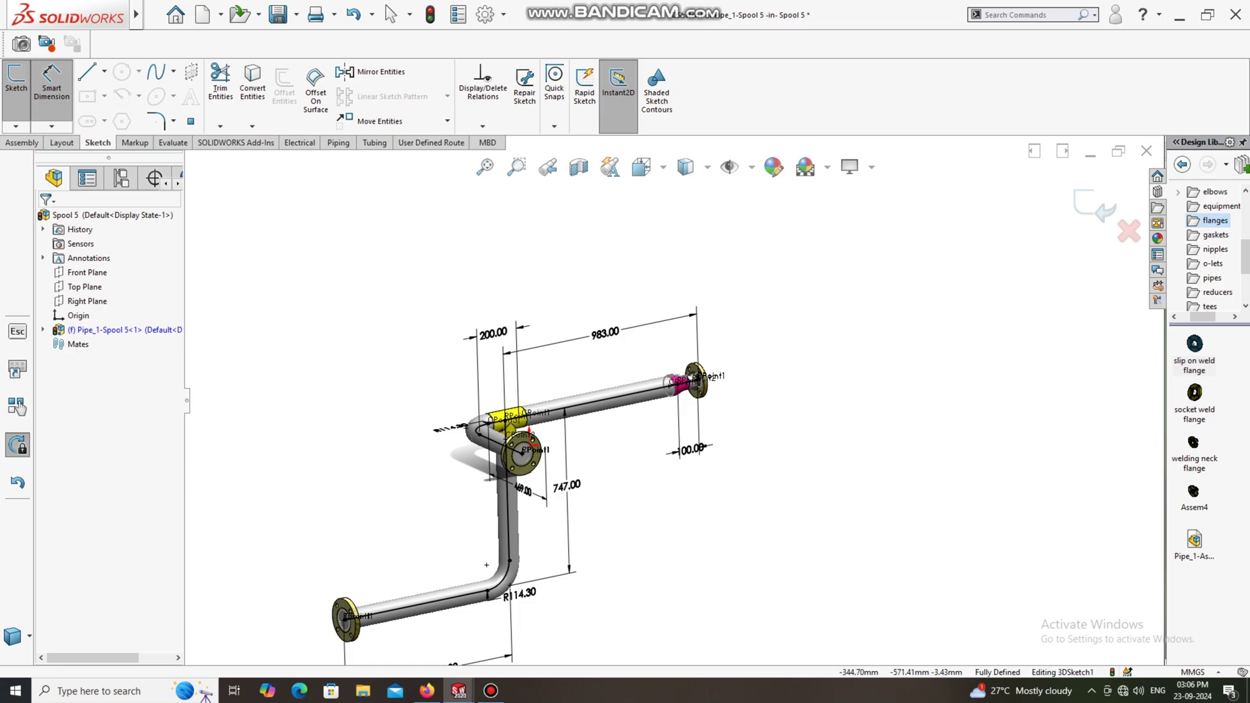
{"action": "scroll", "coordinate": [410, 625], "scroll_direction": "down", "scroll_amount": 2}
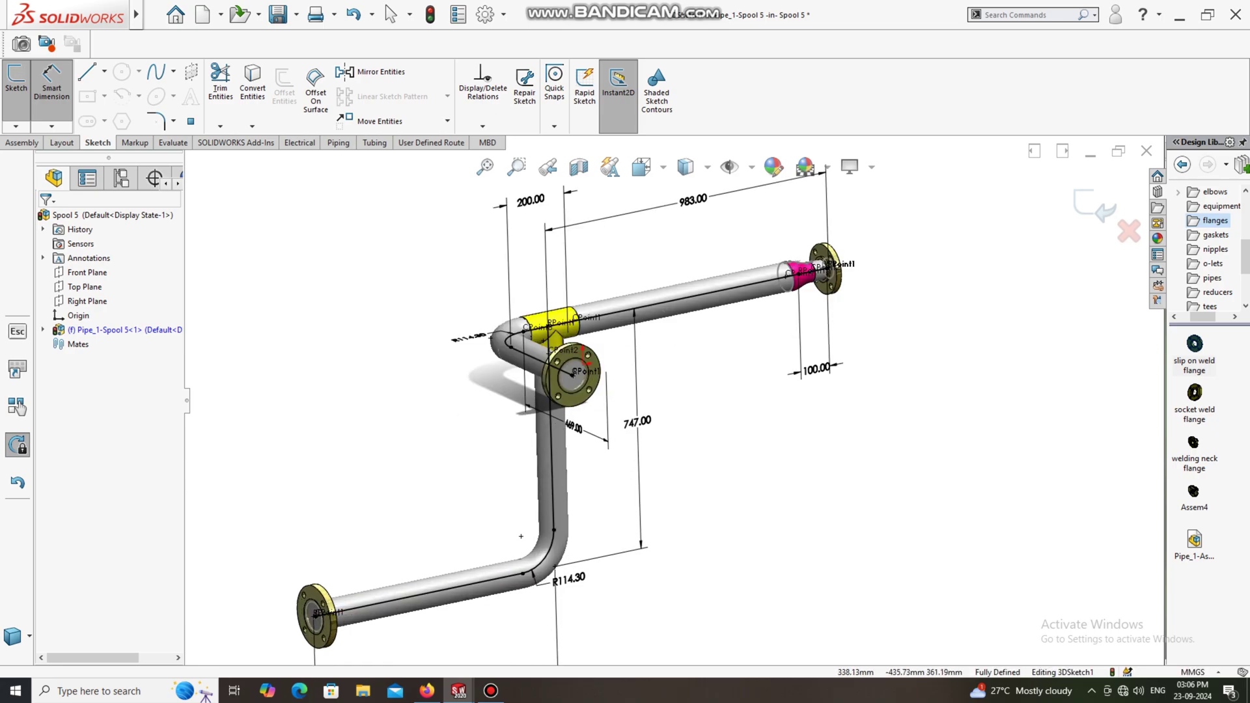
{"action": "scroll", "coordinate": [695, 391], "scroll_direction": "up", "scroll_amount": 2}
{"action": "middle_click_drag", "start_coordinate": [546, 515], "coordinate": [781, 550], "text": "ctrl"}
{"action": "right_click_drag", "start_coordinate": [691, 531], "coordinate": [689, 485]}
{"action": "scroll", "coordinate": [701, 498], "scroll_direction": "down", "scroll_amount": 1}
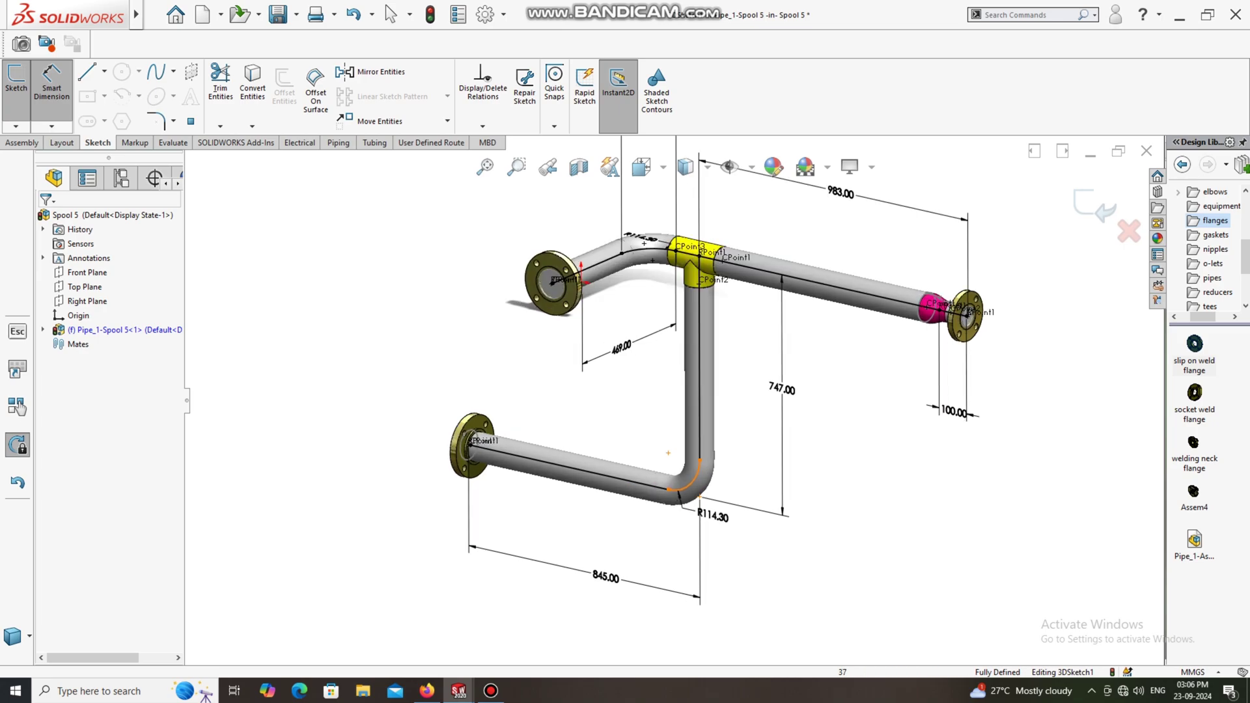
{"action": "scroll", "coordinate": [694, 390], "scroll_direction": "up", "scroll_amount": 1}
{"action": "scroll", "coordinate": [685, 282], "scroll_direction": "down", "scroll_amount": 2}
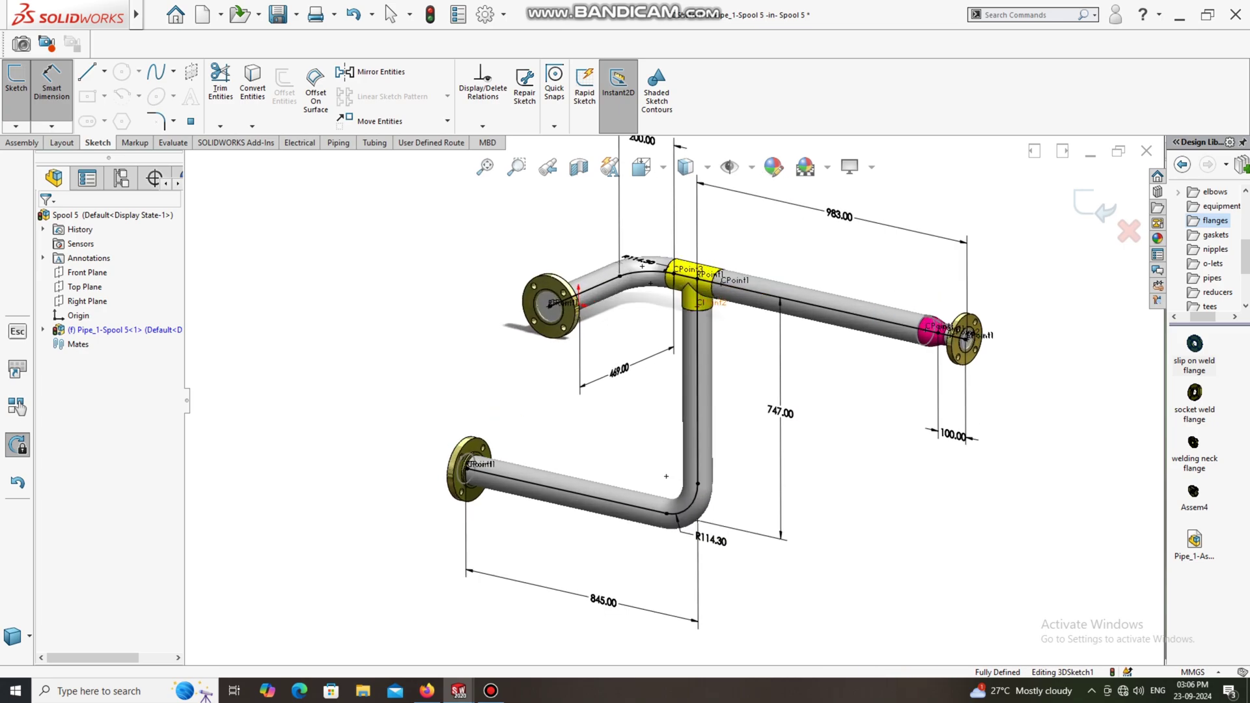
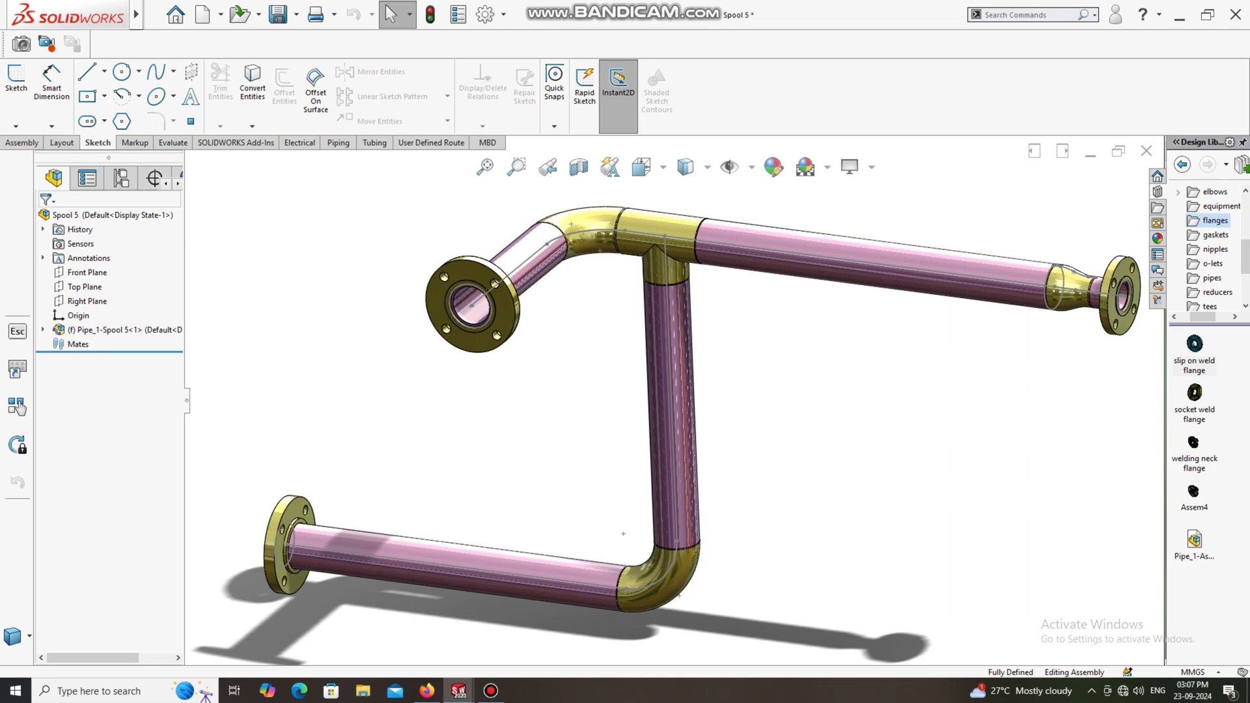
- Hide all reference item types so the spool assembly shows only its solid pipes and fittings
{"action": "scroll", "coordinate": [760, 262], "scroll_direction": "up", "scroll_amount": 2}
{"action": "middle_click_drag", "start_coordinate": [717, 293], "coordinate": [977, 273]}
{"action": "middle_click_drag", "start_coordinate": [827, 280], "coordinate": [753, 327]}
{"action": "scroll", "coordinate": [753, 327], "scroll_direction": "up", "scroll_amount": 1}
{"action": "scroll", "coordinate": [733, 538], "scroll_direction": "down", "scroll_amount": 2}
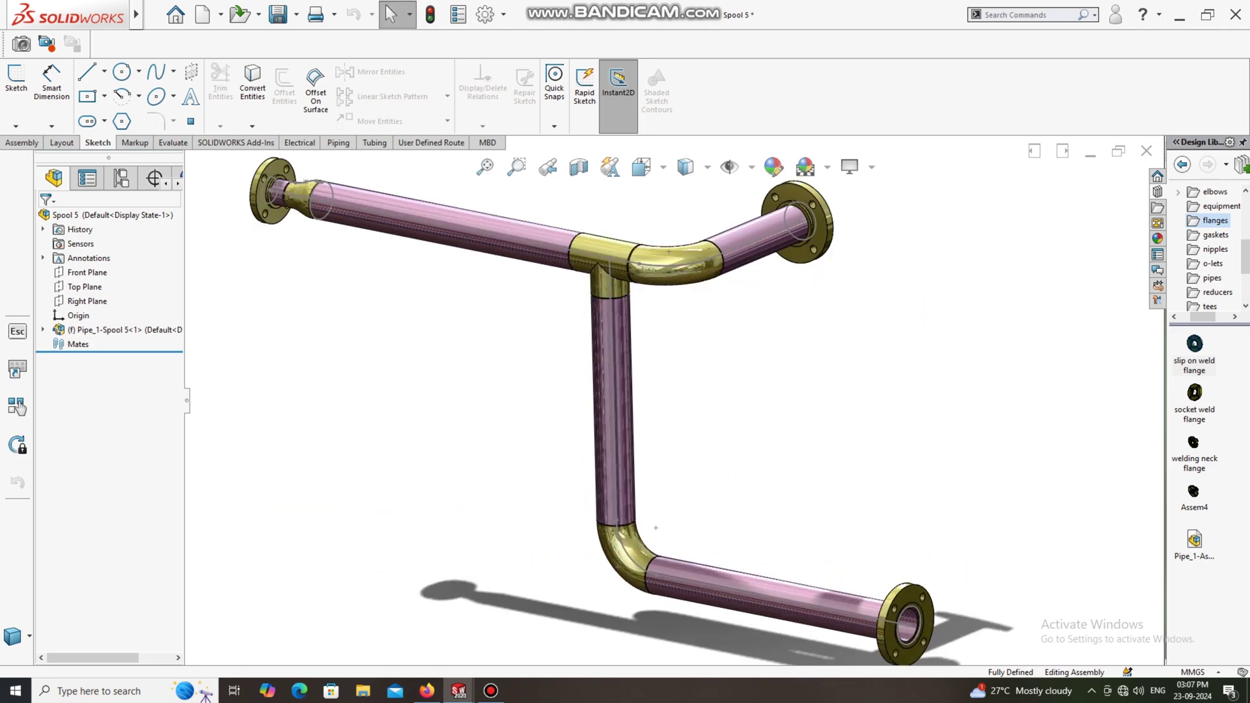
{"action": "scroll", "coordinate": [733, 538], "scroll_direction": "up", "scroll_amount": 1}
{"action": "left_click", "coordinate": [730, 167]}
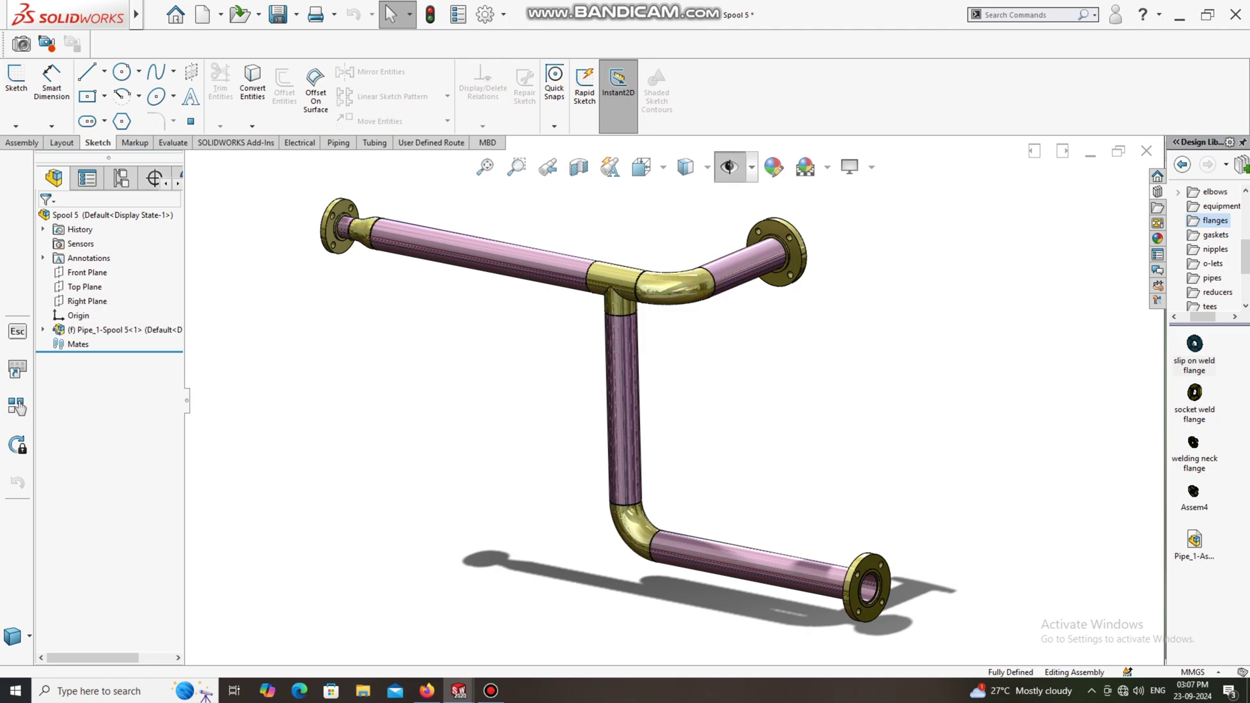
- Examine the lower elbow and flanged run up close, then the complete spool
{"action": "scroll", "coordinate": [703, 547], "scroll_direction": "up", "scroll_amount": 1}
{"action": "scroll", "coordinate": [704, 547], "scroll_direction": "down", "scroll_amount": 4}
{"action": "scroll", "coordinate": [987, 576], "scroll_direction": "up", "scroll_amount": 1}
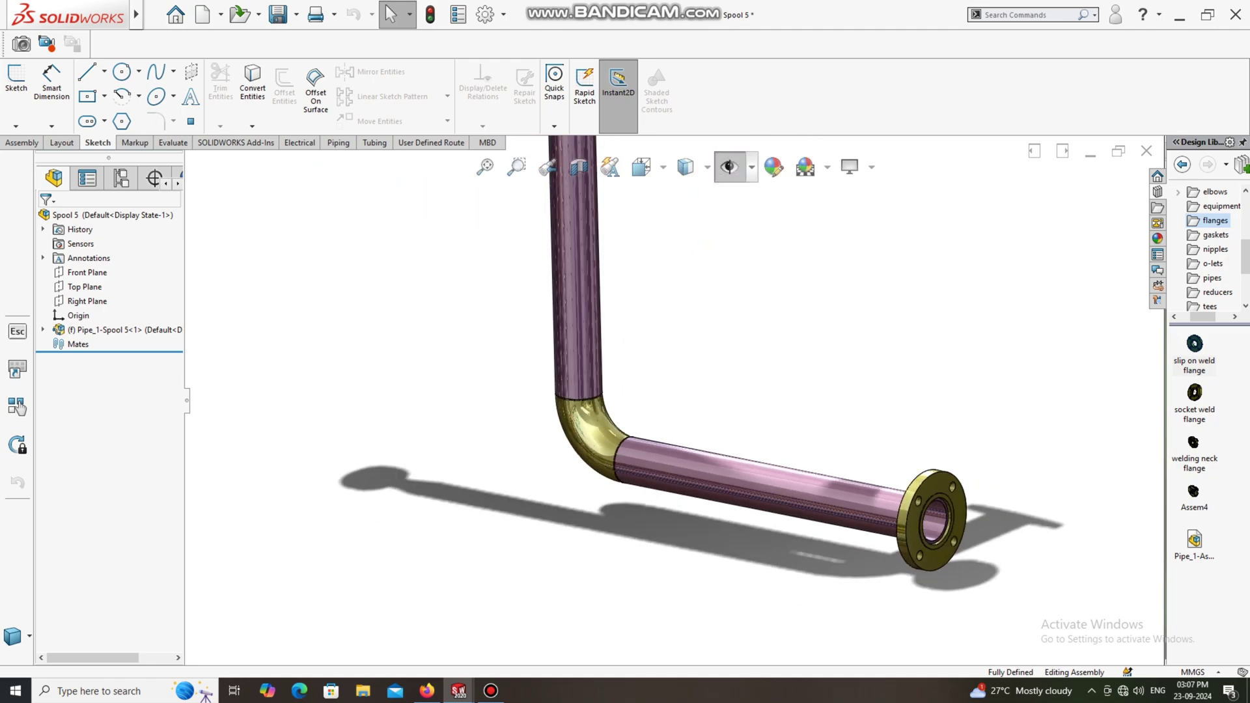
{"action": "scroll", "coordinate": [986, 577], "scroll_direction": "down", "scroll_amount": 4}
{"action": "scroll", "coordinate": [987, 576], "scroll_direction": "up", "scroll_amount": 5}
{"action": "scroll", "coordinate": [578, 218], "scroll_direction": "up", "scroll_amount": 5}
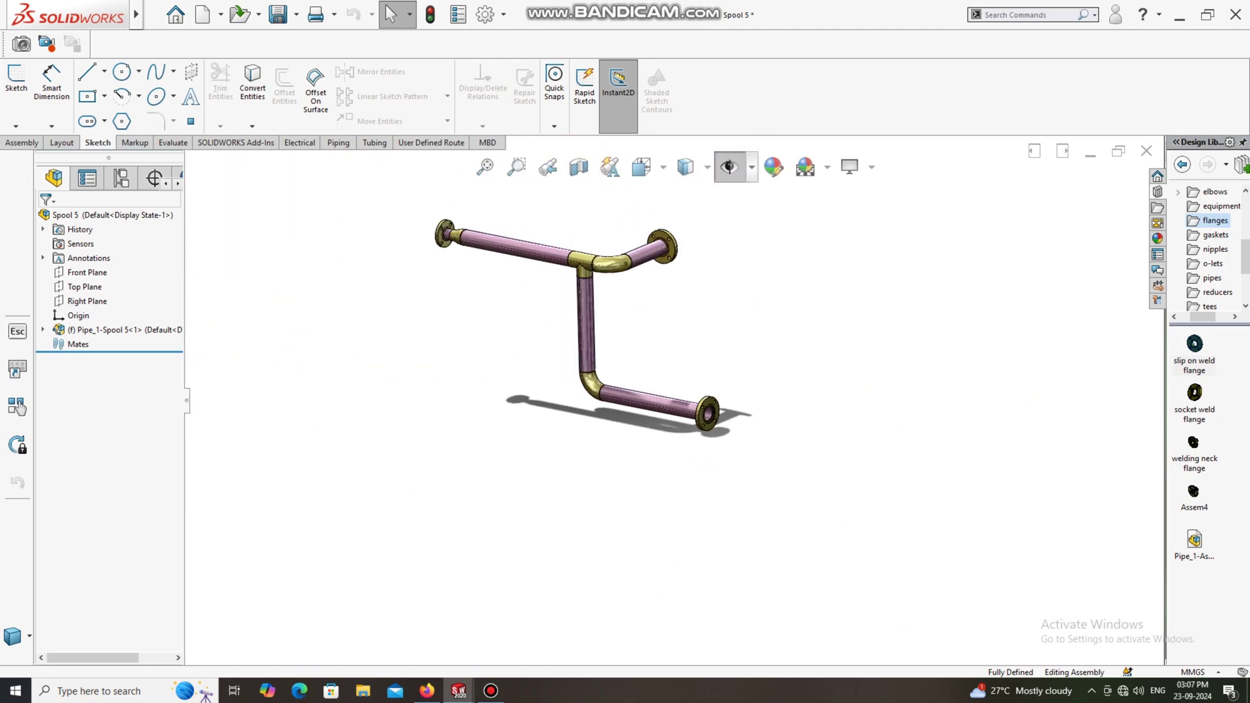
{"action": "scroll", "coordinate": [578, 218], "scroll_direction": "down", "scroll_amount": 4}
{"action": "scroll", "coordinate": [680, 396], "scroll_direction": "down", "scroll_amount": 2}
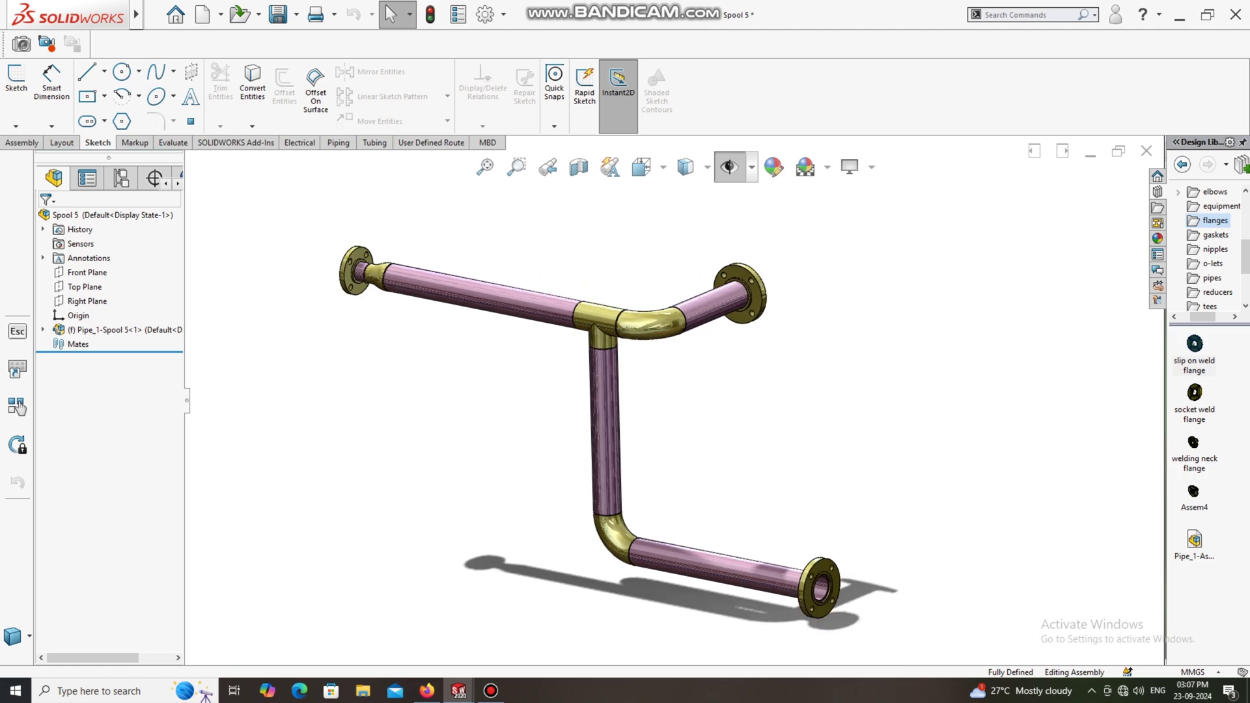
- Orient the model to a straight-on elevation showing the reducer run, tee and lower branch, and pan to inspect it
{"action": "left_click", "coordinate": [649, 167]}
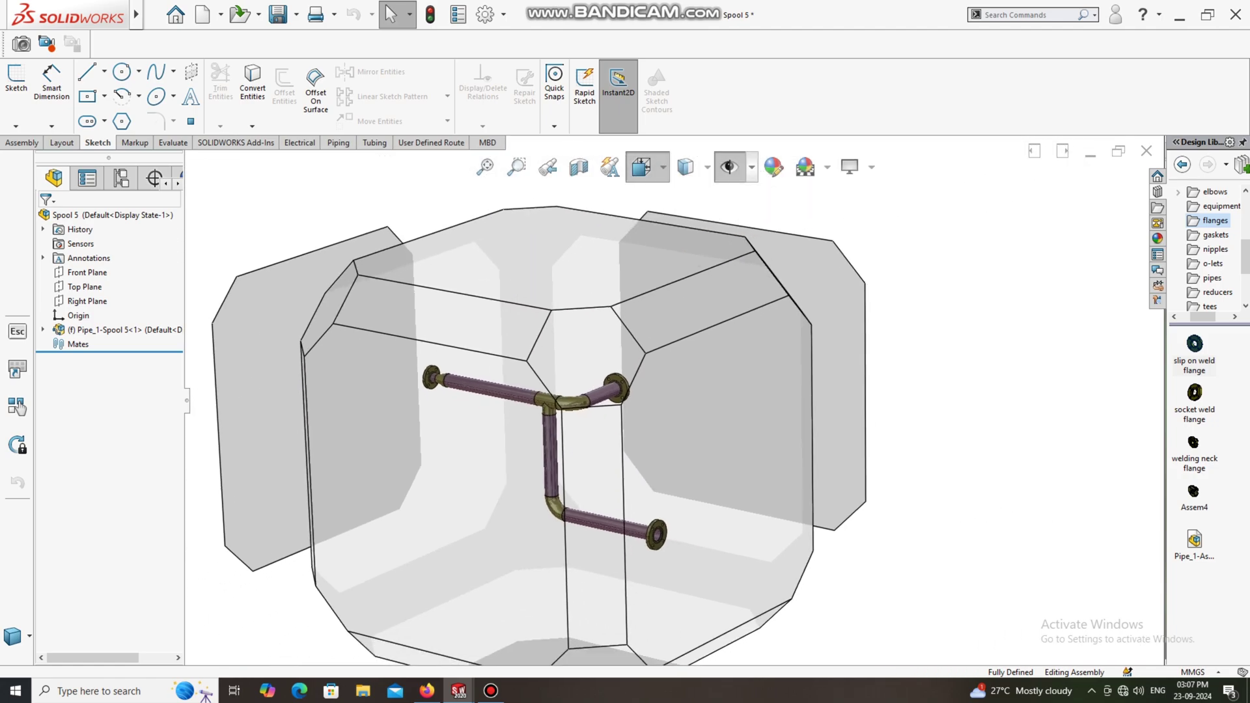
{"action": "left_click", "coordinate": [743, 275]}
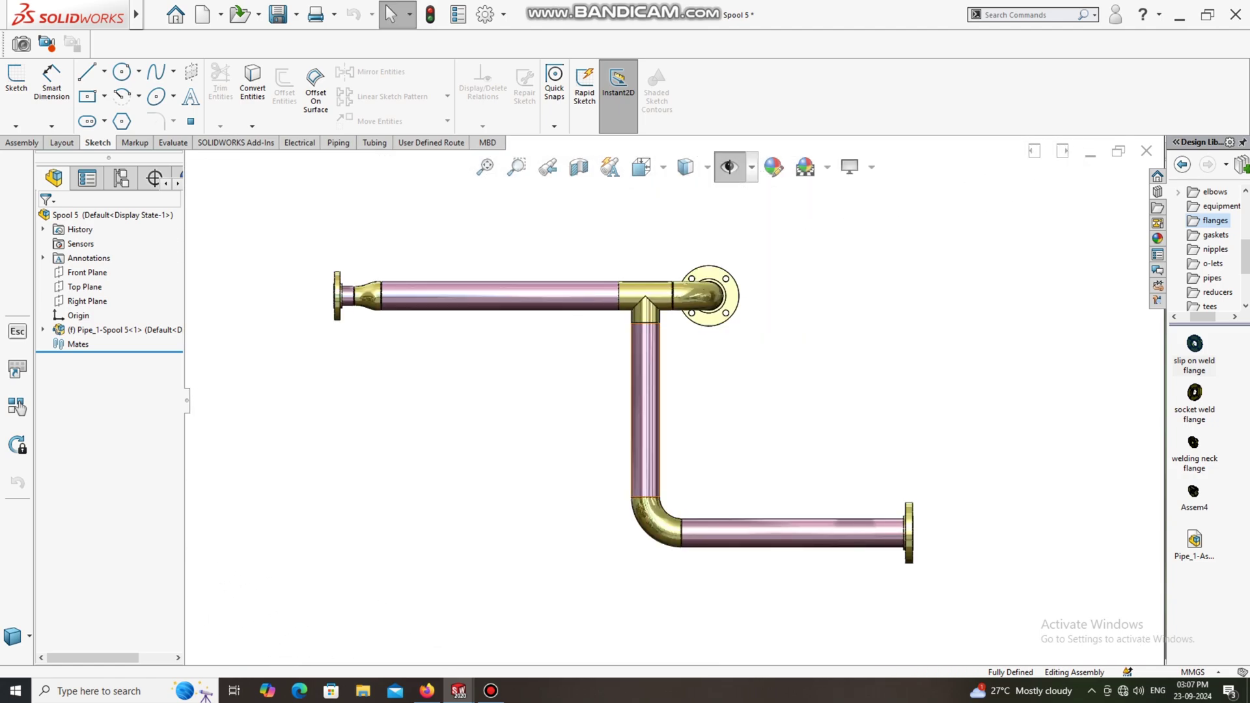
{"action": "scroll", "coordinate": [579, 406], "scroll_direction": "up", "scroll_amount": 2}
{"action": "scroll", "coordinate": [503, 395], "scroll_direction": "up", "scroll_amount": 2}
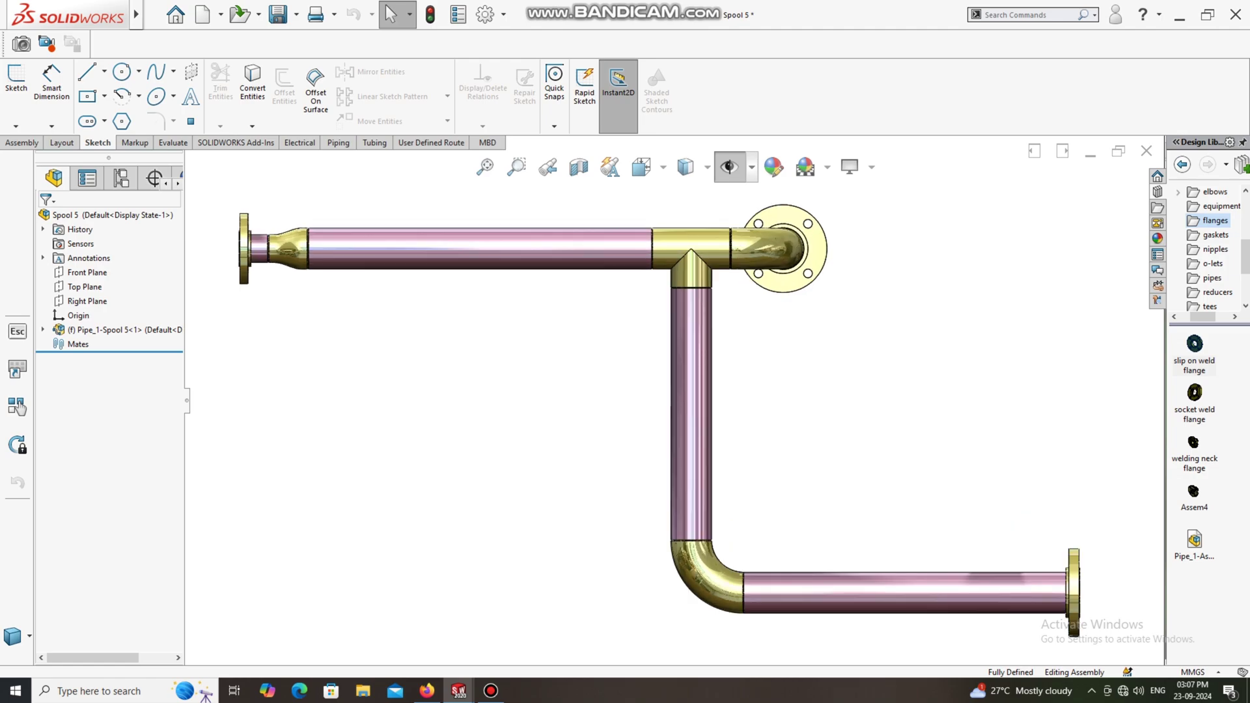
{"action": "scroll", "coordinate": [335, 241], "scroll_direction": "down", "scroll_amount": 1}
{"action": "scroll", "coordinate": [336, 241], "scroll_direction": "up", "scroll_amount": 1}
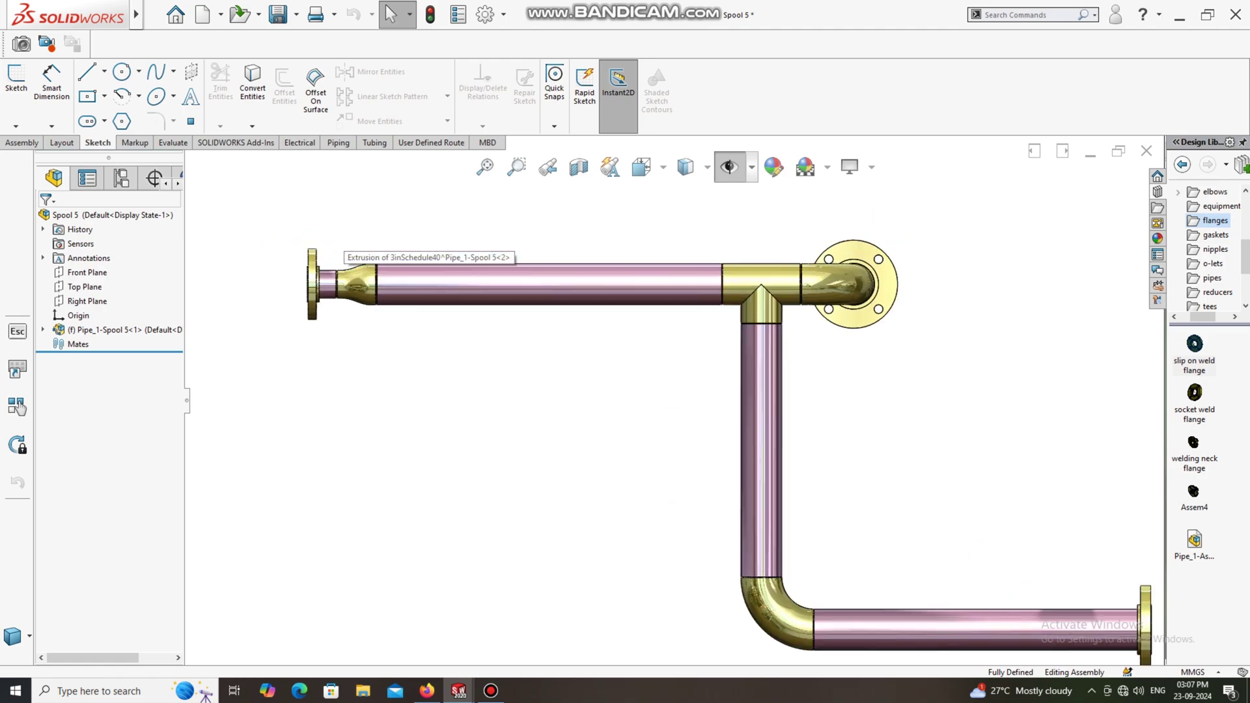
{"action": "scroll", "coordinate": [681, 389], "scroll_direction": "up", "scroll_amount": 1}
{"action": "scroll", "coordinate": [754, 401], "scroll_direction": "down", "scroll_amount": 1}
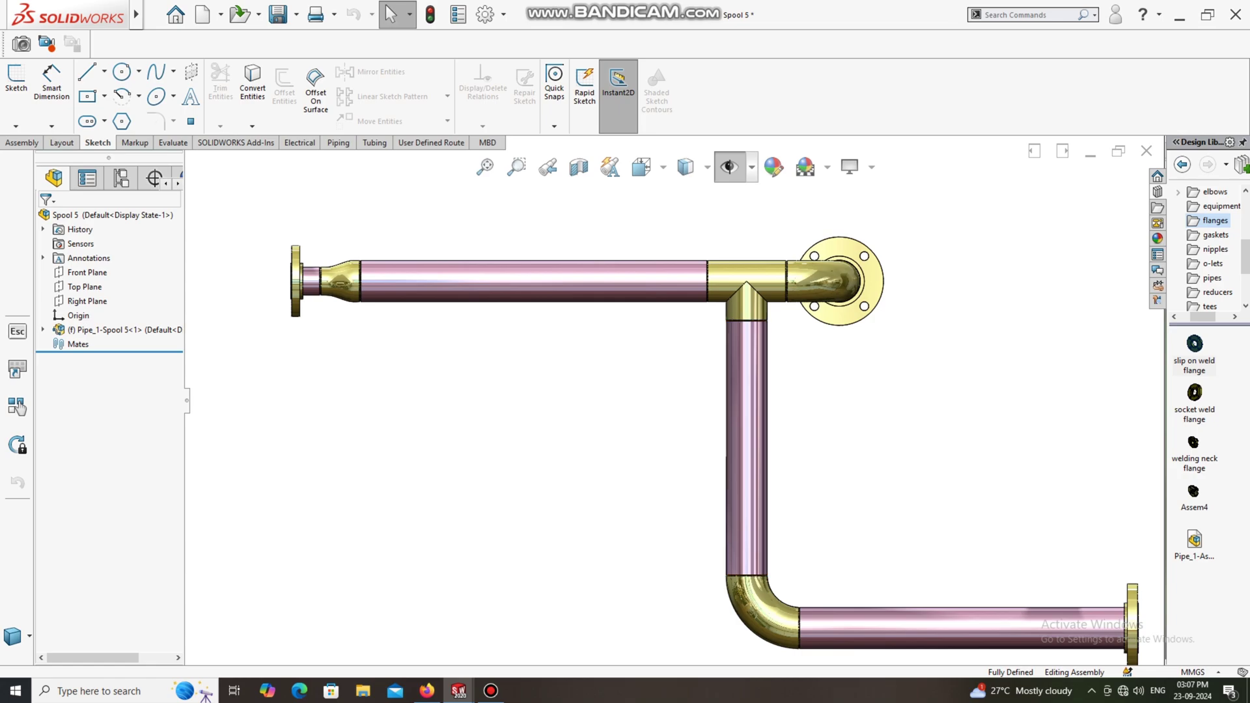
{"action": "right_click", "coordinate": [926, 396]}
{"action": "left_click", "coordinate": [970, 405]}
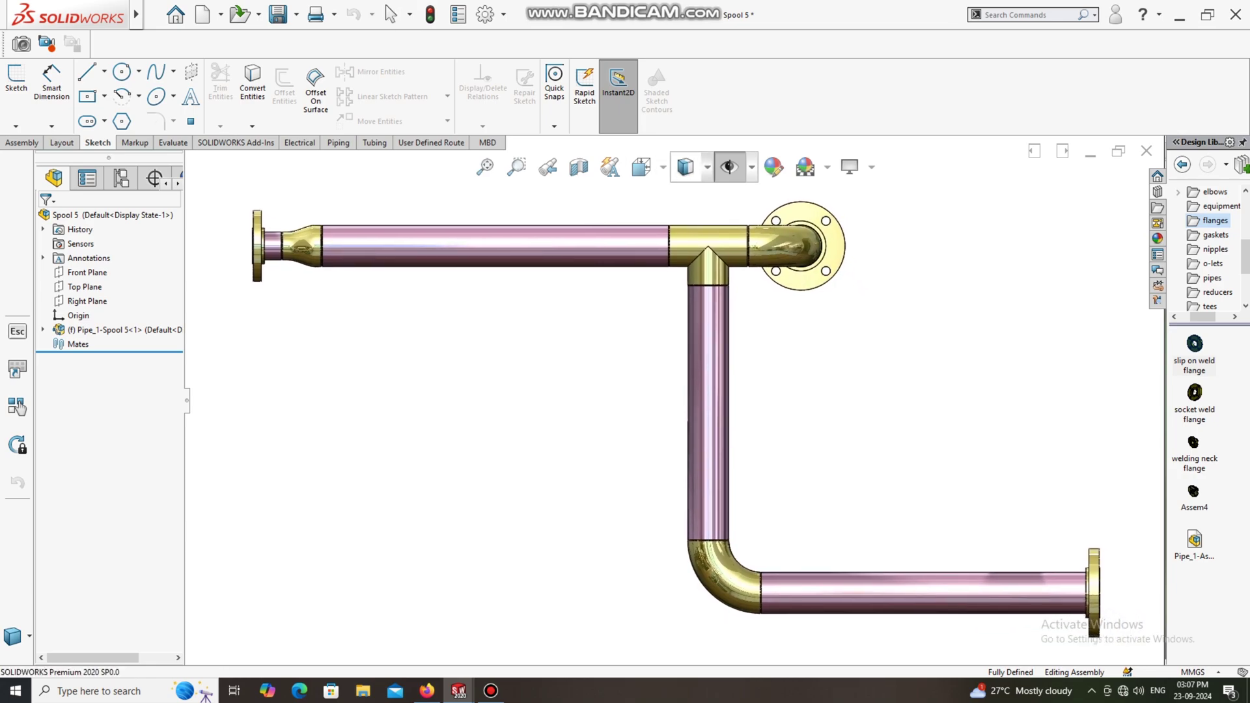
- Set the display style to Shaded without edges, fit the spool in view, and toggle Ambient Occlusion
{"action": "left_click", "coordinate": [707, 168]}
{"action": "left_click", "coordinate": [685, 222]}
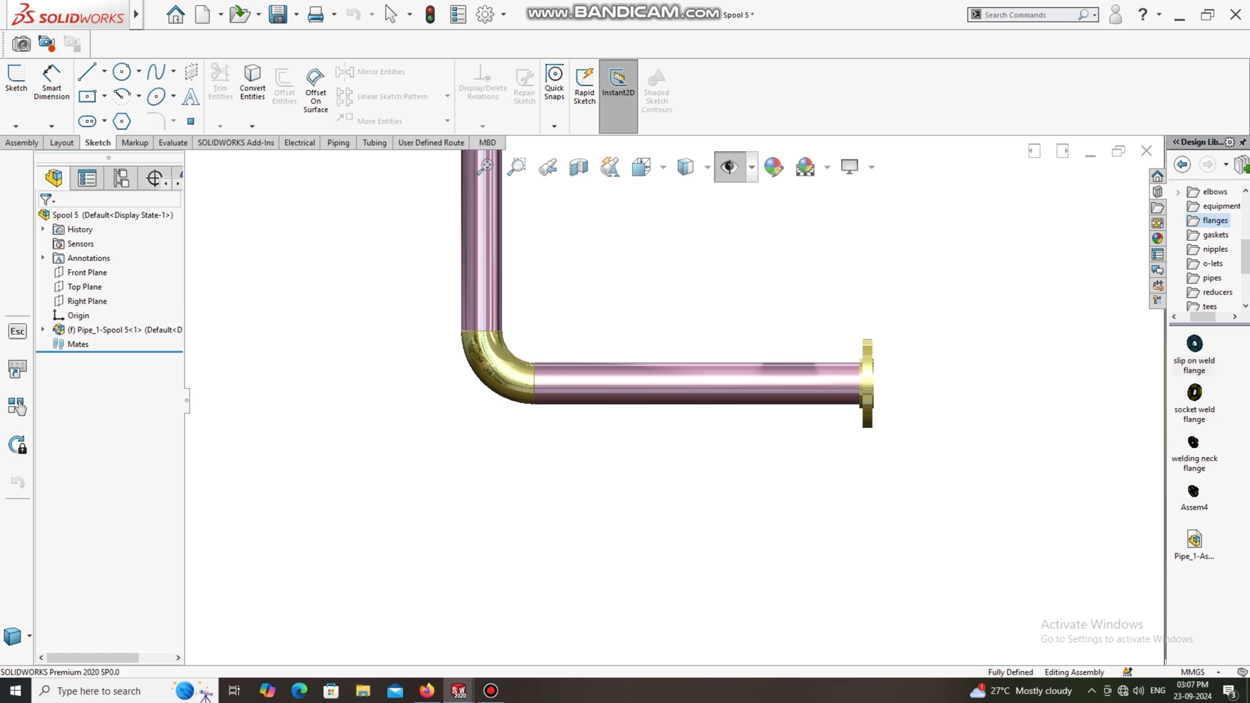
{"action": "left_click", "coordinate": [486, 166]}
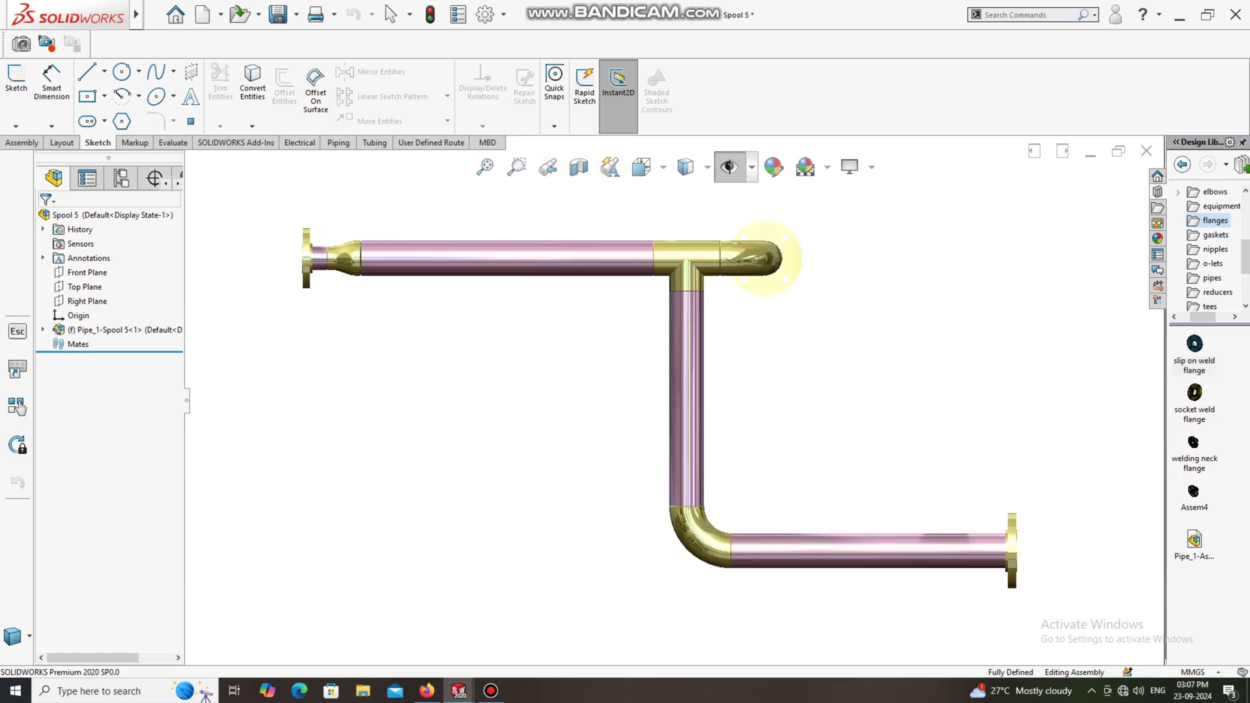
{"action": "left_click", "coordinate": [872, 167]}
{"action": "left_click", "coordinate": [888, 224]}
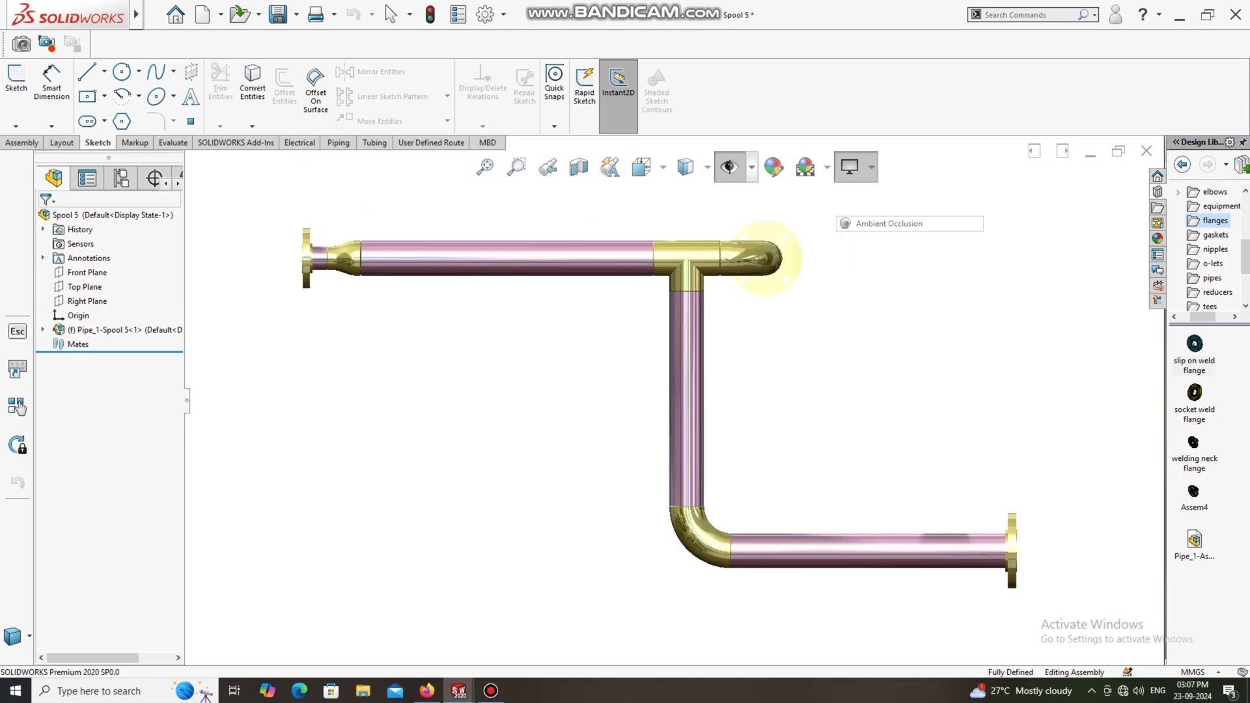
- Rotate the spool to an oblique view and set the display style to Shaded With Edges
{"action": "left_click_drag", "start_coordinate": [878, 256], "coordinate": [892, 283]}
{"action": "right_click", "coordinate": [891, 282]}
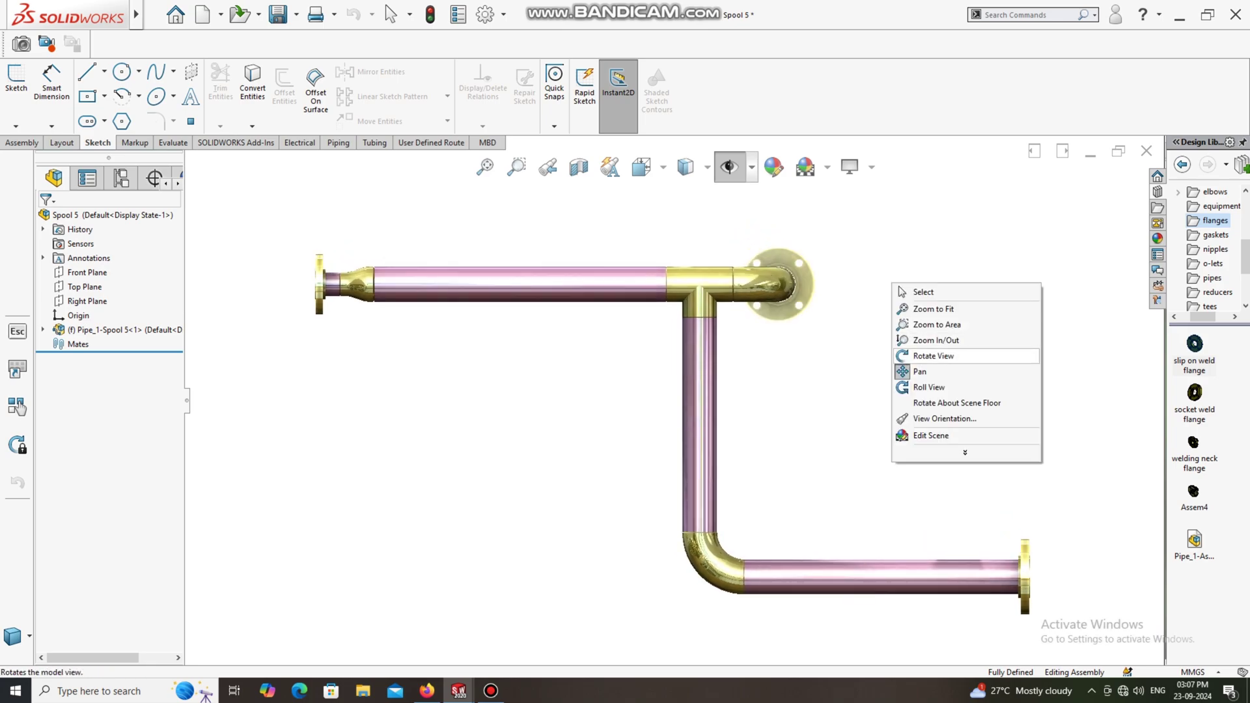
{"action": "left_click", "coordinate": [933, 356]}
{"action": "left_click_drag", "start_coordinate": [928, 360], "coordinate": [844, 410]}
{"action": "scroll", "coordinate": [675, 407], "scroll_direction": "up", "scroll_amount": 1}
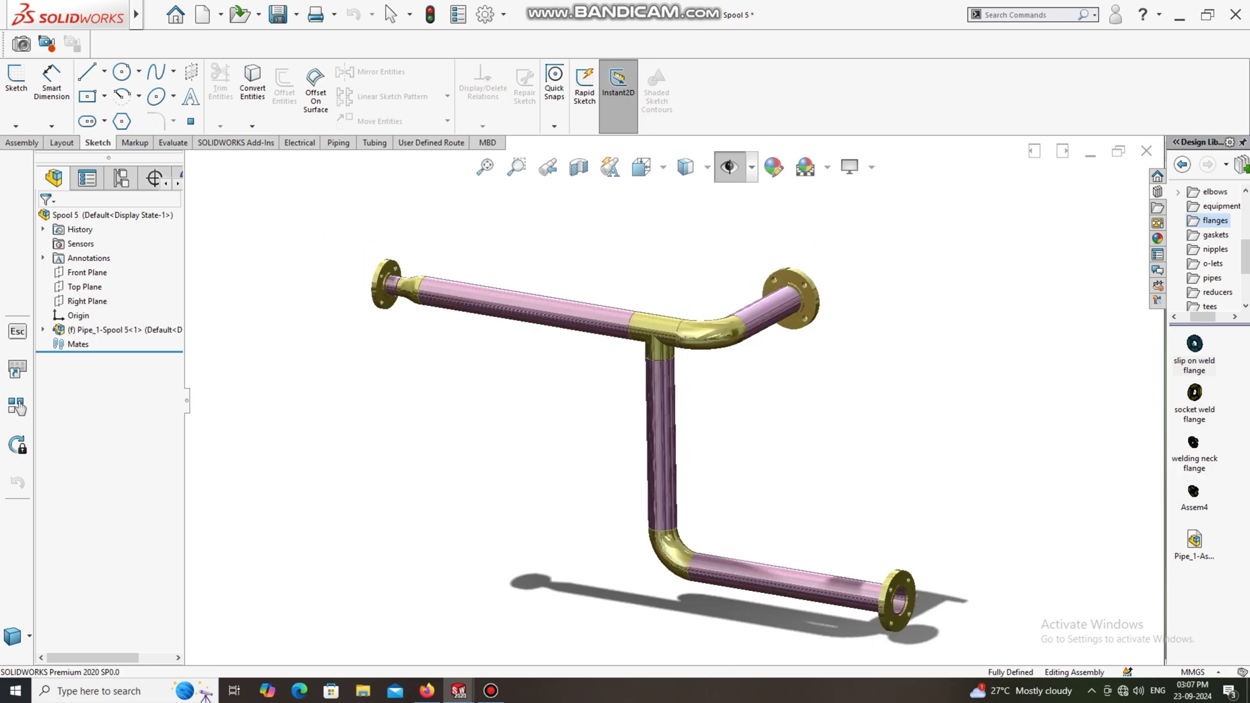
{"action": "scroll", "coordinate": [690, 650], "scroll_direction": "down", "scroll_amount": 1}
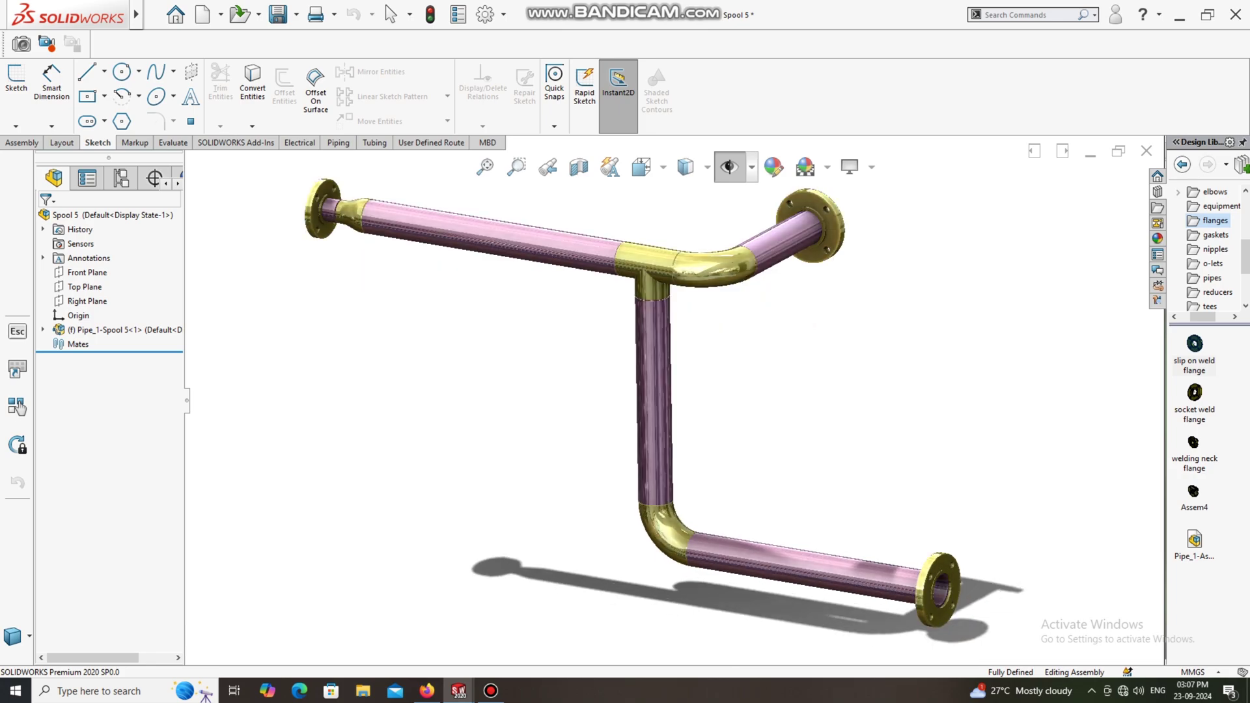
{"action": "left_click_drag", "start_coordinate": [691, 417], "coordinate": [698, 405]}
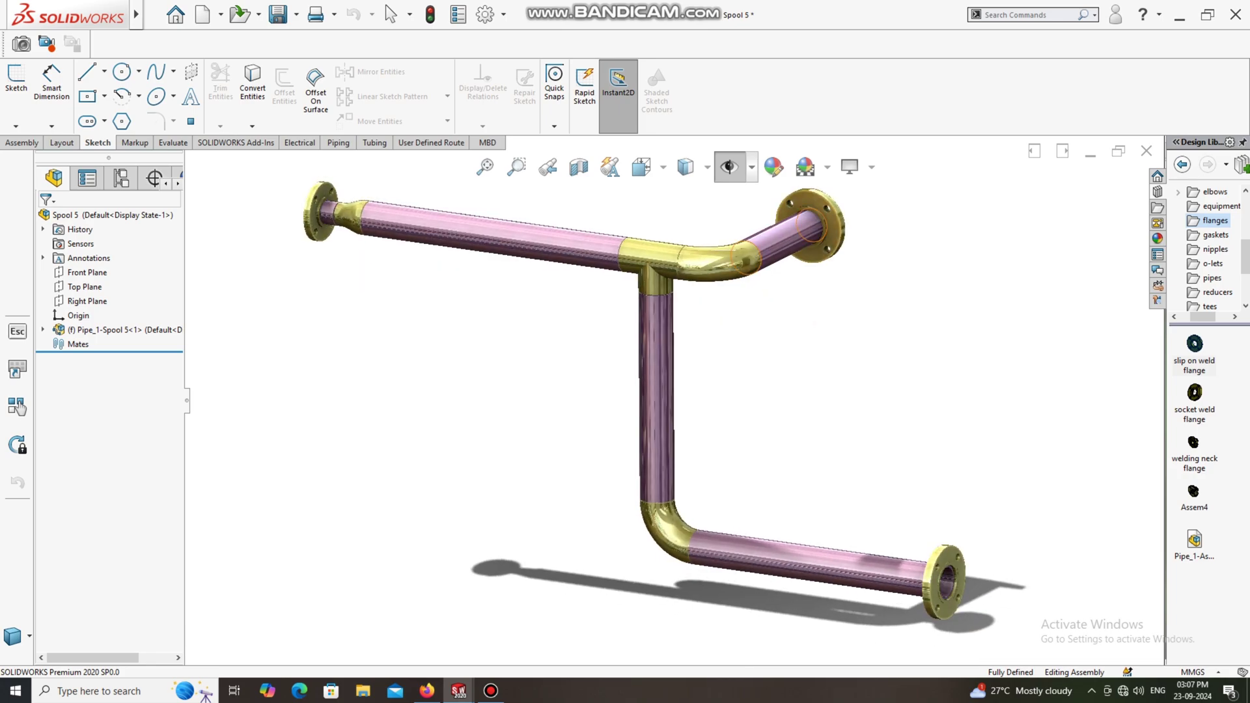
{"action": "left_click", "coordinate": [708, 167]}
{"action": "left_click", "coordinate": [684, 196]}
- Examine the finished spool from above and from oblique angles, including its flanges, elbows, tee and reducer
{"action": "middle_click_drag", "start_coordinate": [690, 417], "coordinate": [781, 339]}
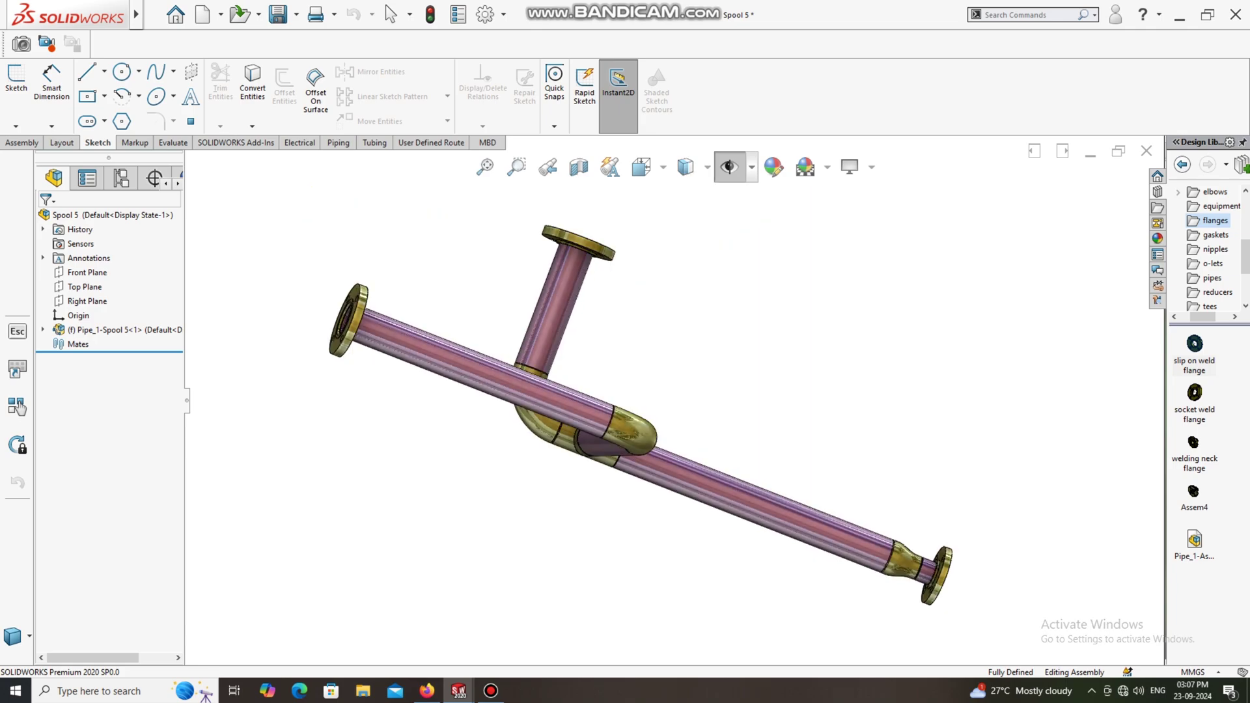
{"action": "scroll", "coordinate": [675, 418], "scroll_direction": "up", "scroll_amount": 1}
{"action": "middle_click_drag", "start_coordinate": [675, 419], "coordinate": [775, 456]}
{"action": "middle_click_drag", "start_coordinate": [677, 449], "coordinate": [716, 469]}
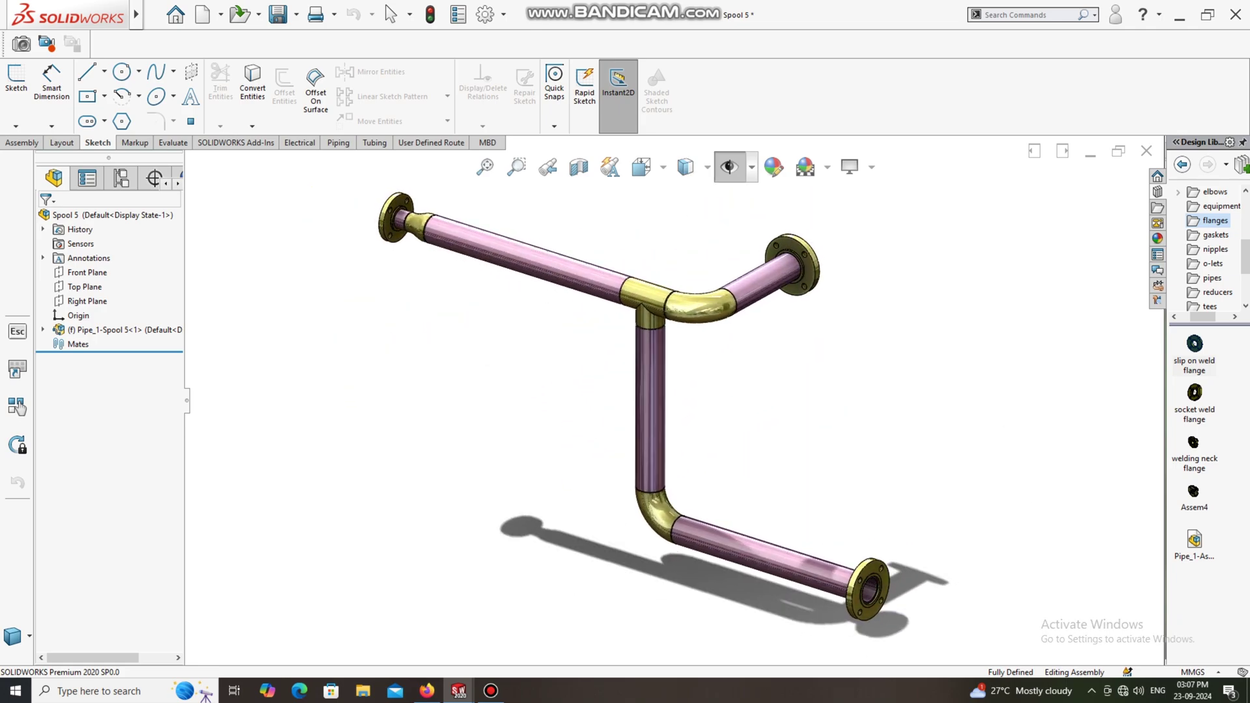
{"action": "scroll", "coordinate": [675, 403], "scroll_direction": "up", "scroll_amount": 2}
{"action": "scroll", "coordinate": [631, 454], "scroll_direction": "down", "scroll_amount": 2}
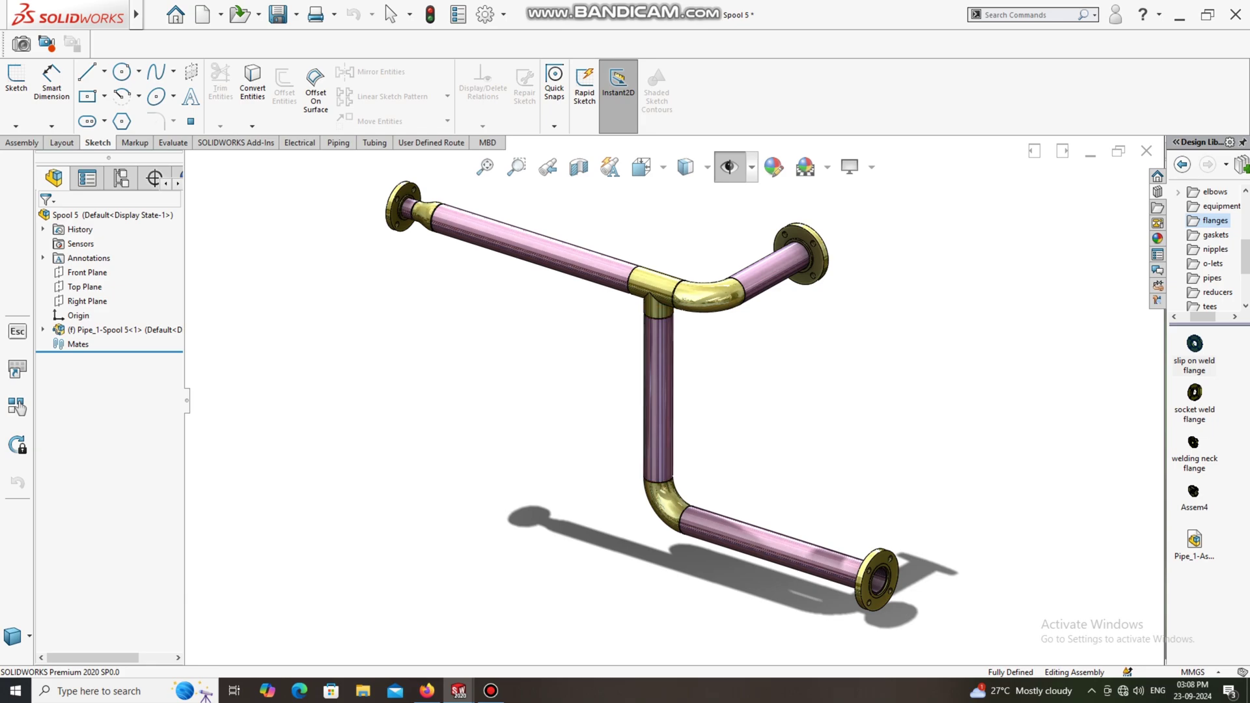
{"action": "middle_click_drag", "start_coordinate": [631, 454], "coordinate": [629, 442]}
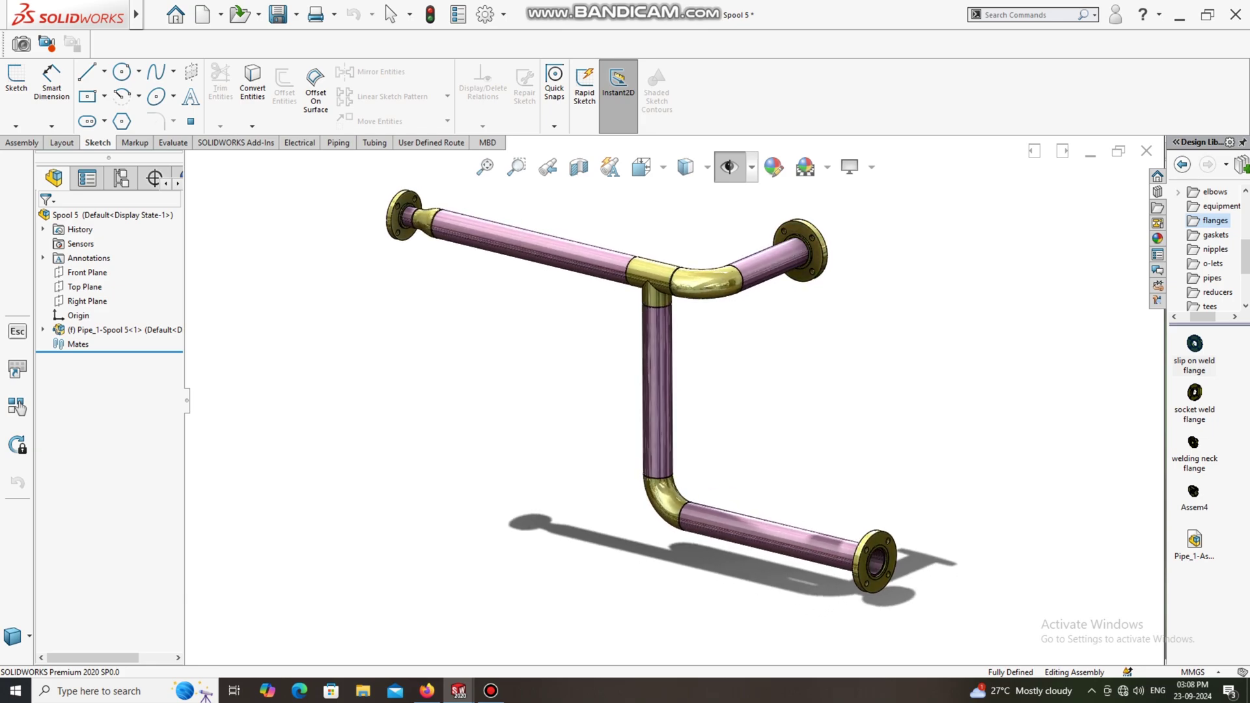
{"action": "scroll", "coordinate": [656, 450], "scroll_direction": "down", "scroll_amount": 2}
{"action": "scroll", "coordinate": [657, 450], "scroll_direction": "up", "scroll_amount": 2}
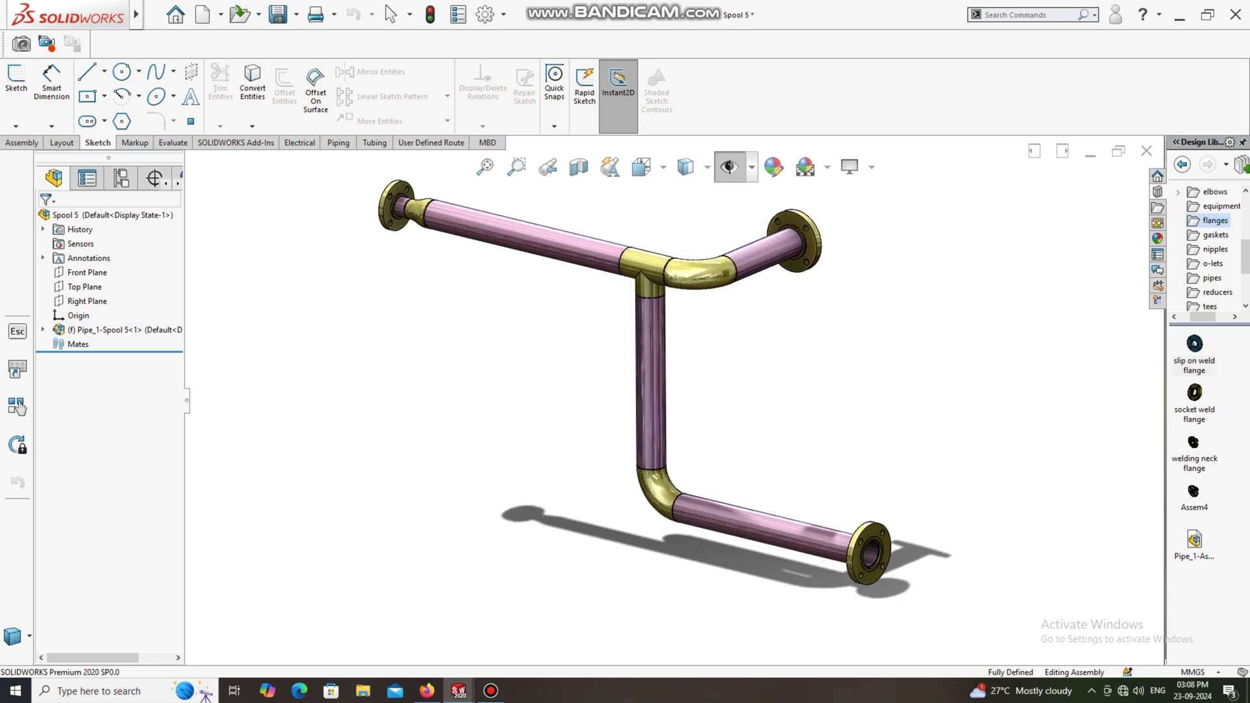